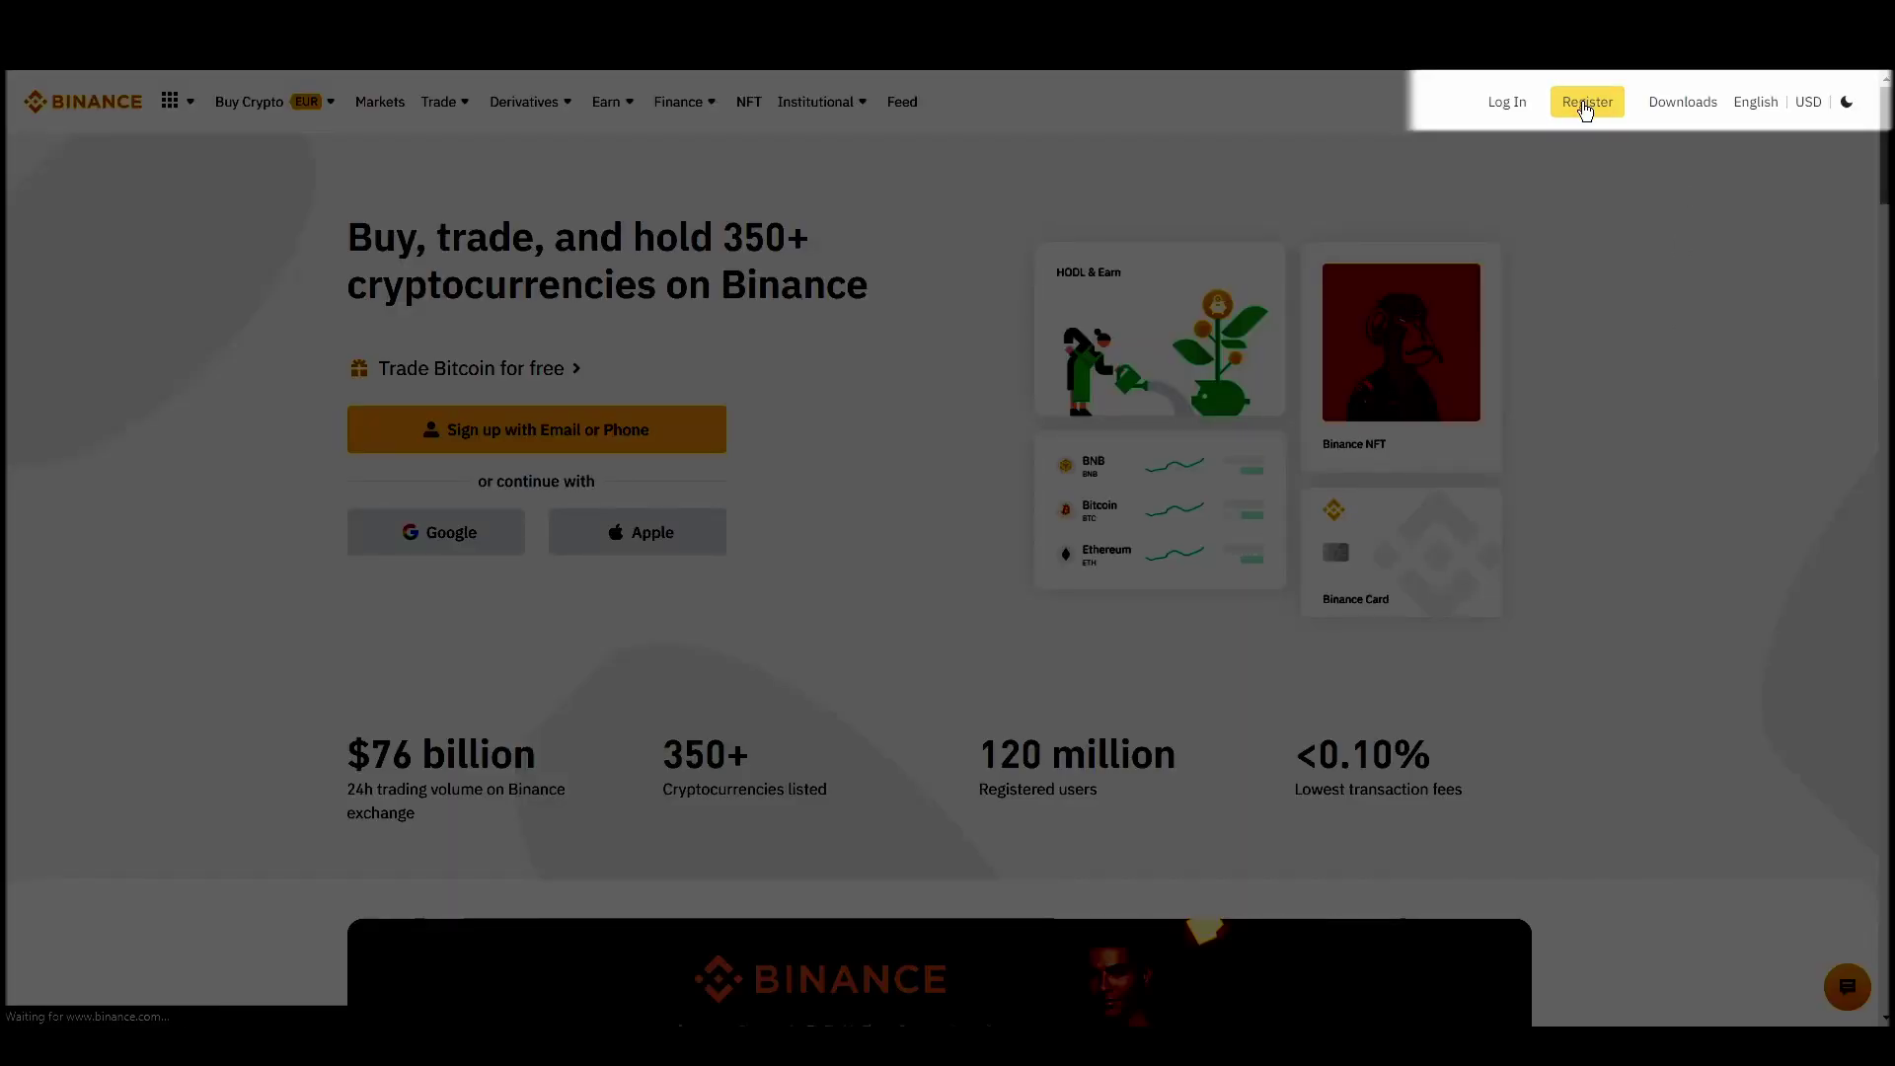
Register a Binance account with an email and password, solve the puzzle, and submit the email verification code
left_click(718, 371)
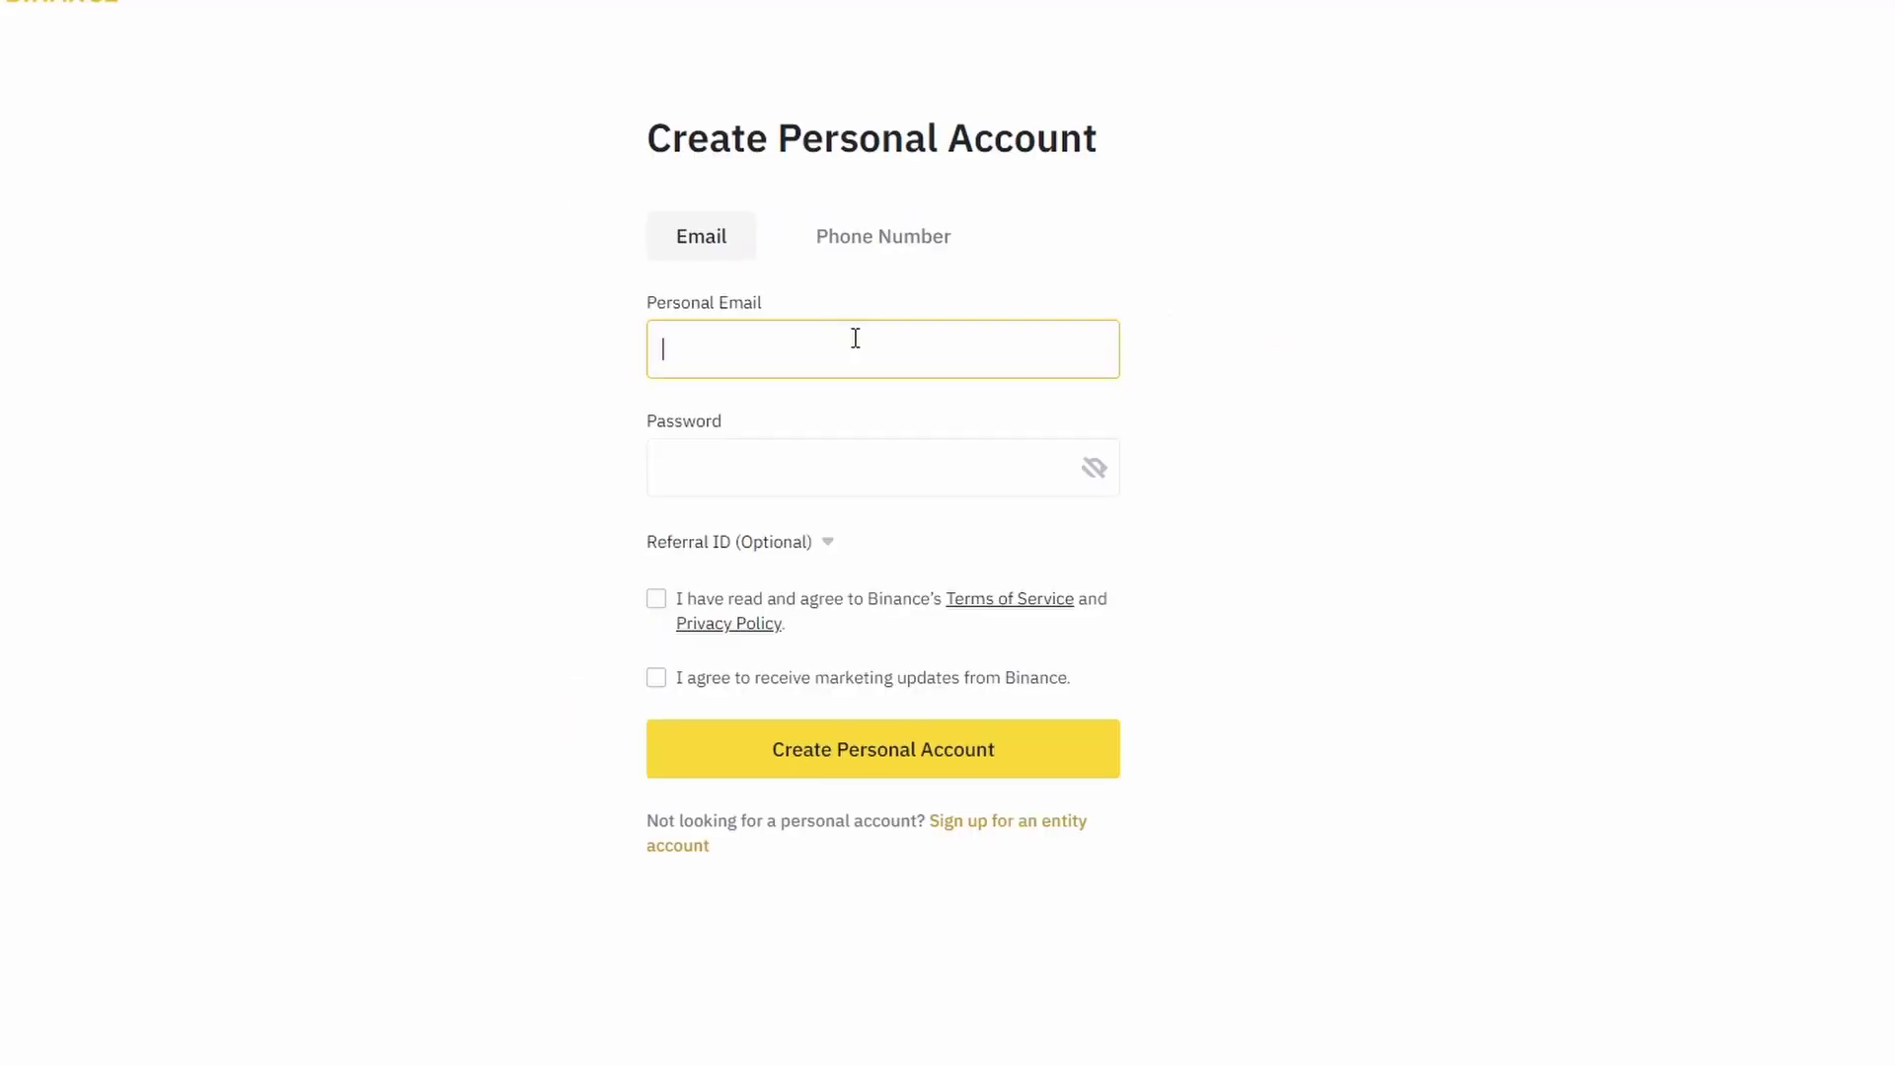
key("Tab")
type("•••••••••••")
left_click(656, 598)
left_click(990, 779)
left_click_drag(960, 681, 1290, 681)
left_click(920, 372)
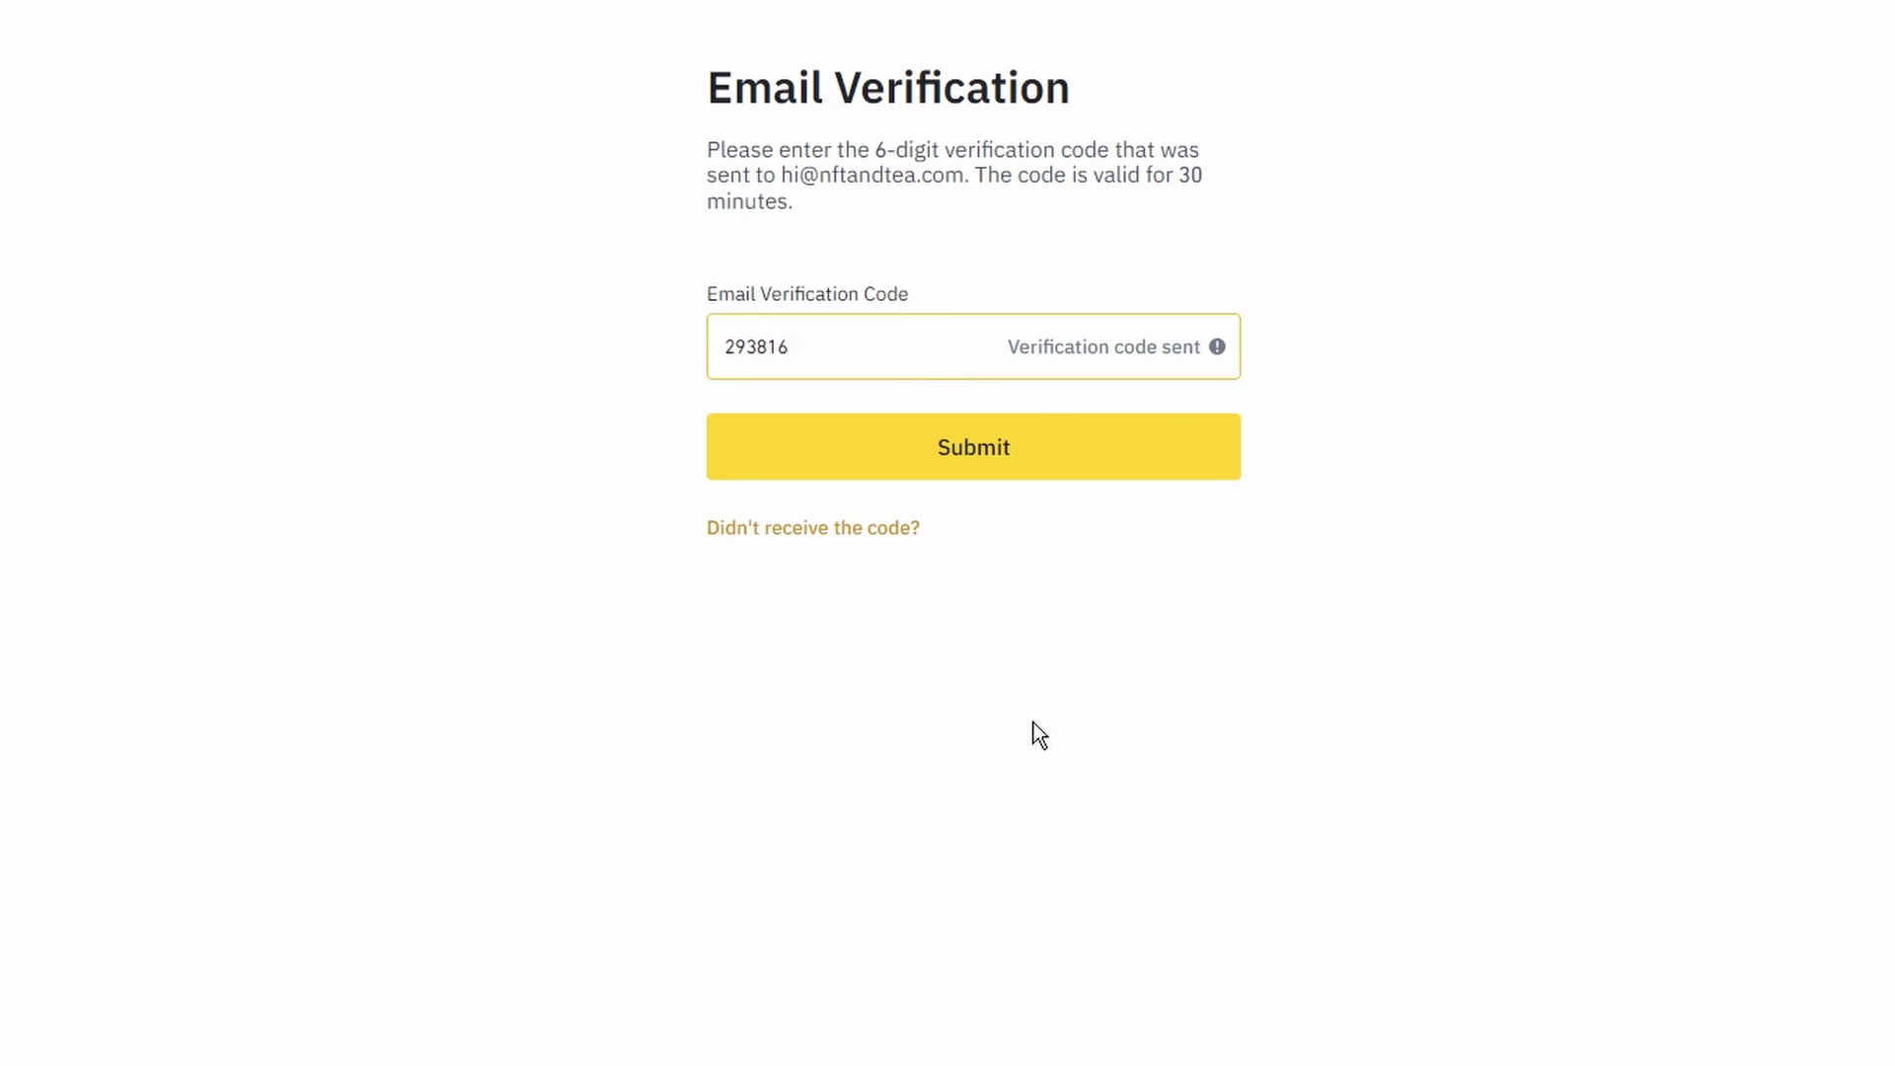
left_click(1037, 459)
Start identity verification with Greece as residence and nationality, entering the first and last name and birth date
left_click(671, 691)
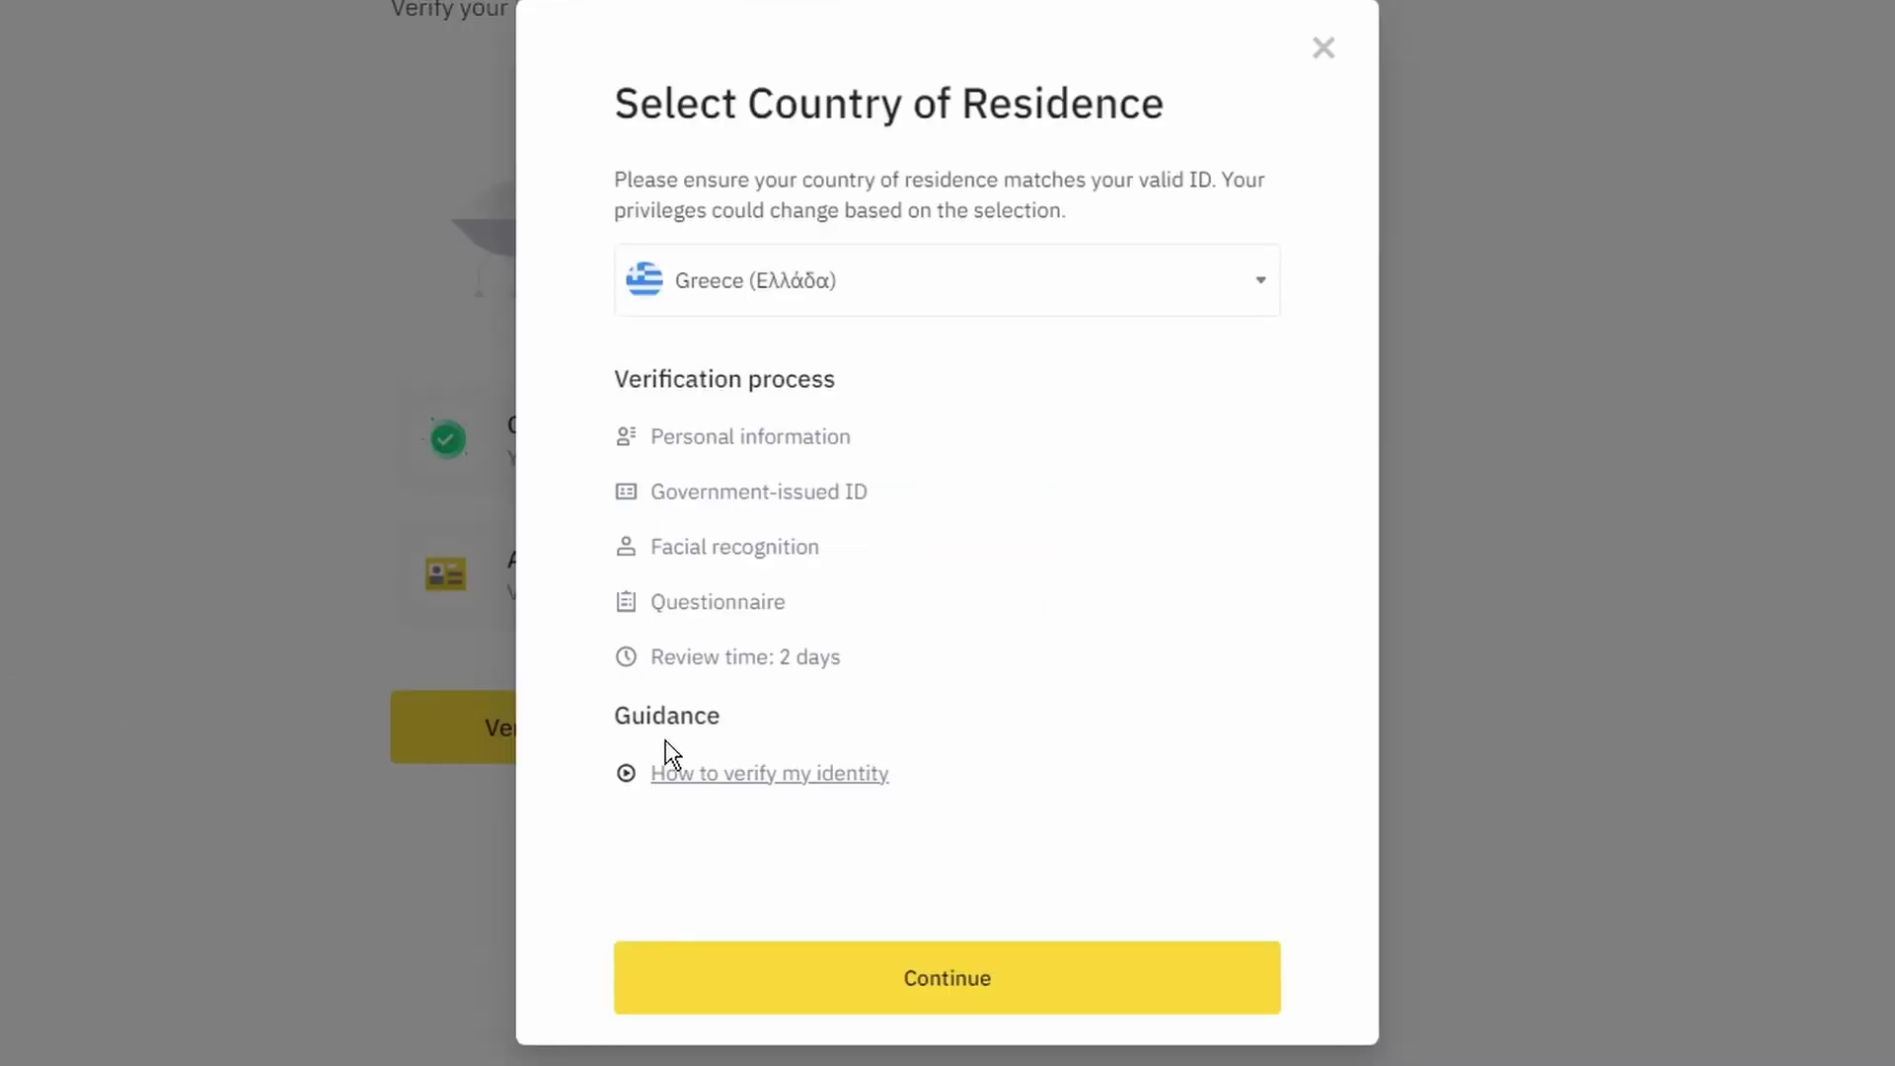
left_click(946, 978)
left_click(1036, 300)
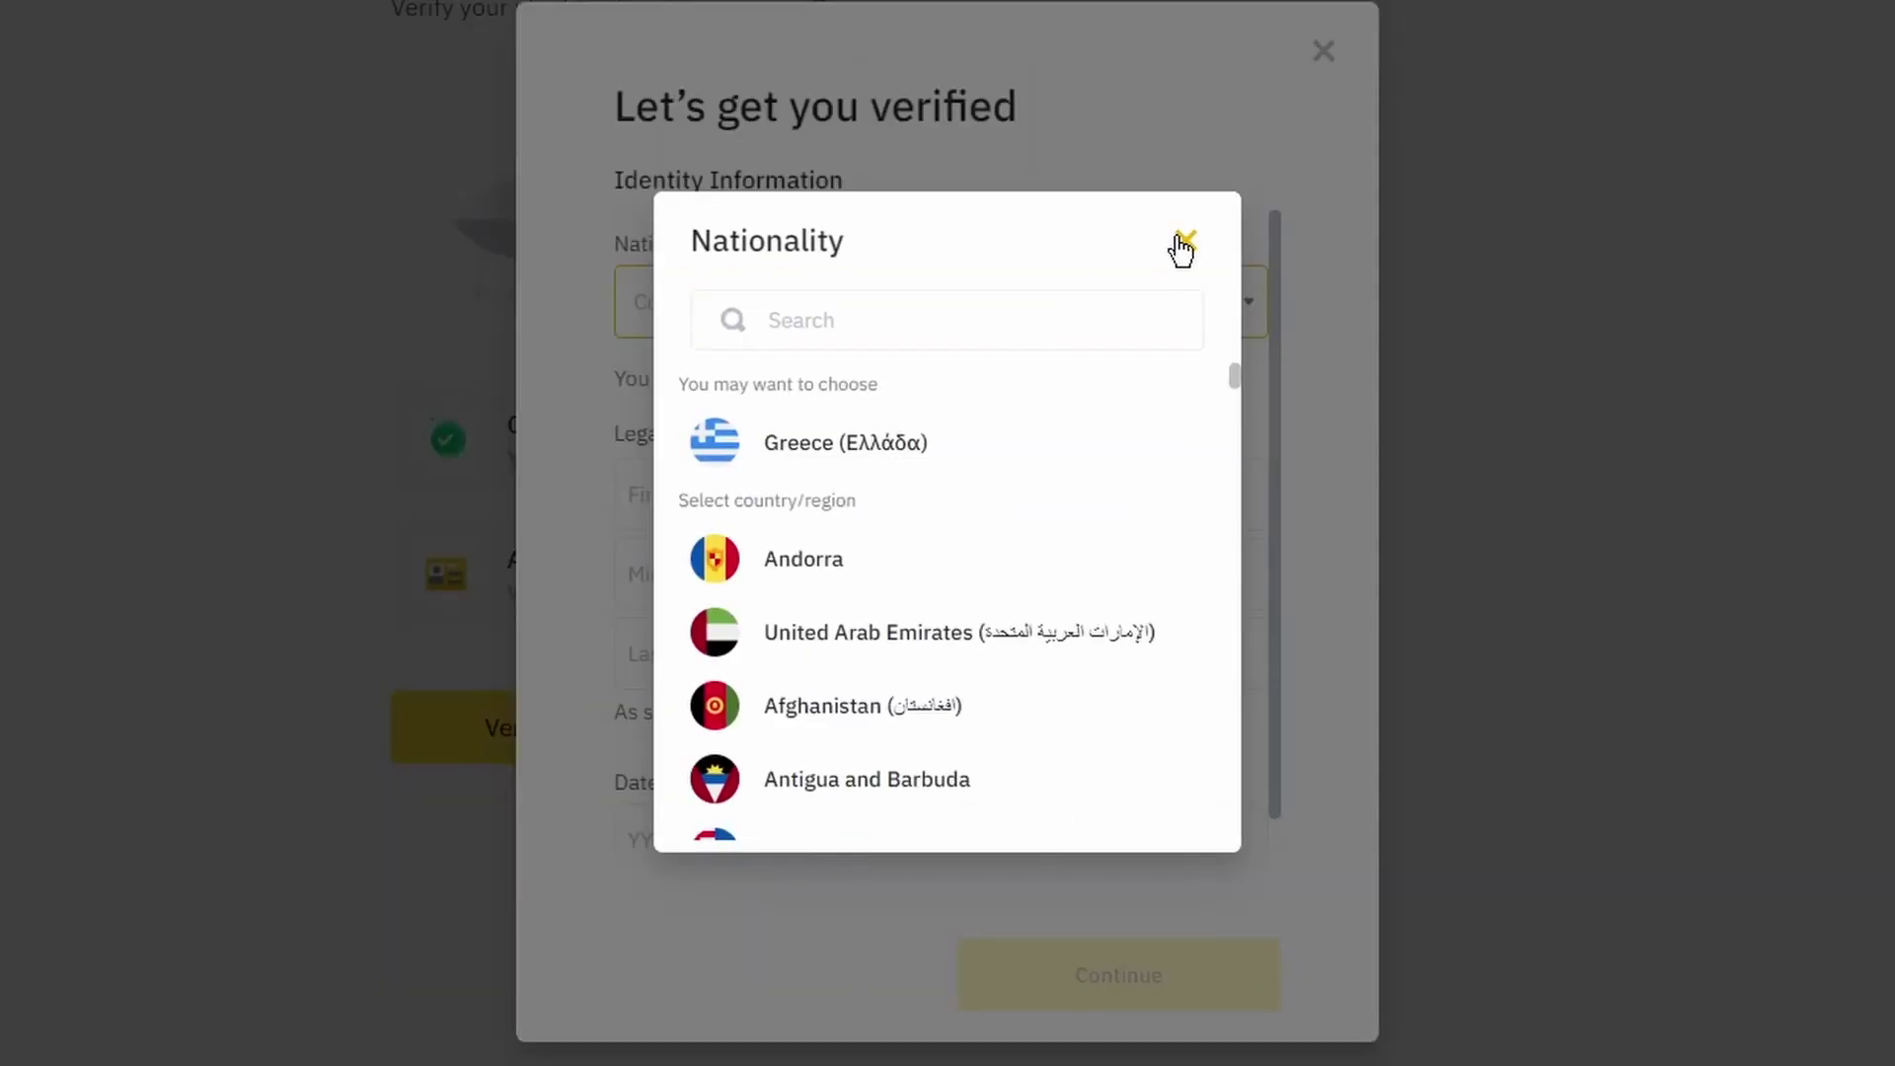
left_click(1181, 242)
left_click(1038, 454)
type("Example")
key("Tab")
type("Example")
Enter the home address details and proceed to the third-party identity document check
key("Tab")
type("Example")
left_click(809, 800)
type("19981111")
left_click(987, 339)
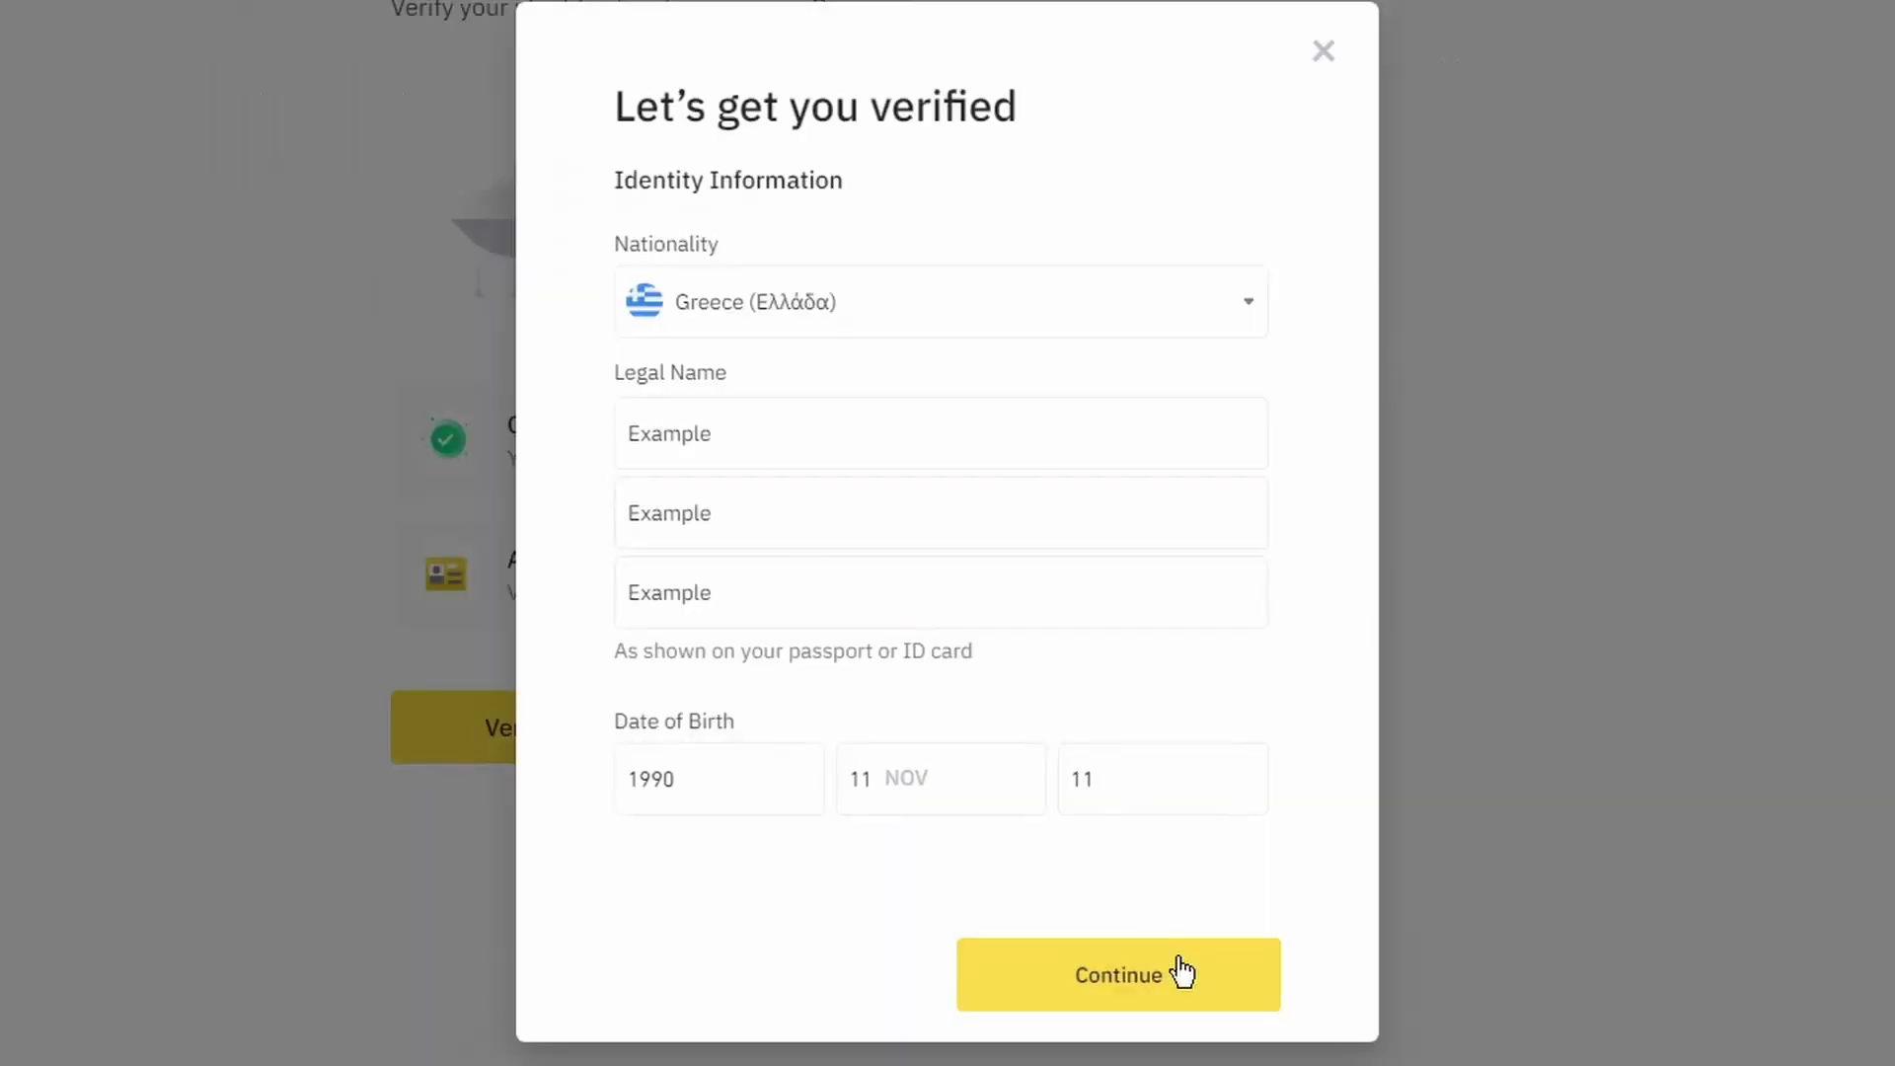
left_click(1197, 977)
left_click(836, 282)
type("Example")
key("Tab")
type("Example")
left_click(816, 521)
type("Example")
left_click(1151, 982)
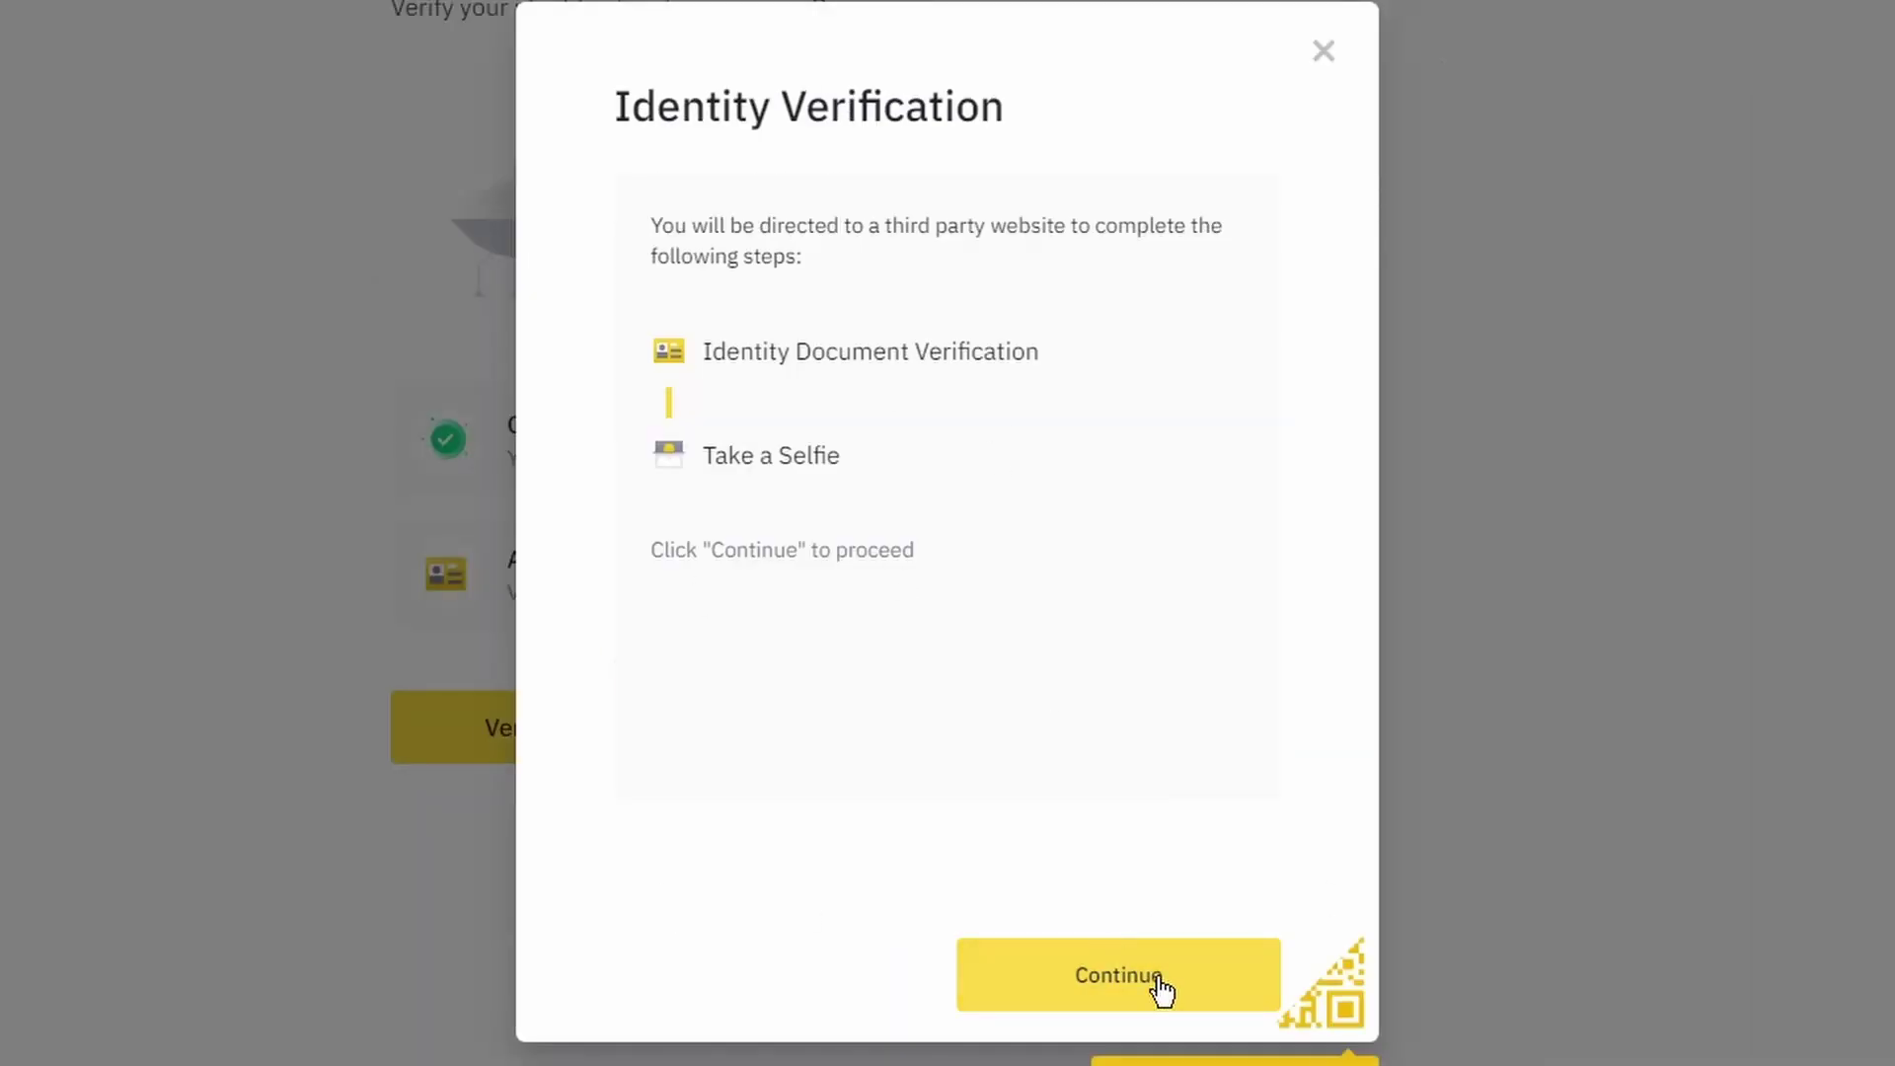
left_click(1152, 983)
Pick driver's license as the document, allow the camera, then close the verification window
left_click(962, 462)
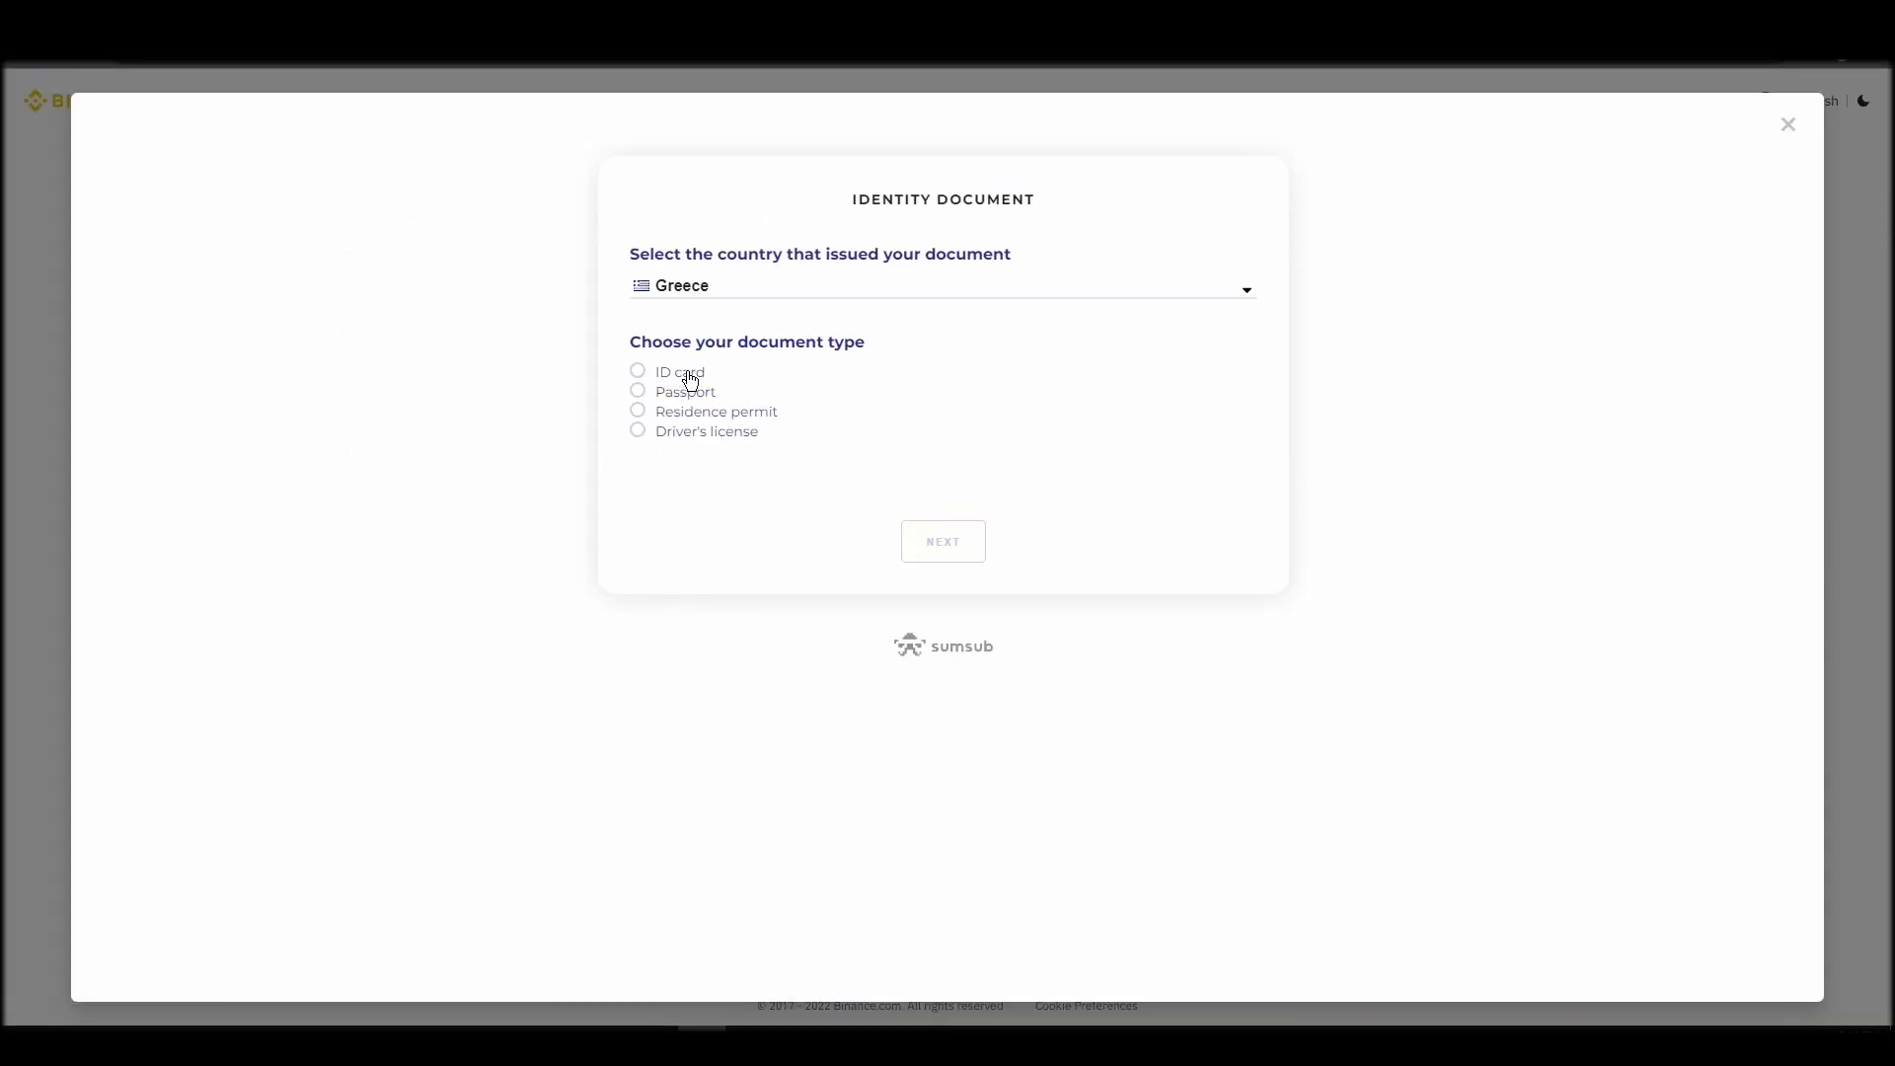
left_click(690, 391)
left_click(705, 431)
left_click(938, 778)
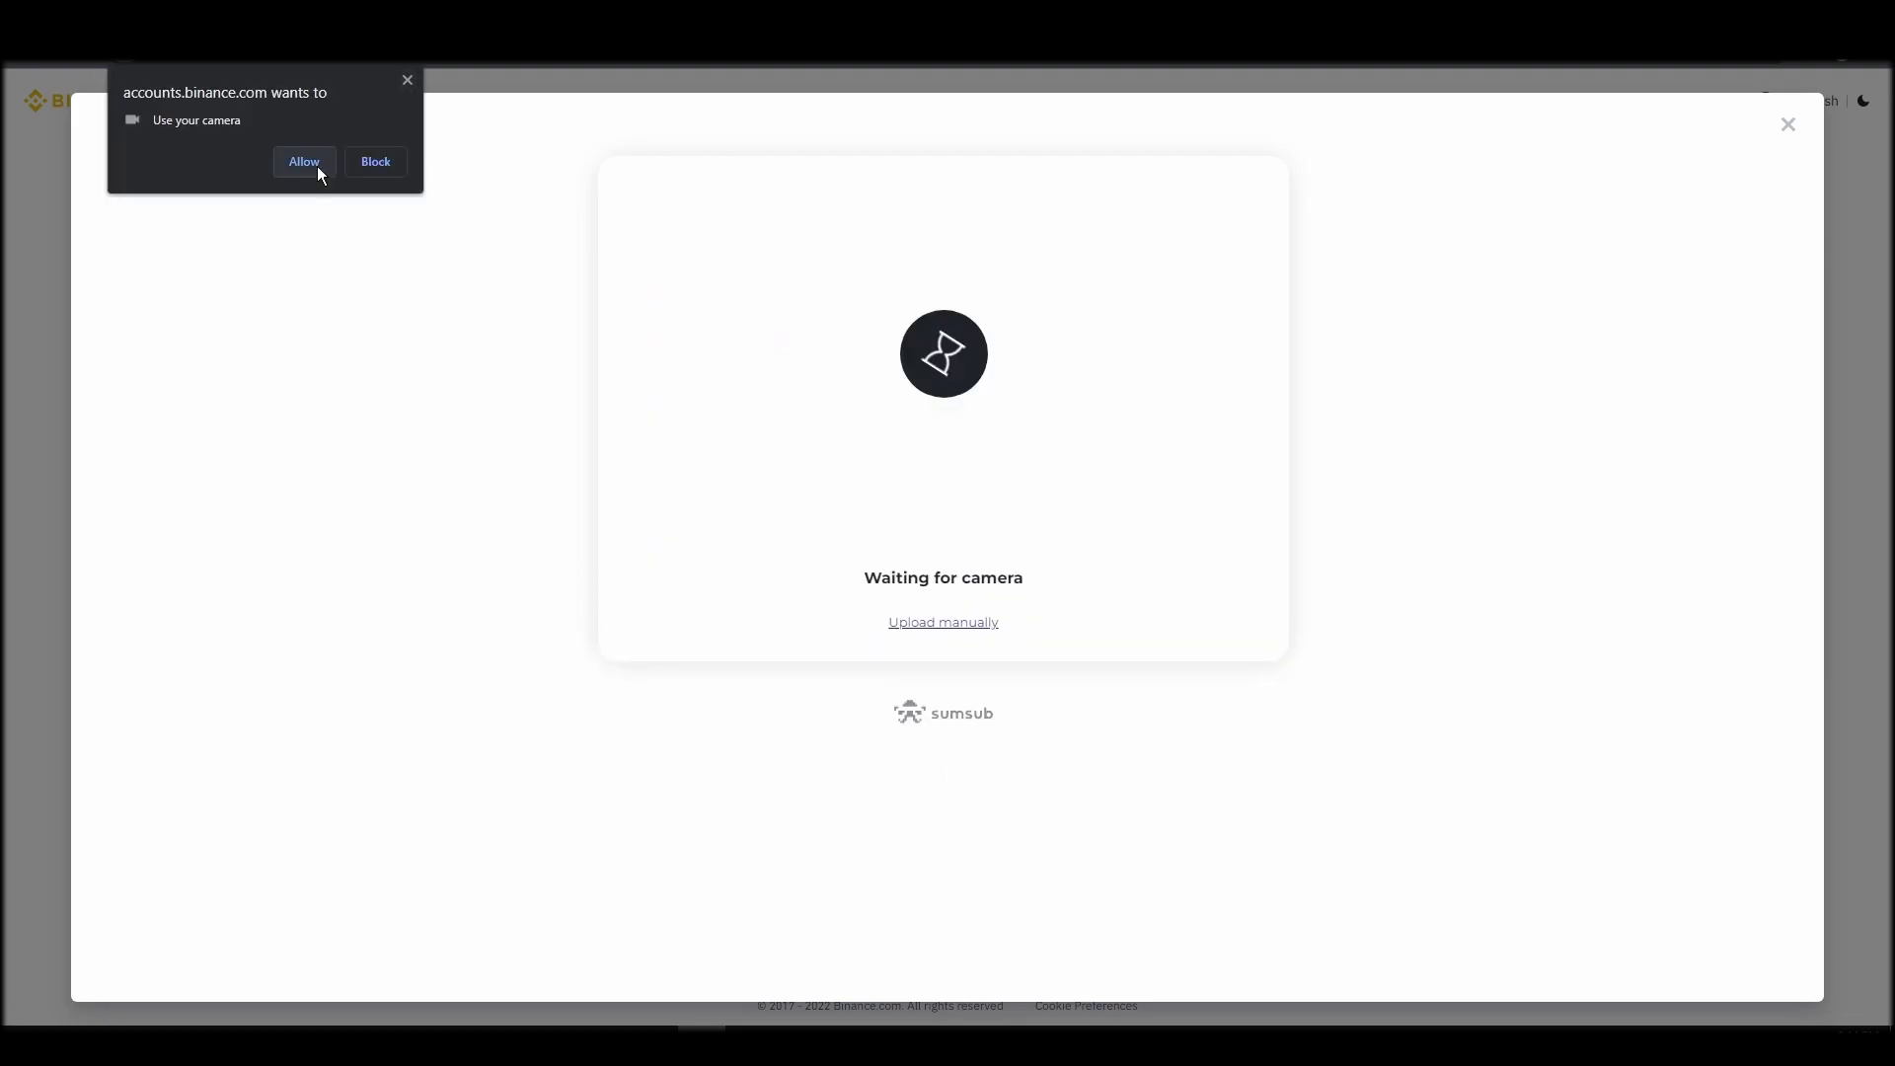
left_click(1785, 135)
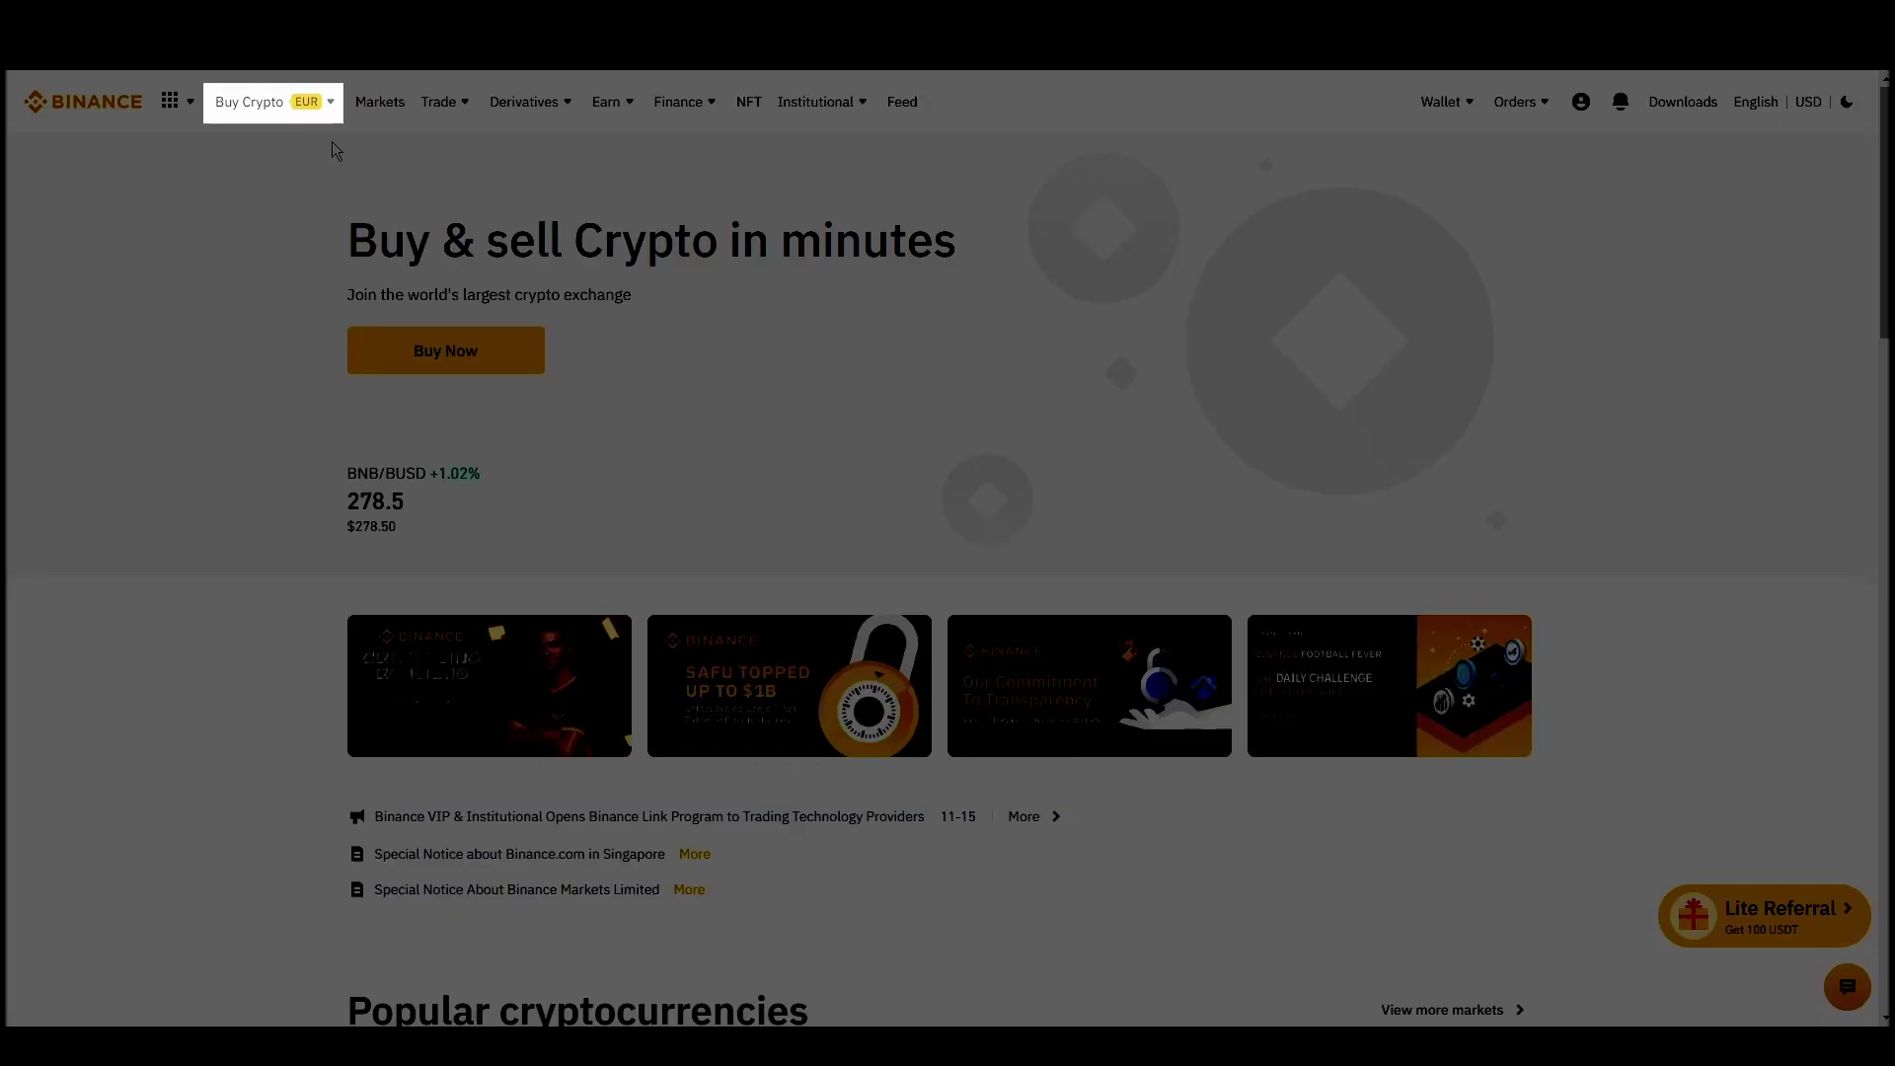
Buy ETH by credit/debit card, spending 15 EUR
mouse_move(300, 122)
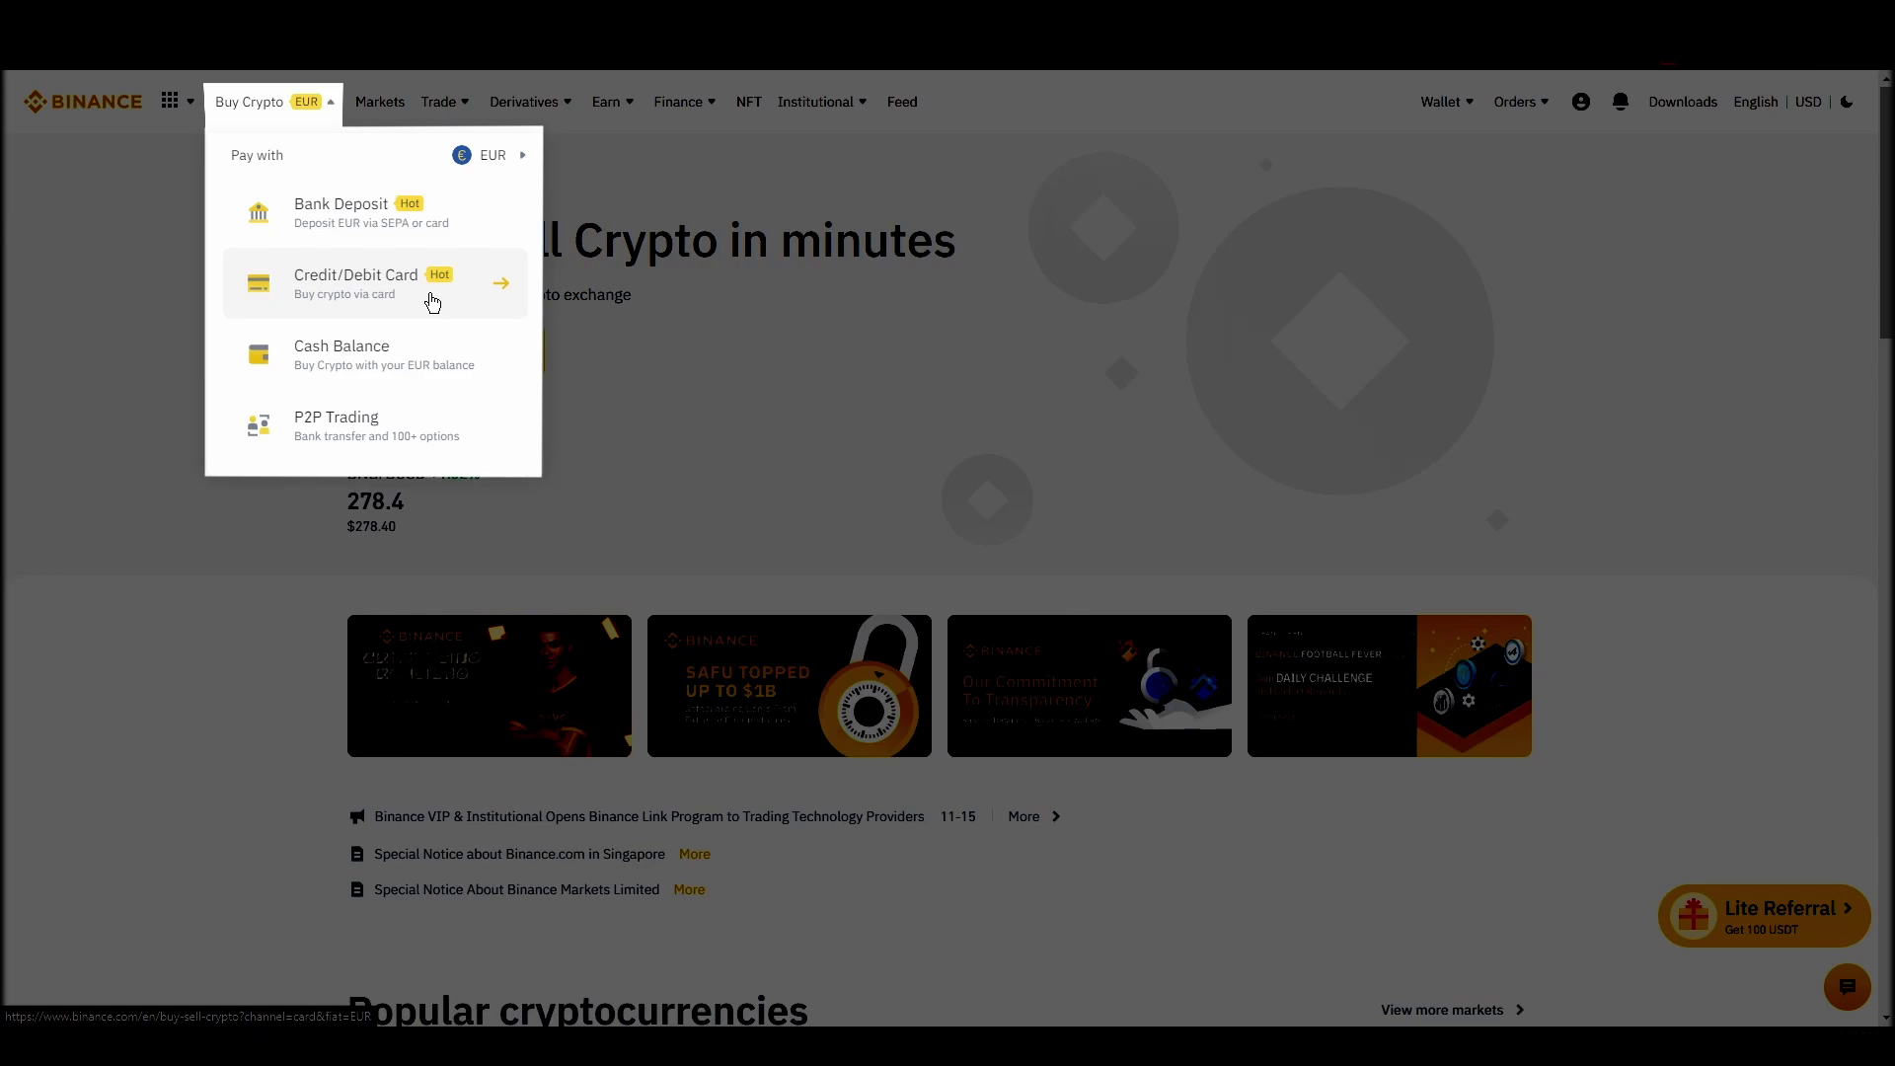
left_click(433, 301)
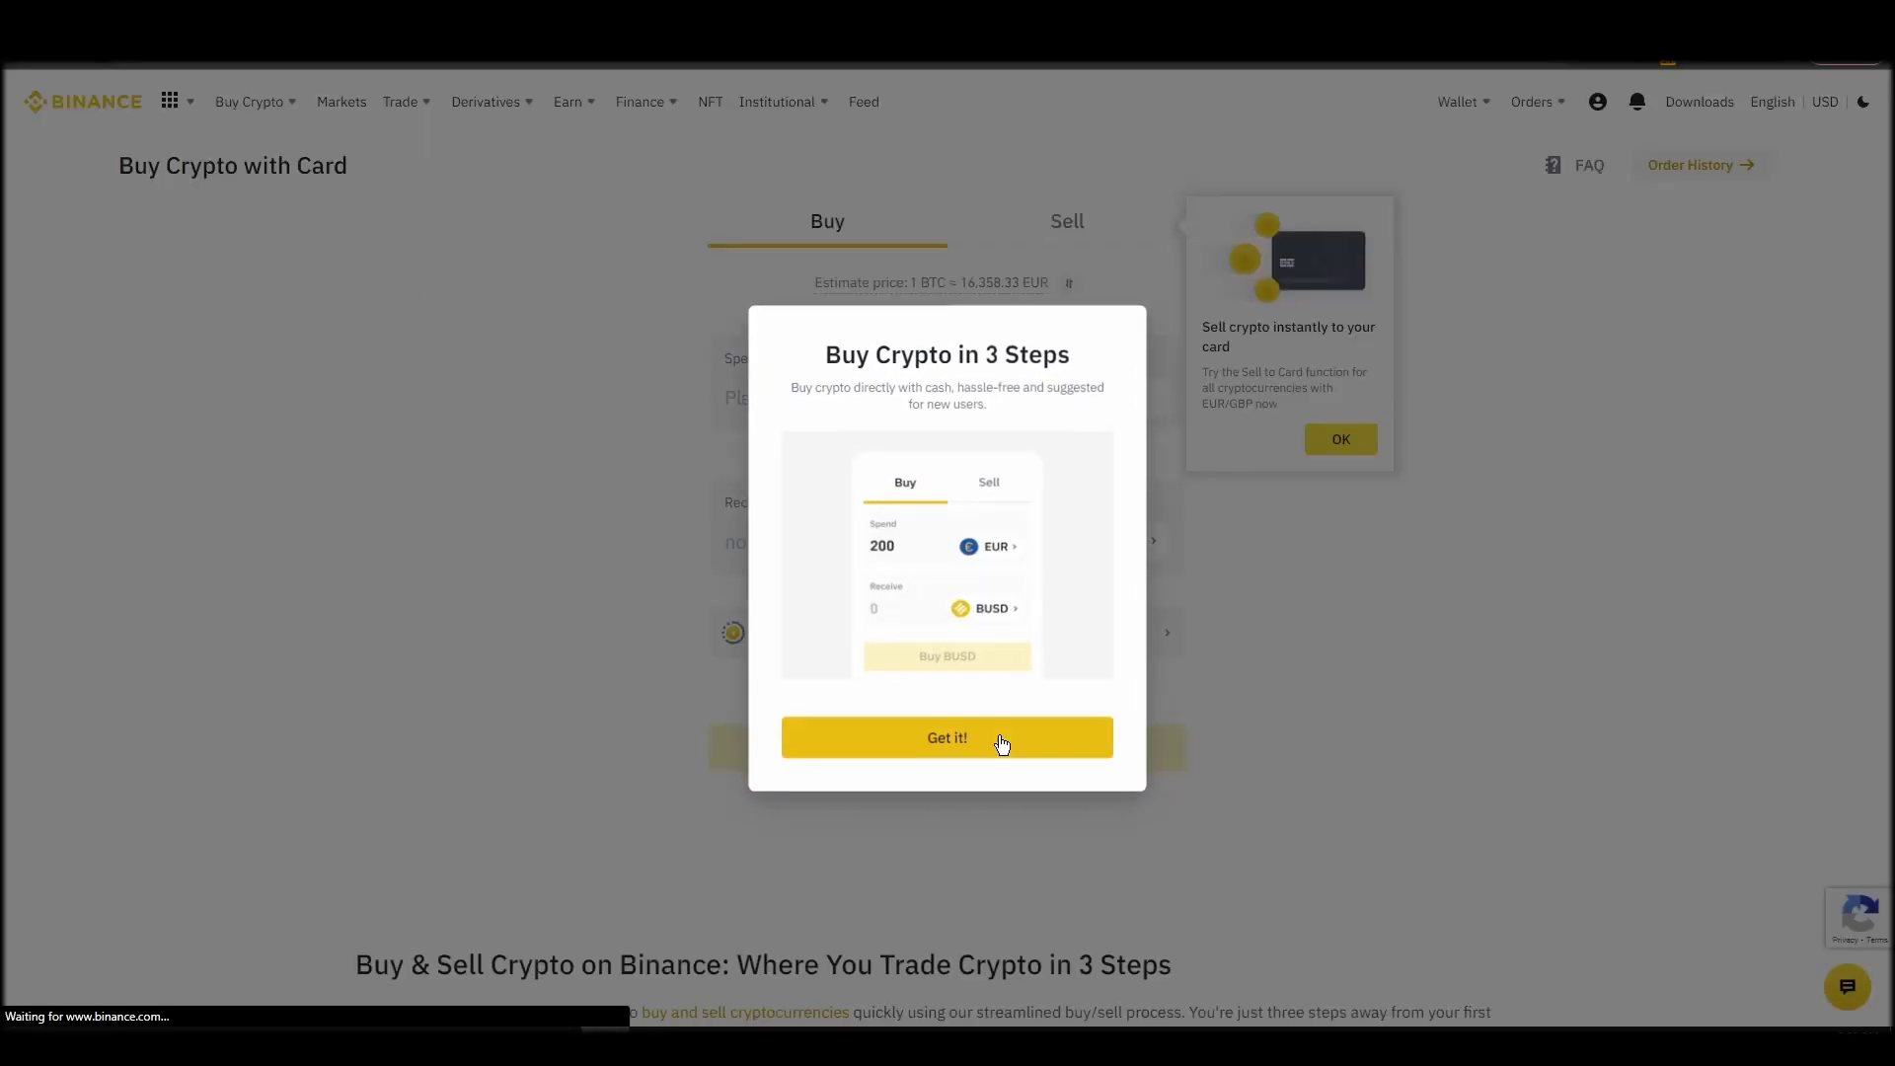
left_click(998, 738)
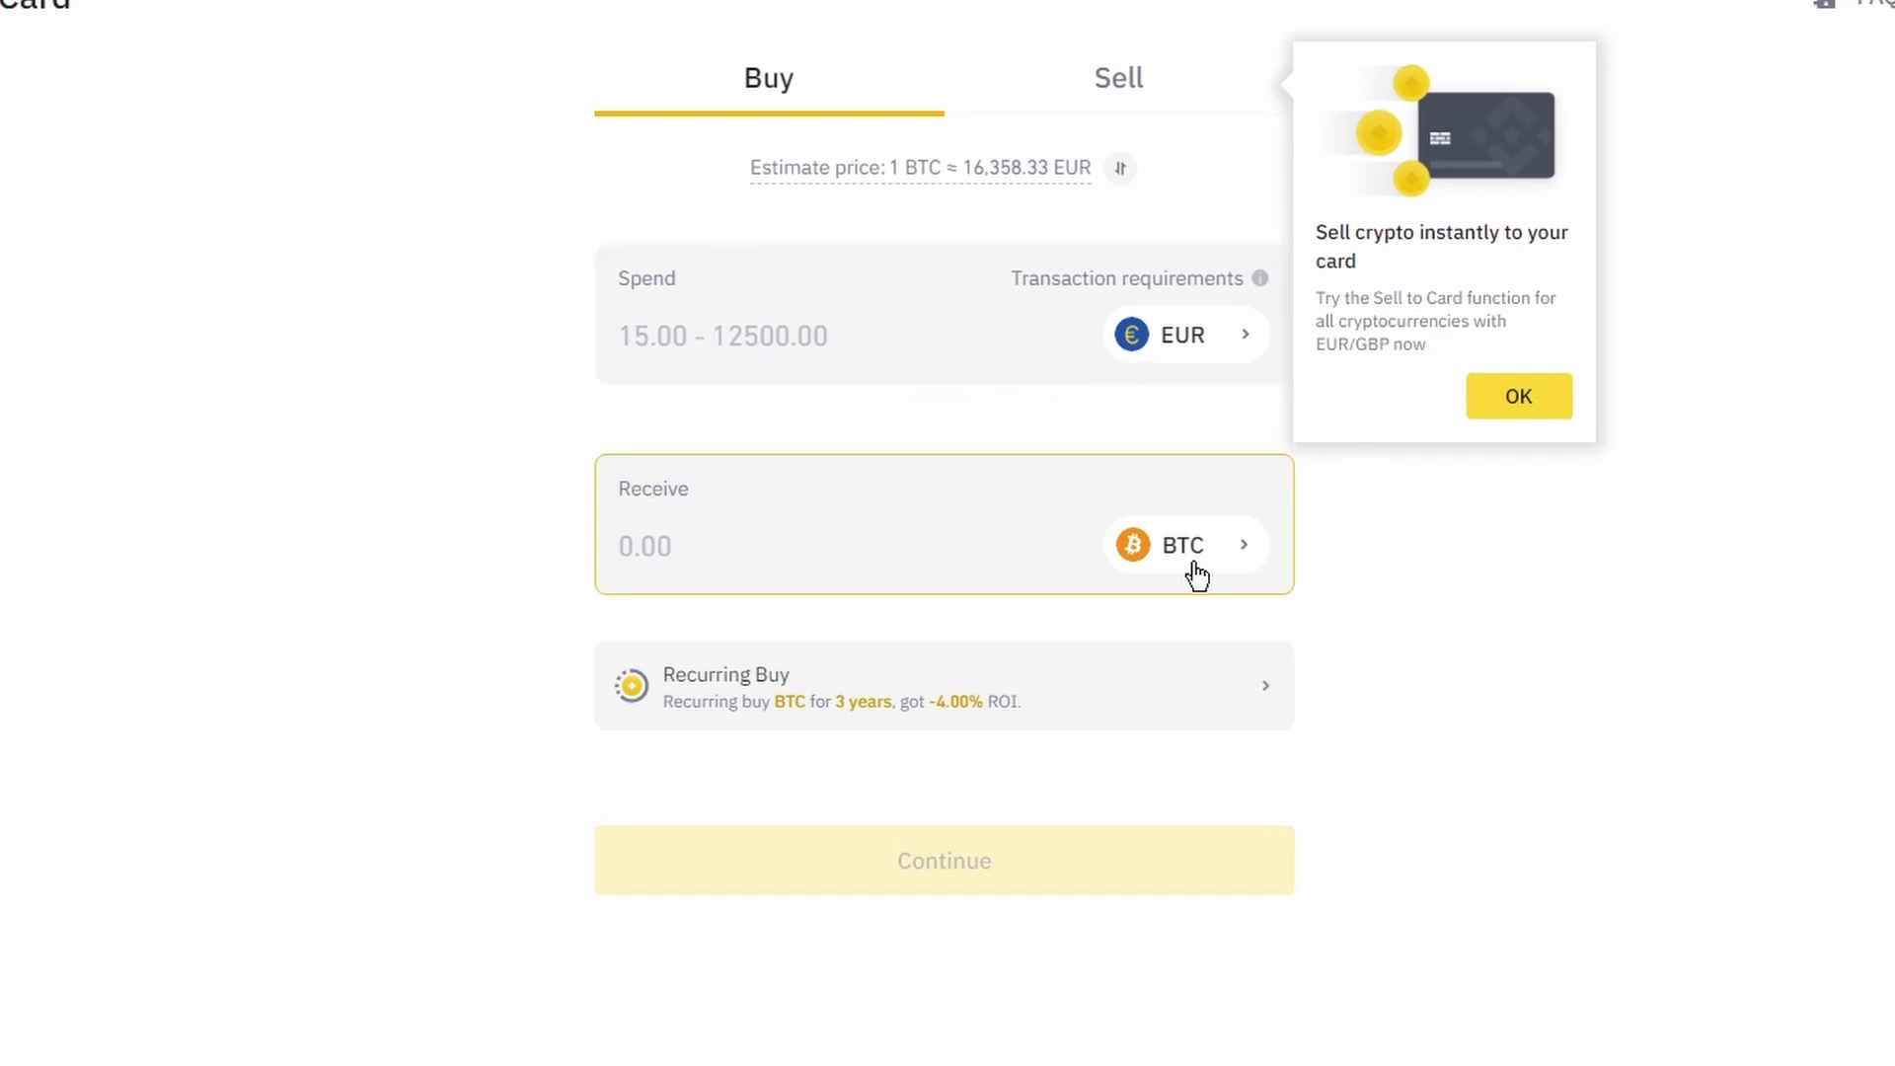
left_click(1185, 546)
left_click(922, 576)
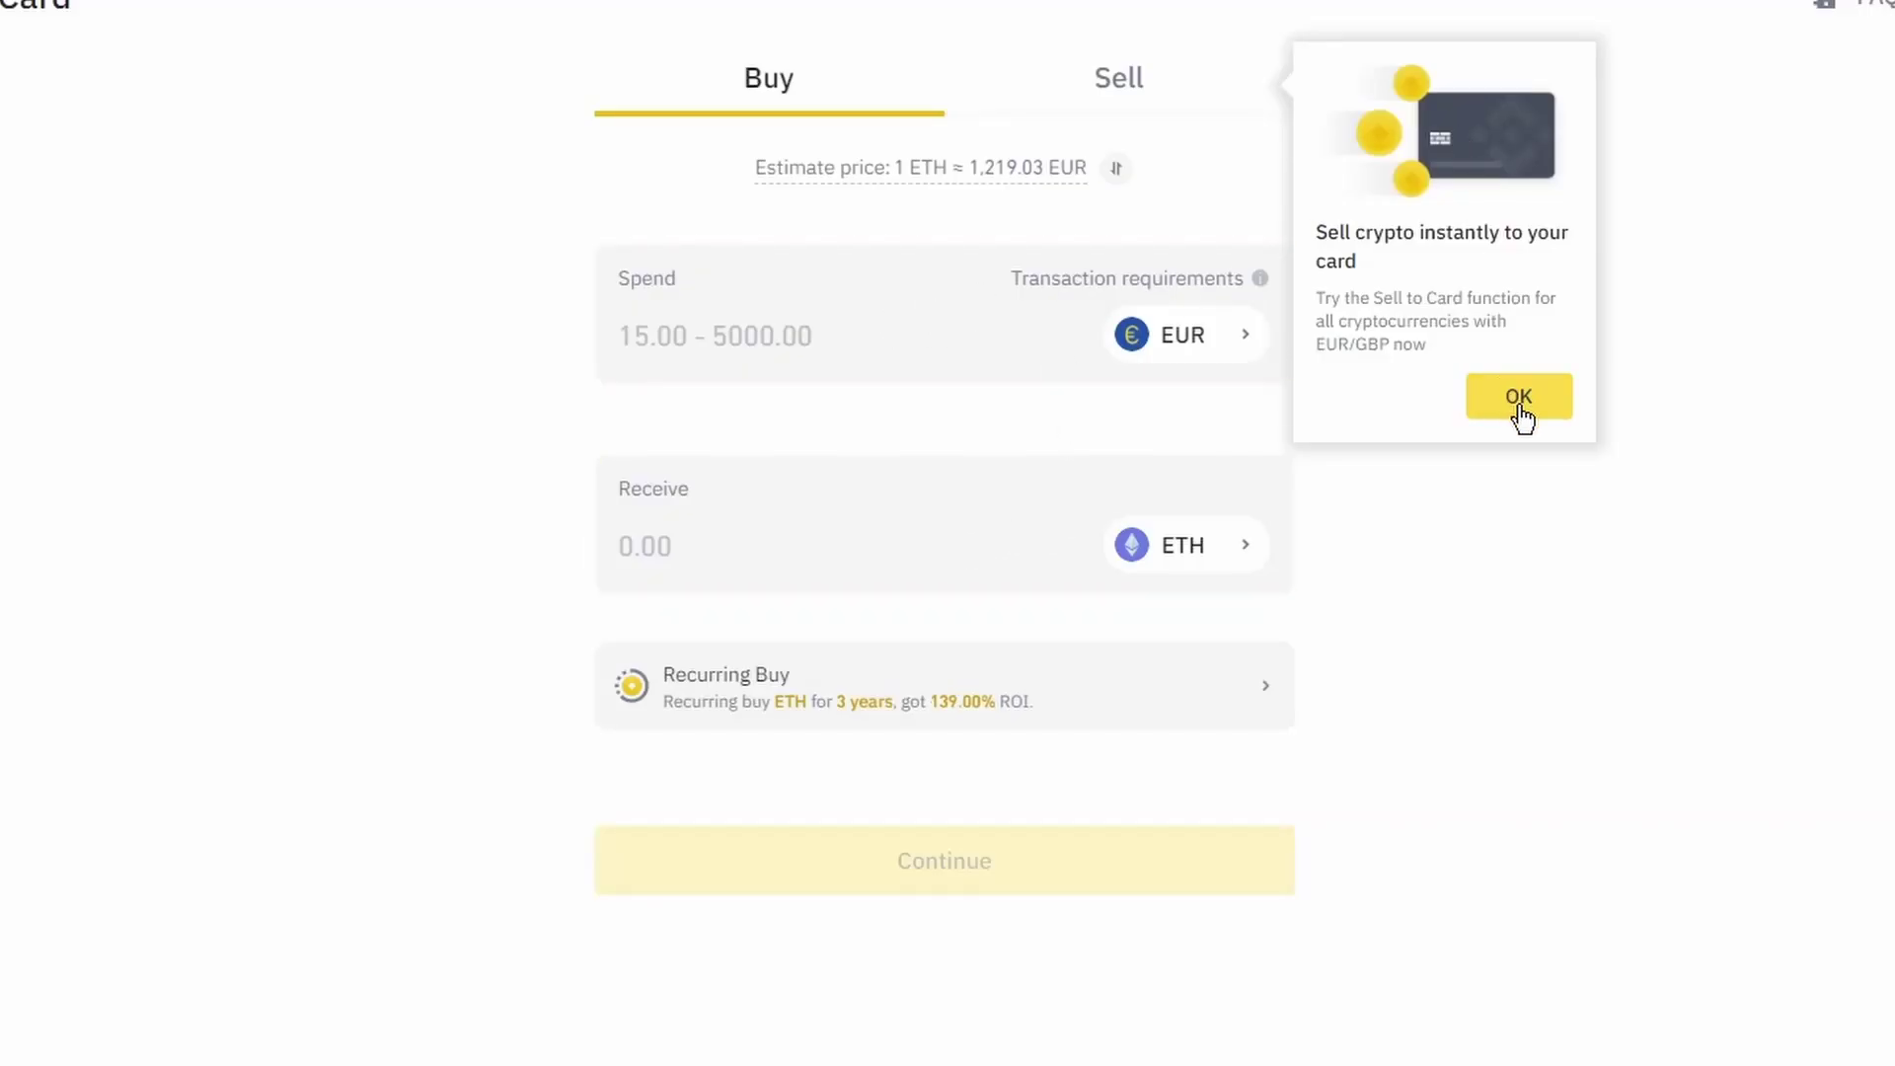
left_click(1516, 405)
left_click(791, 339)
type("15")
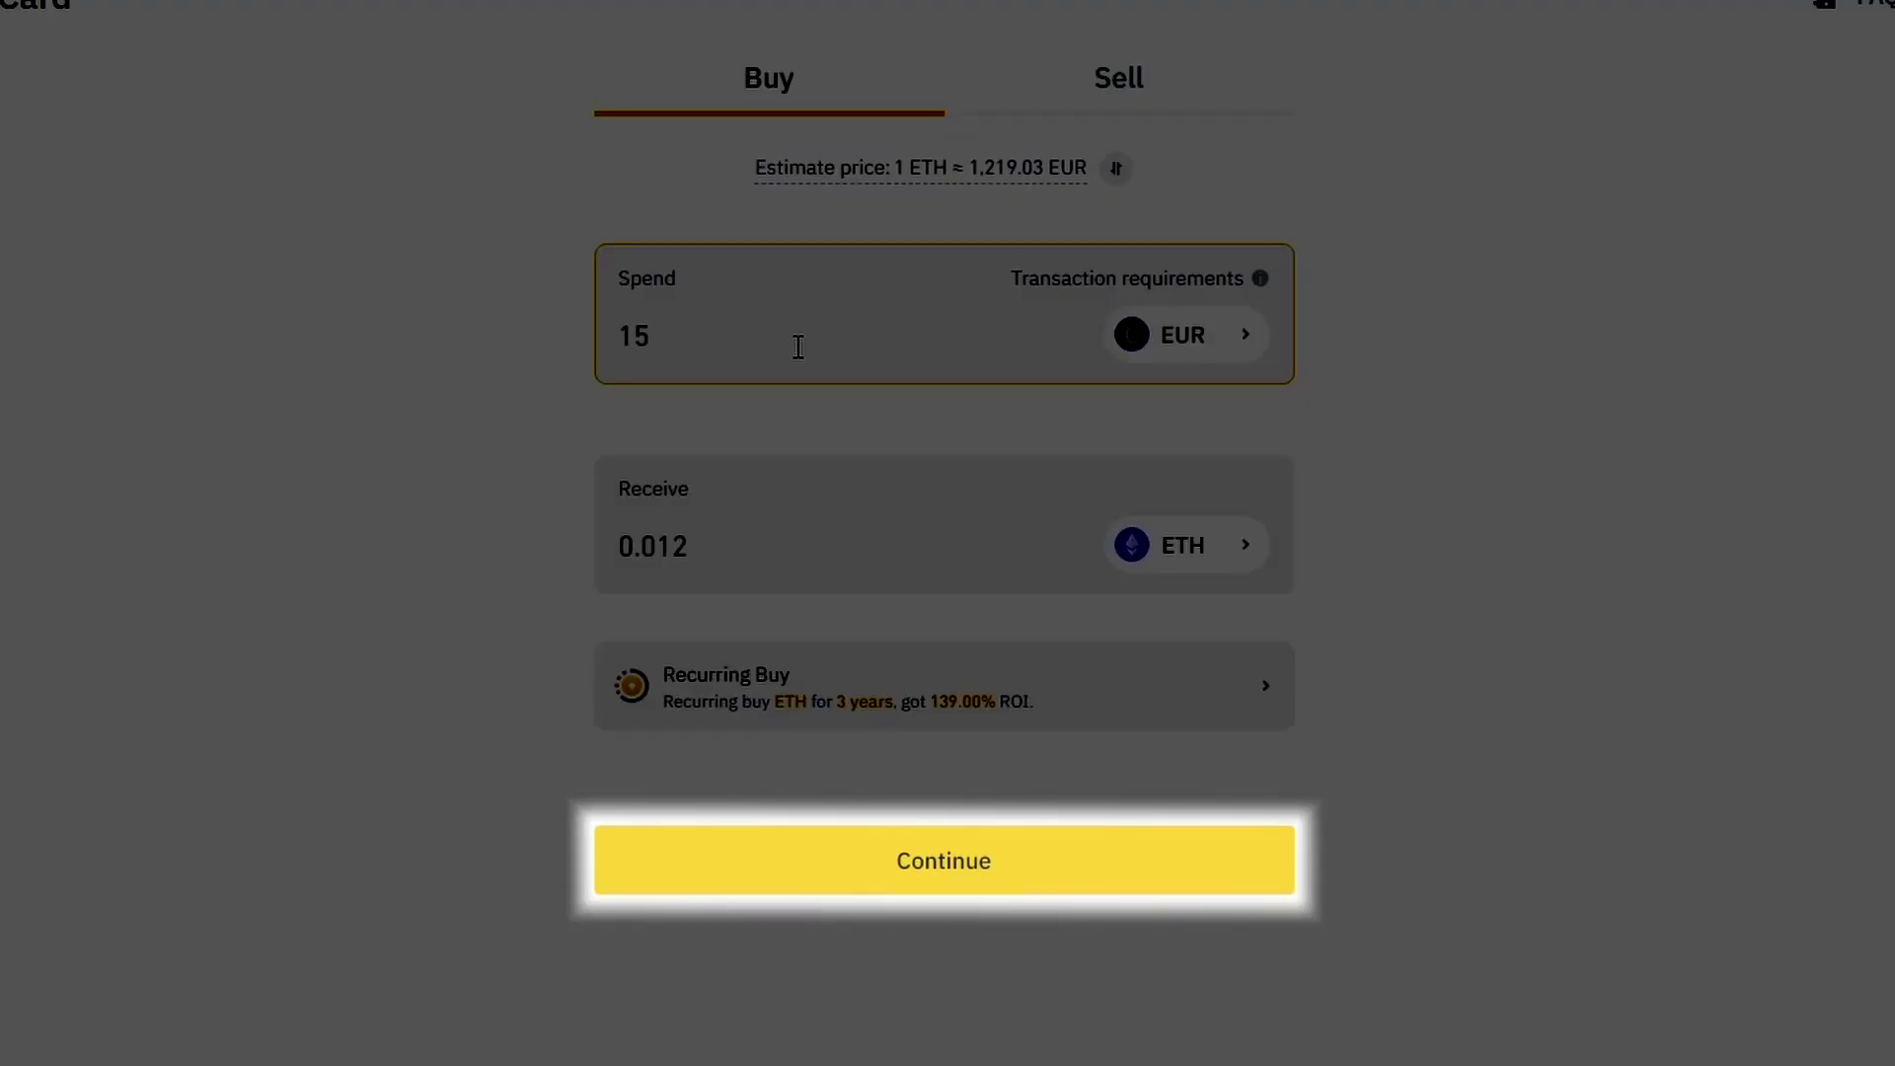
left_click(944, 851)
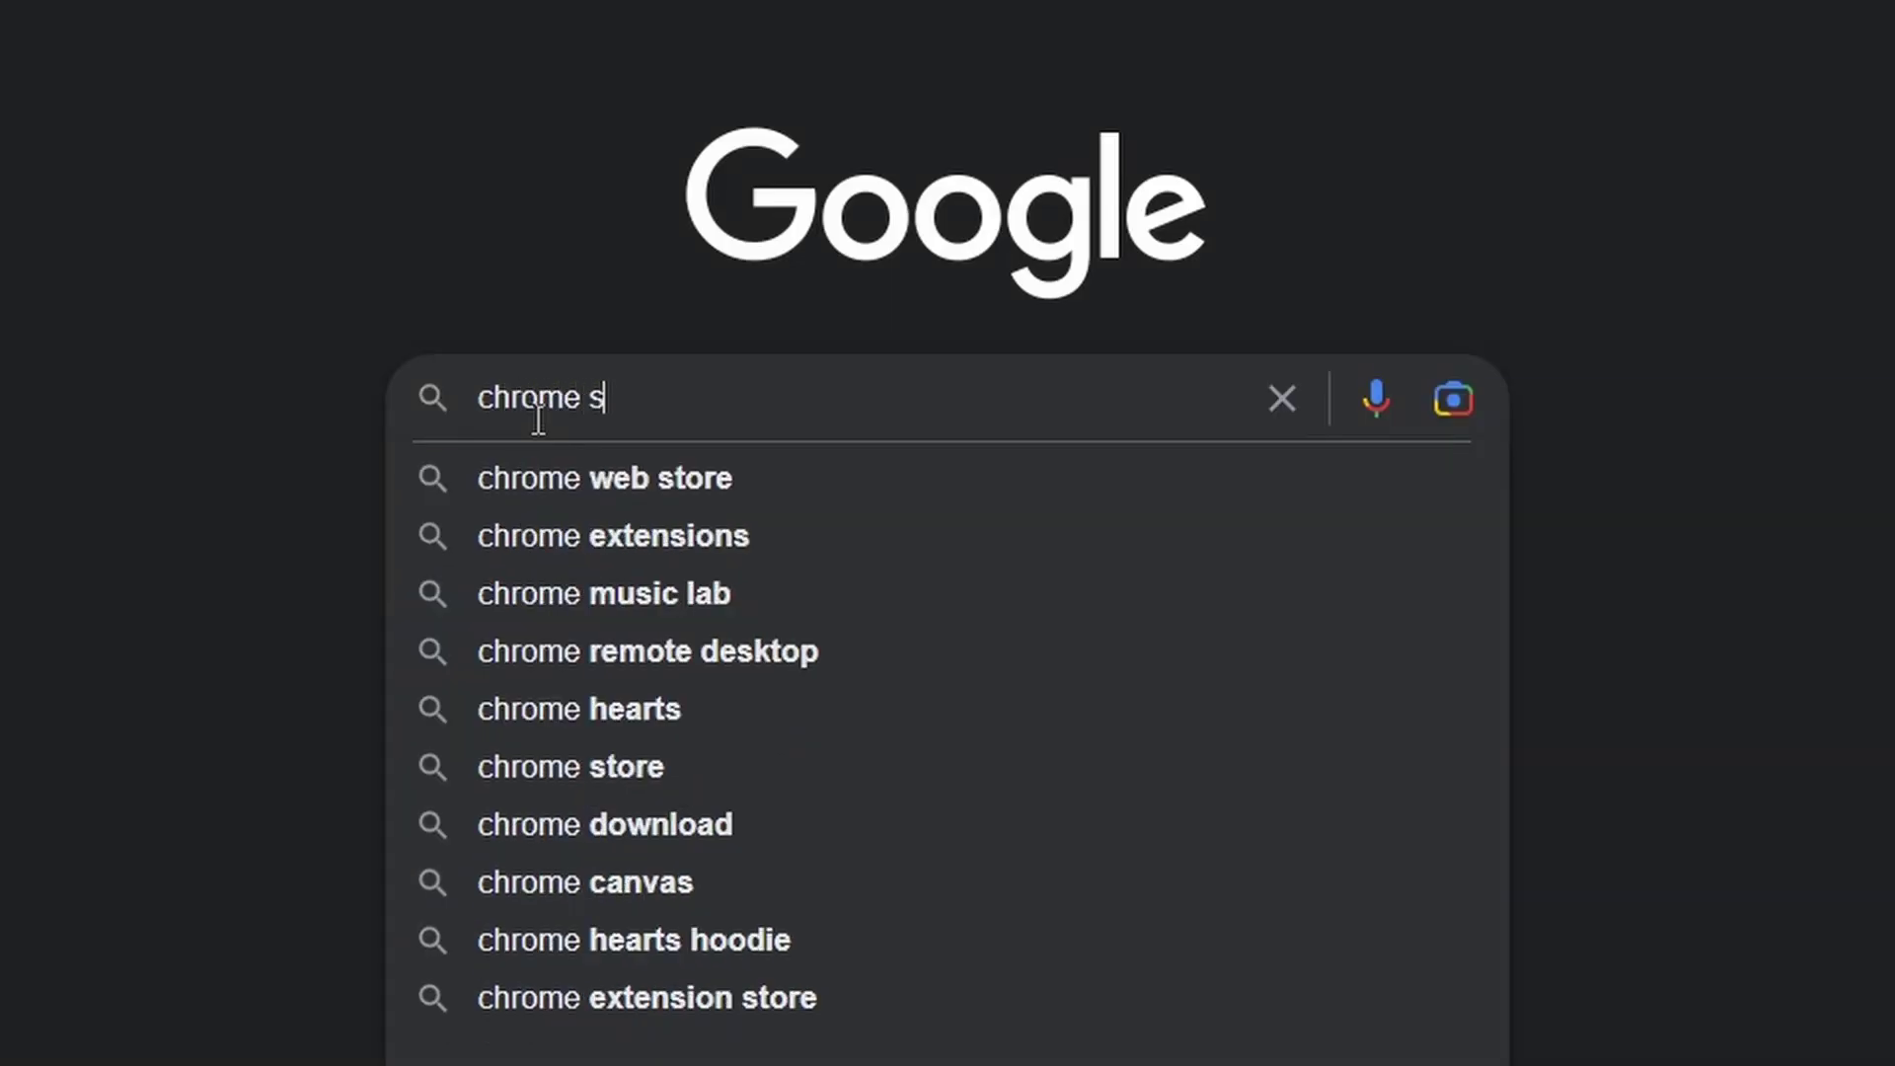
Find MetaMask in the Chrome Web Store and add the extension to Chrome
type("tore")
key("Return")
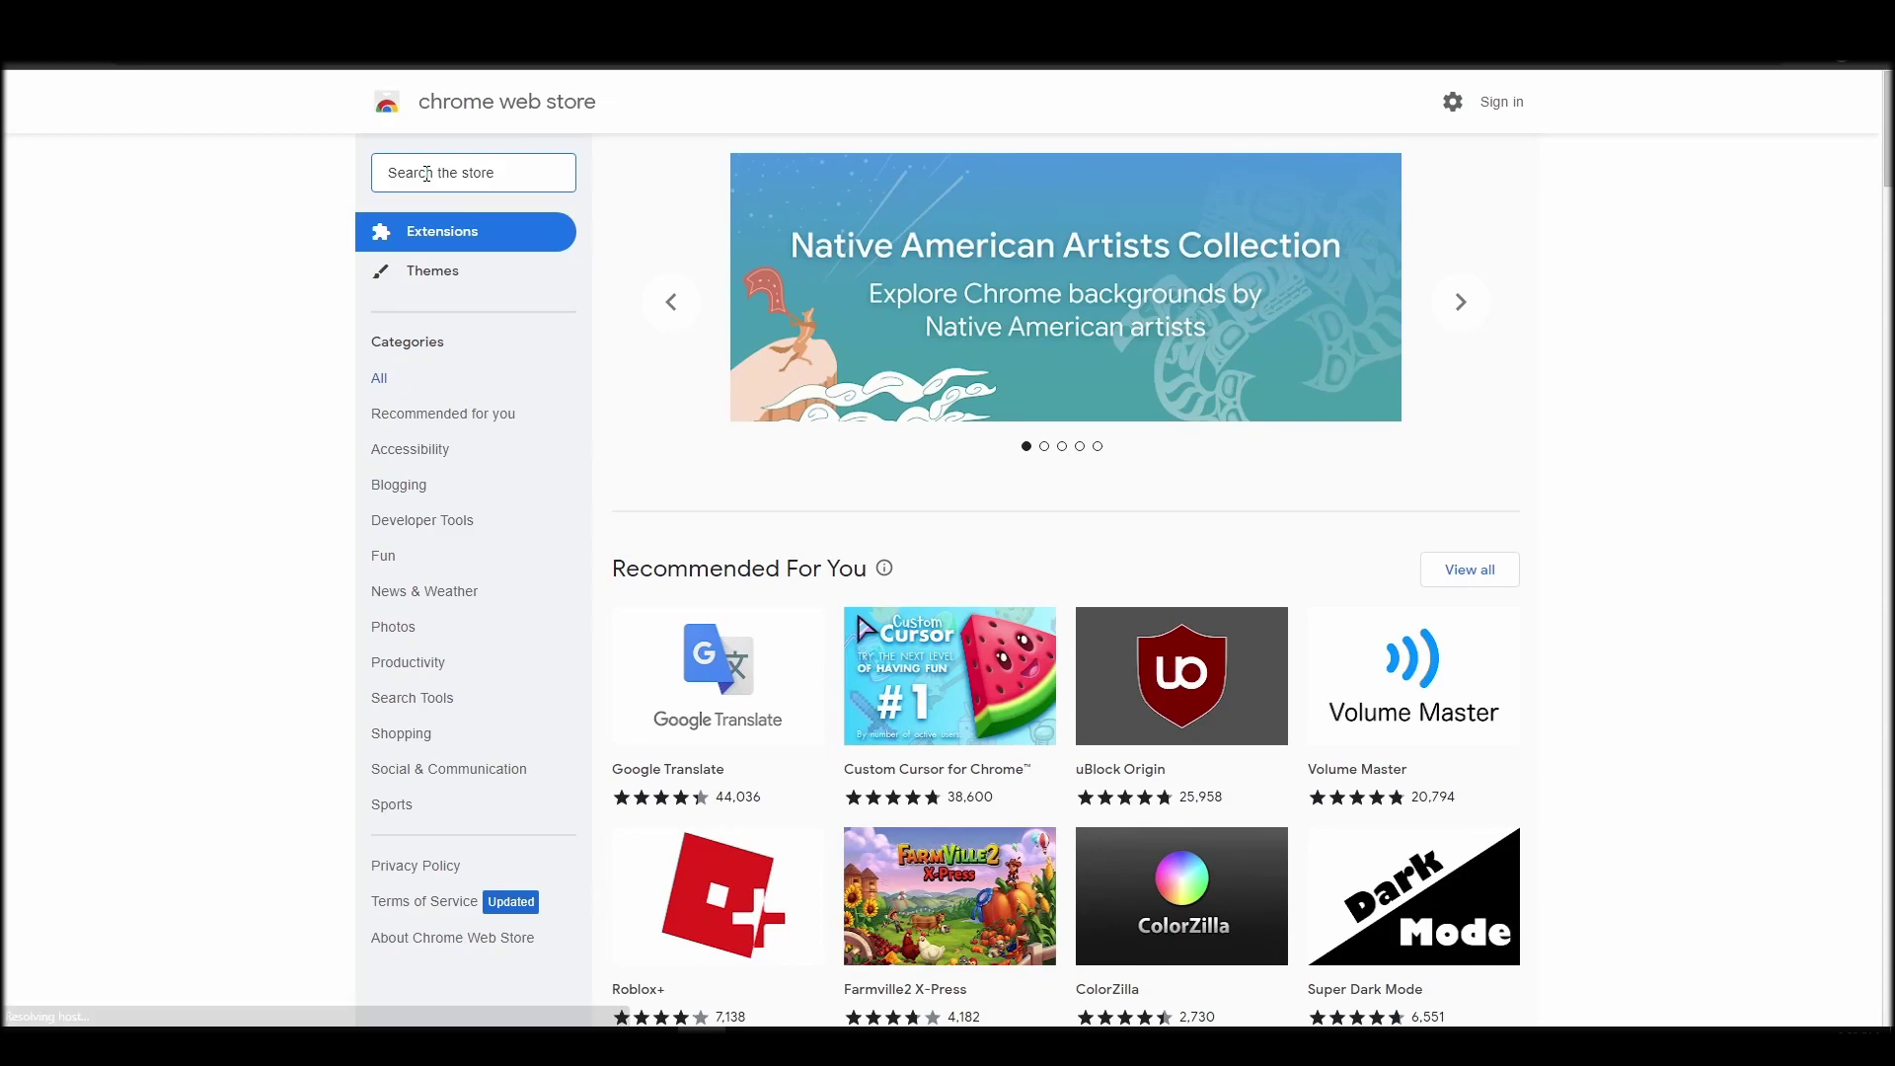
type("metamask")
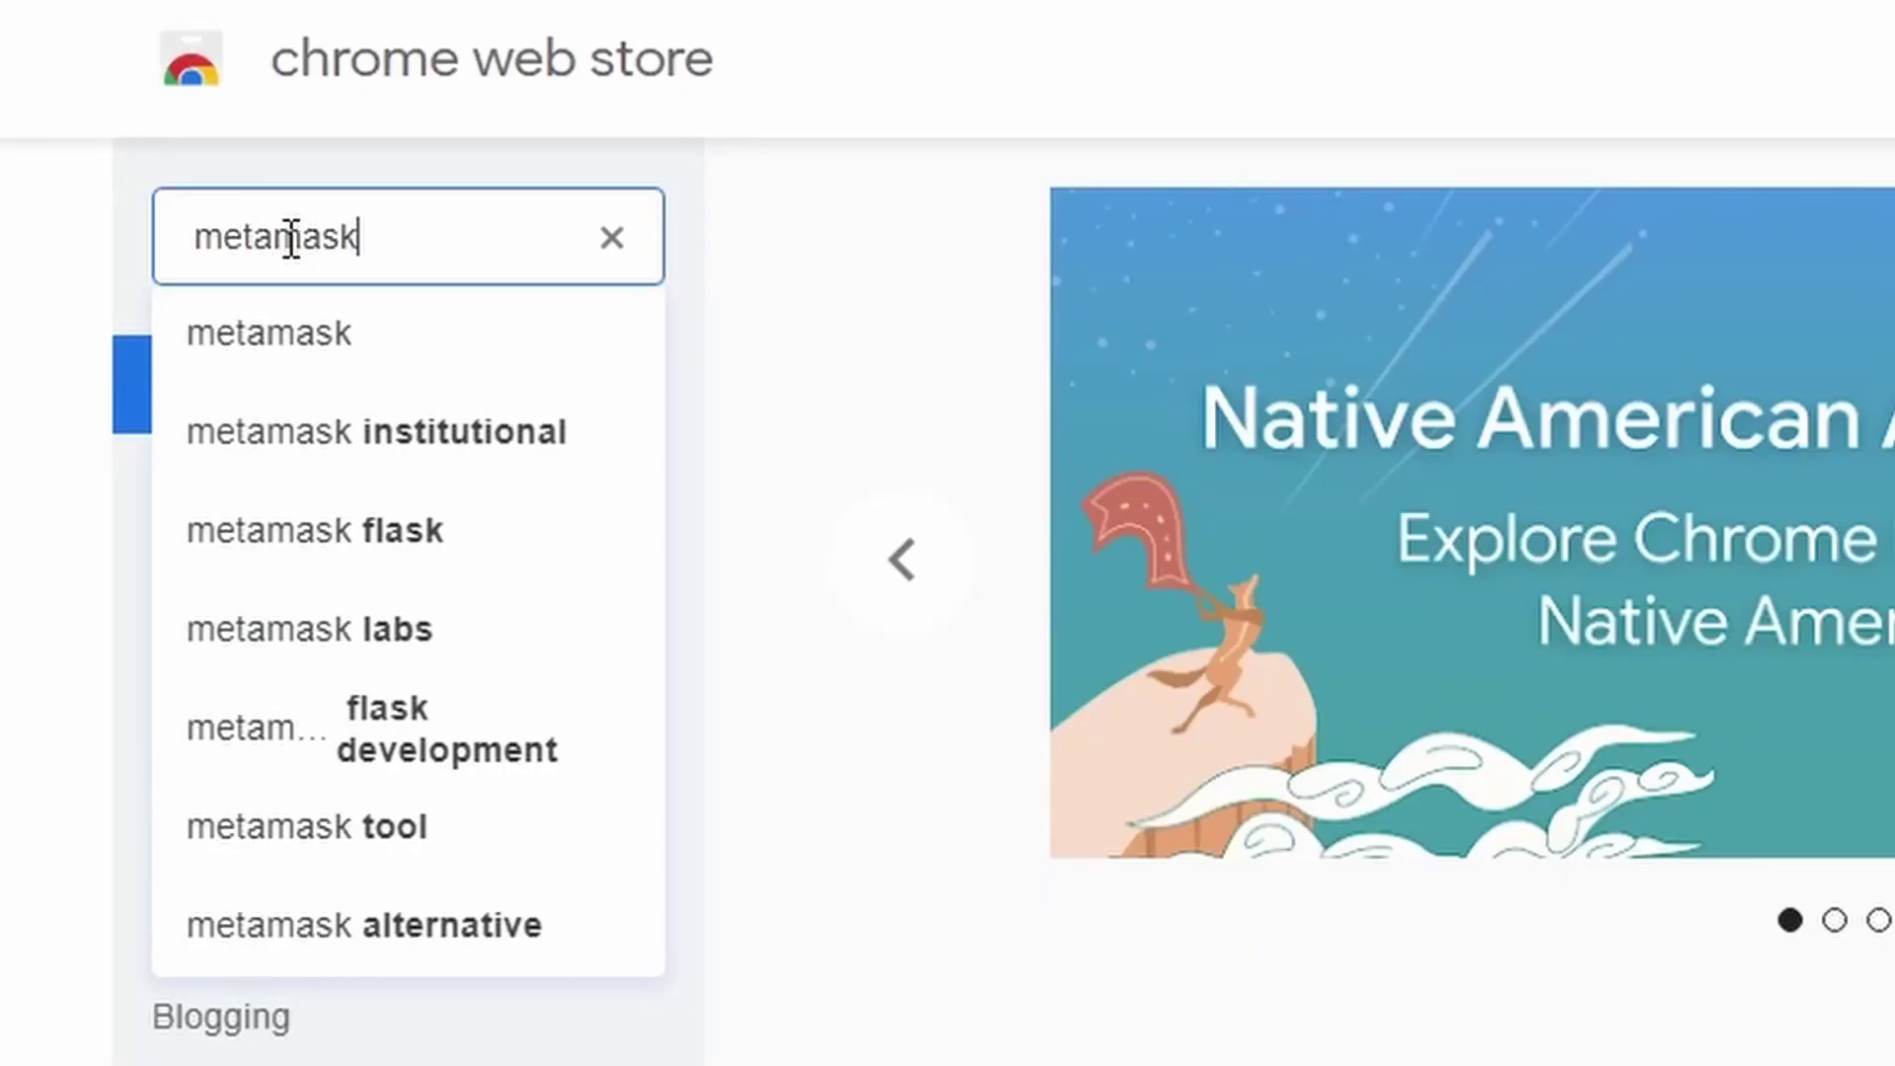
key("Return")
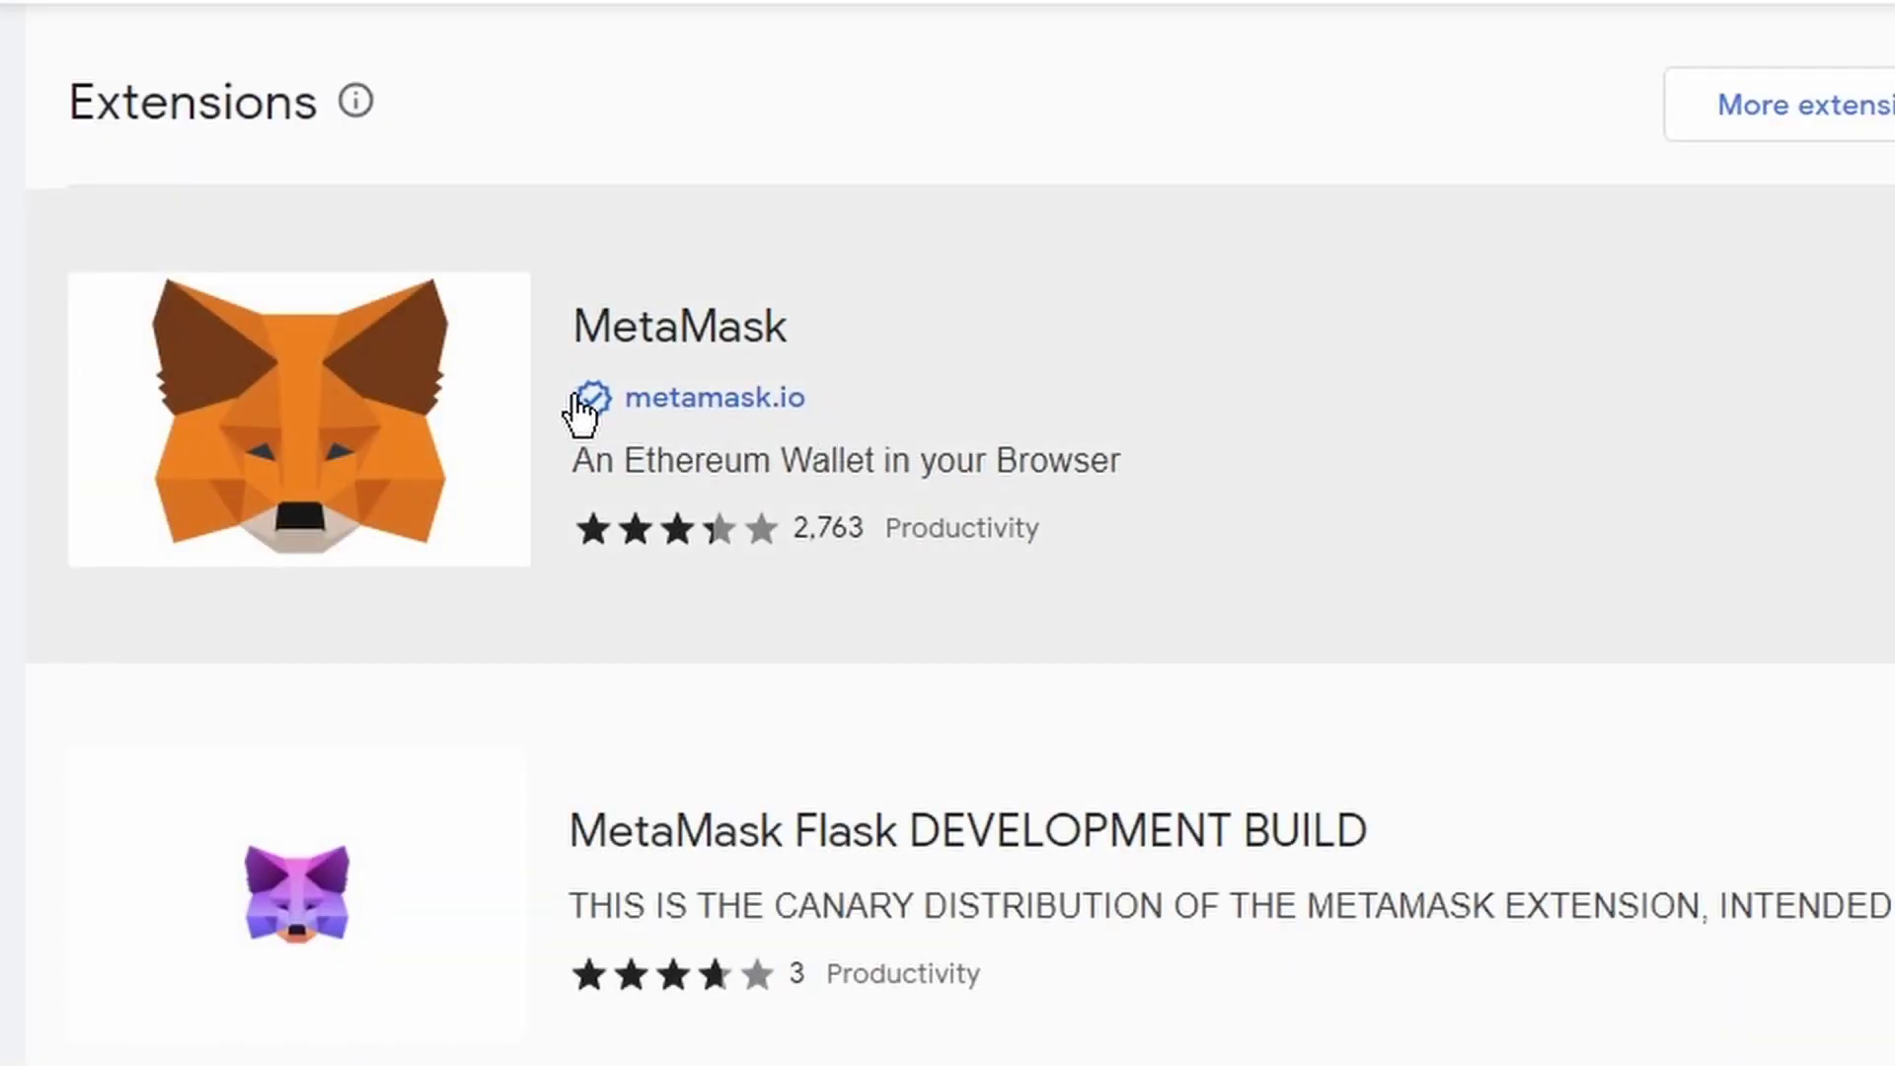
left_click(914, 318)
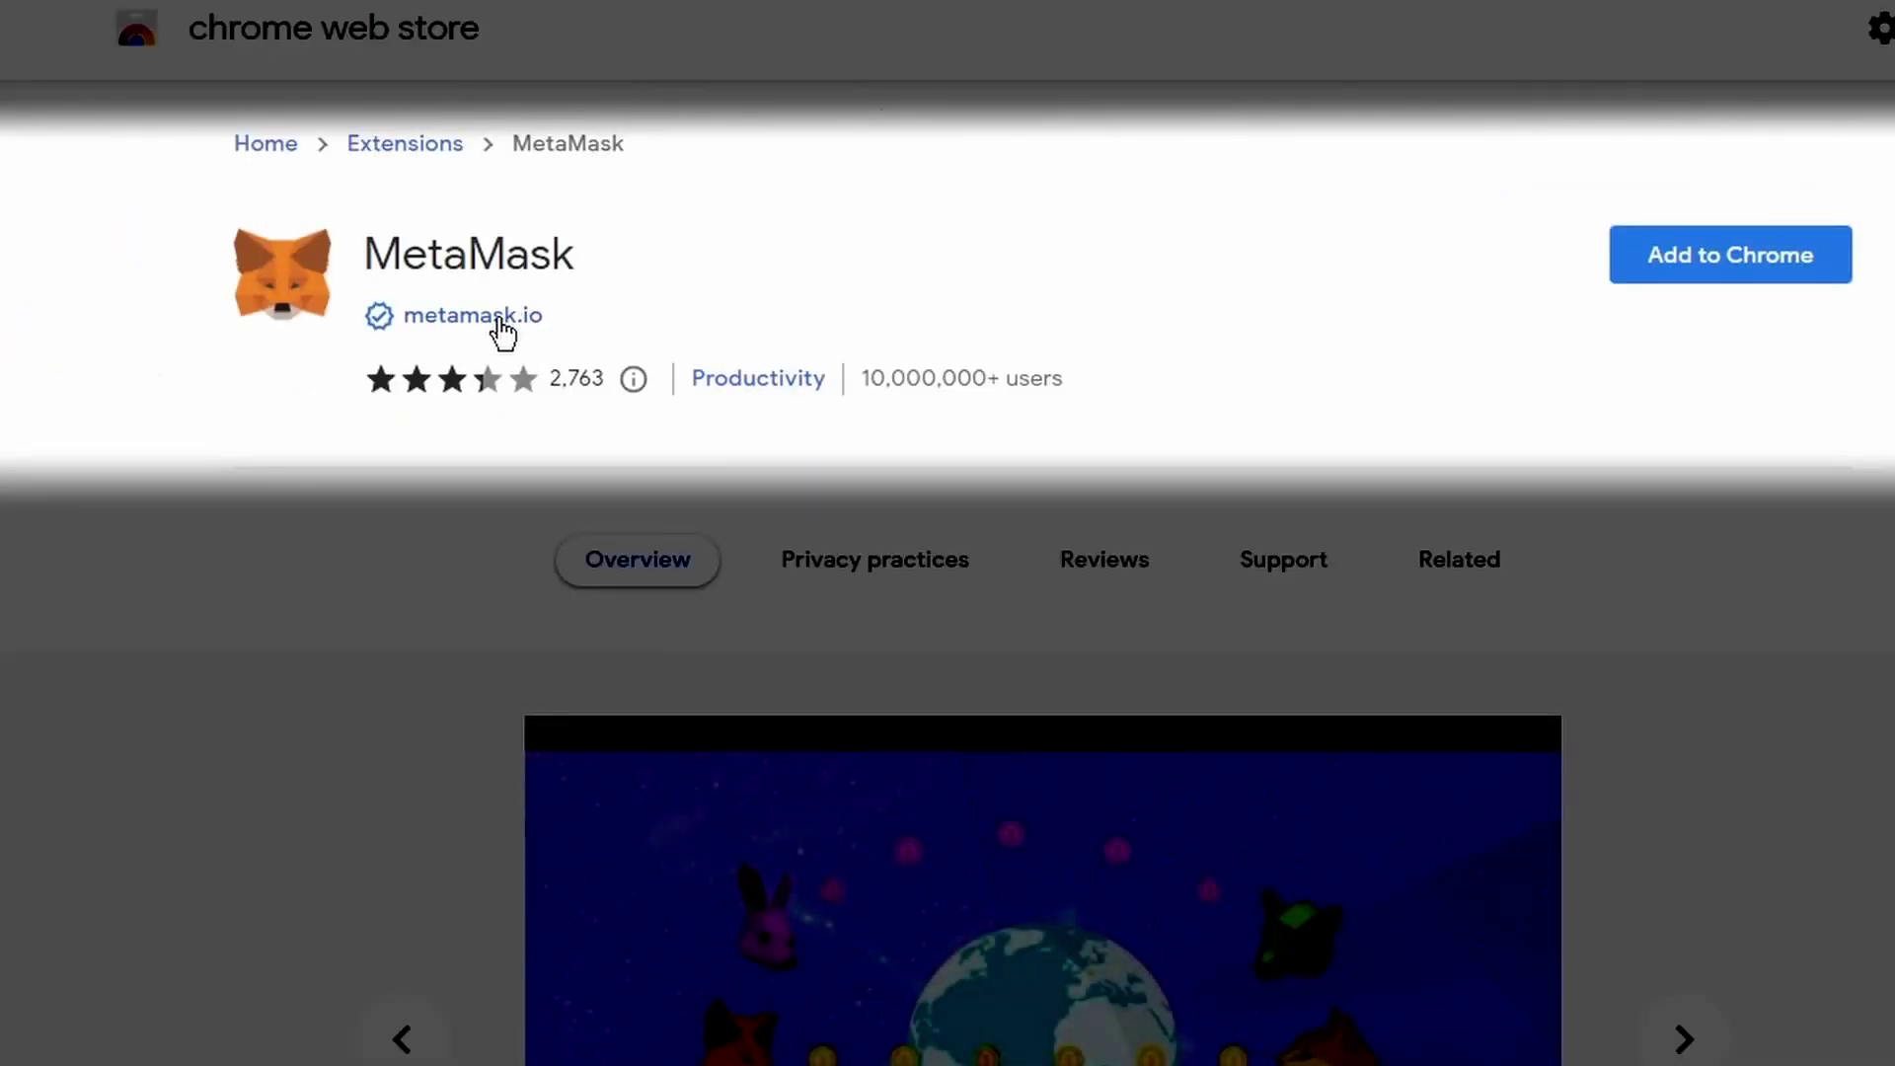
left_click(499, 324)
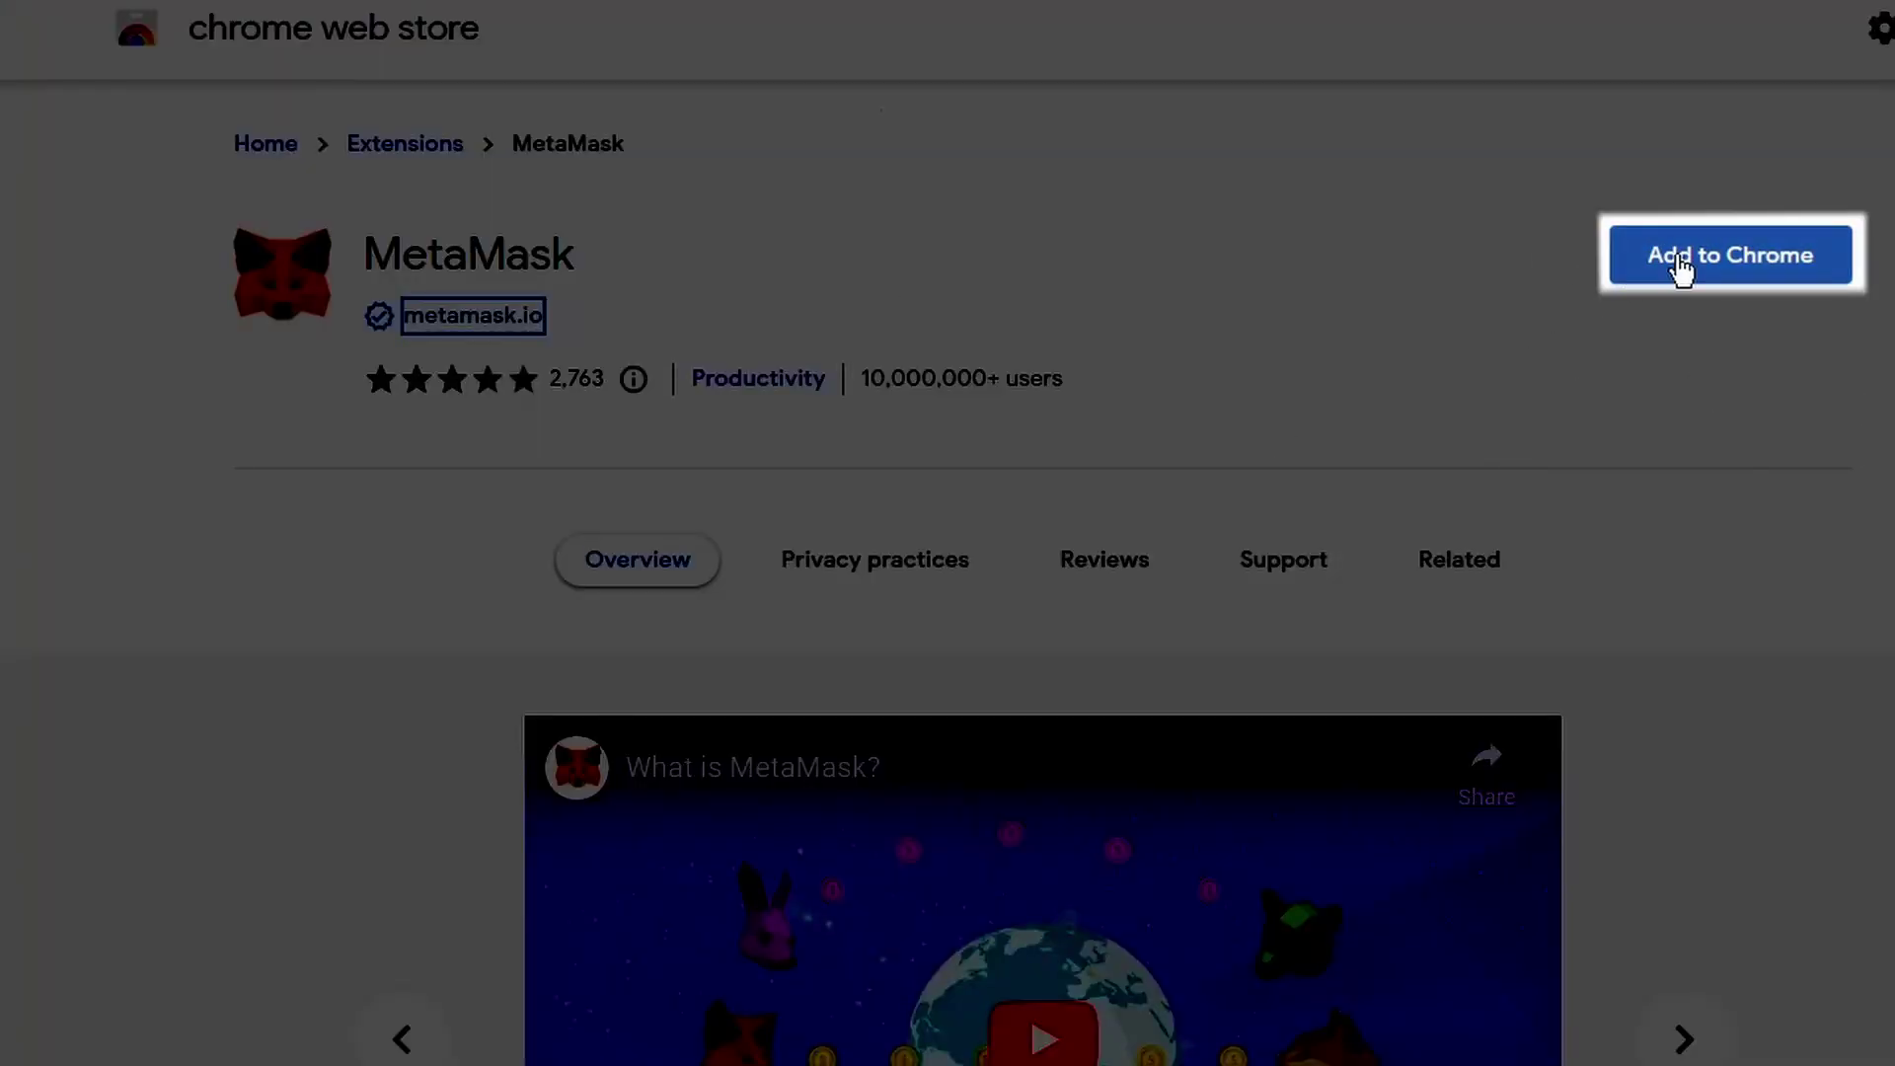
left_click(1679, 269)
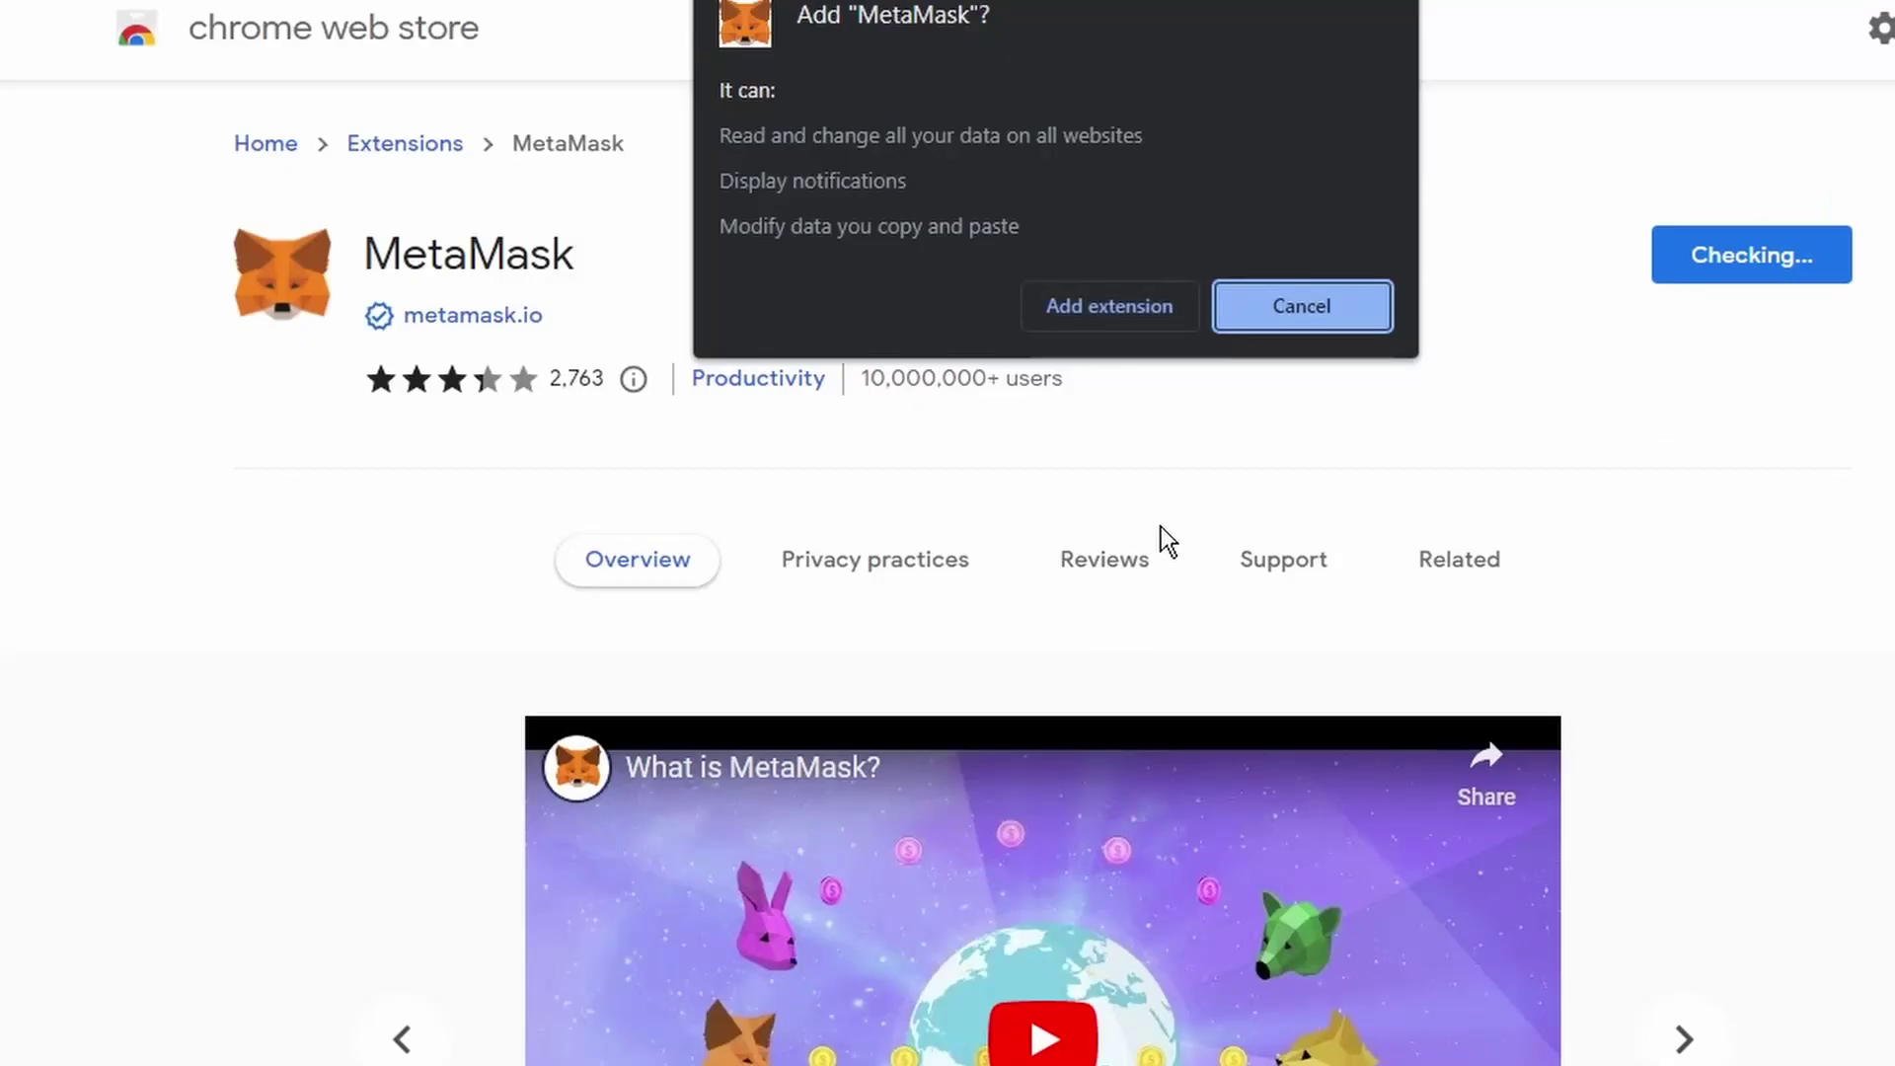
left_click(1130, 310)
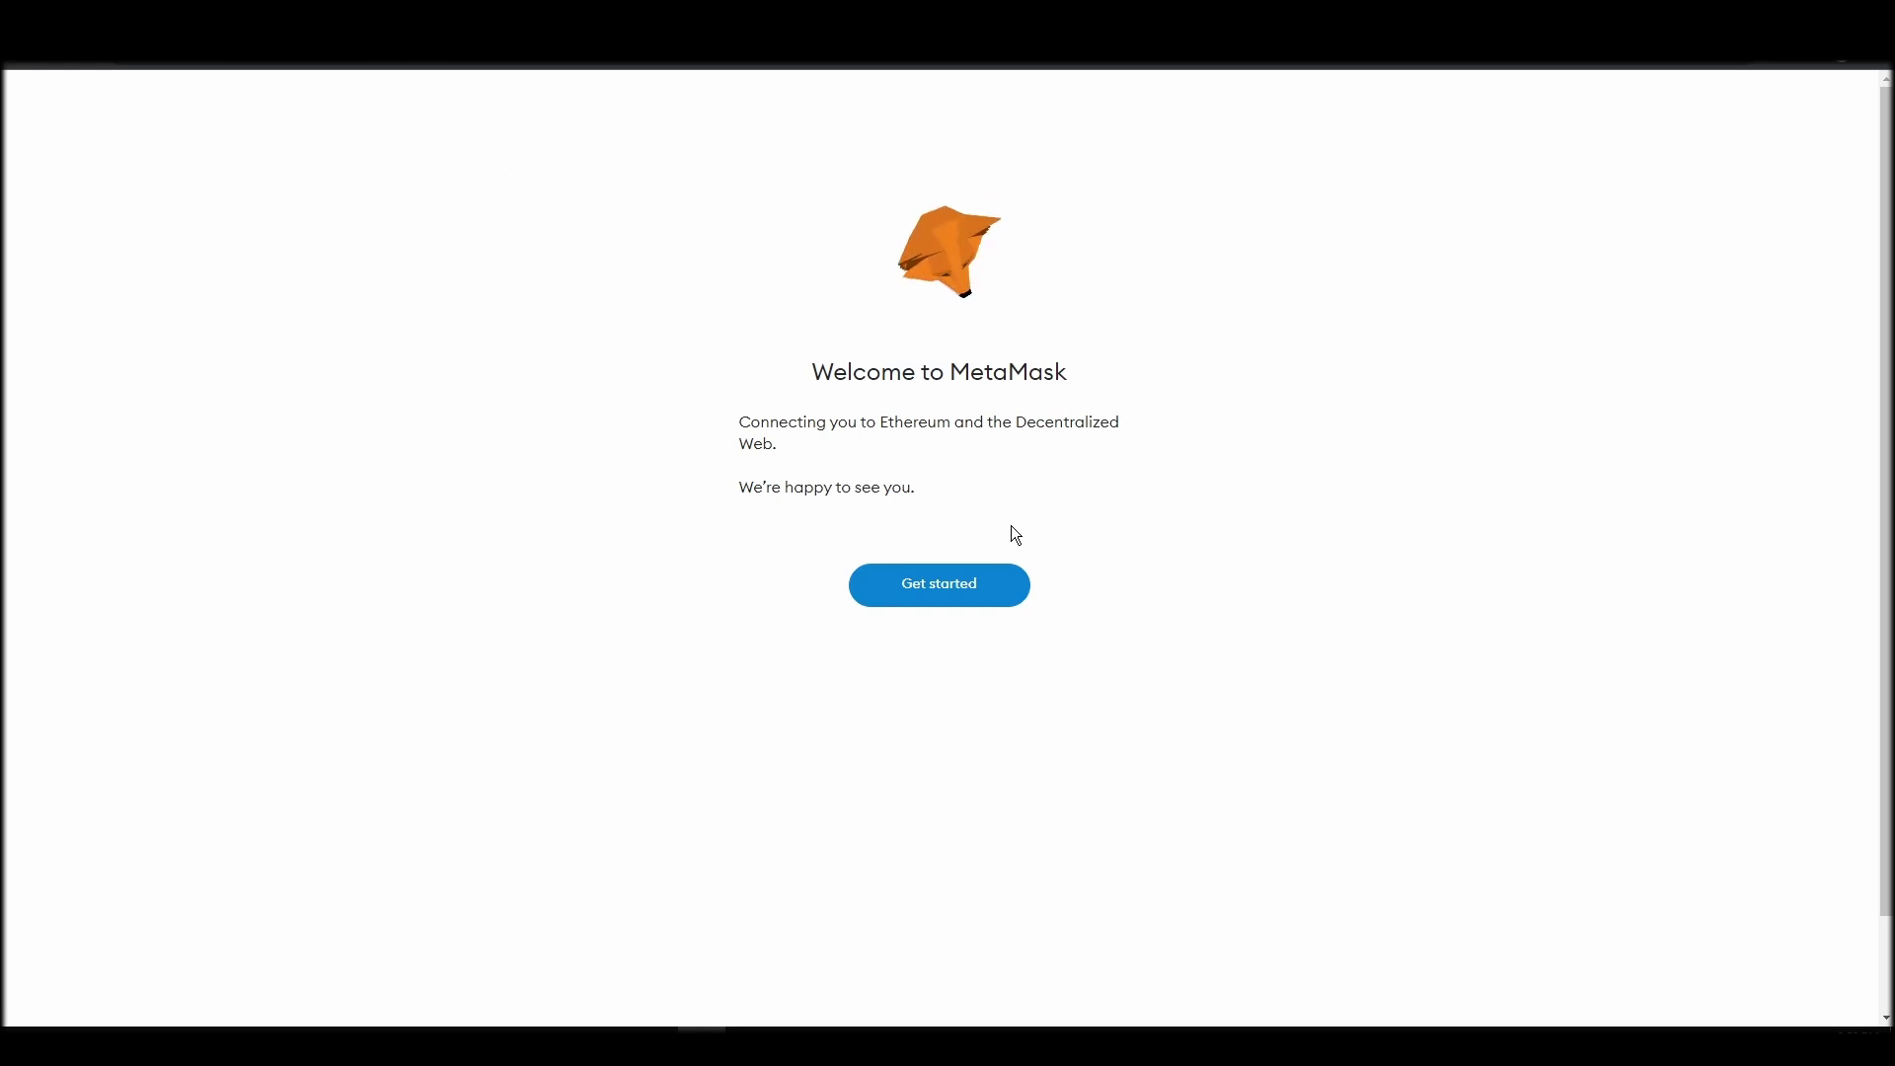
Begin MetaMask setup, choose Create a wallet, enter and confirm a password, and accept the terms
left_click(897, 583)
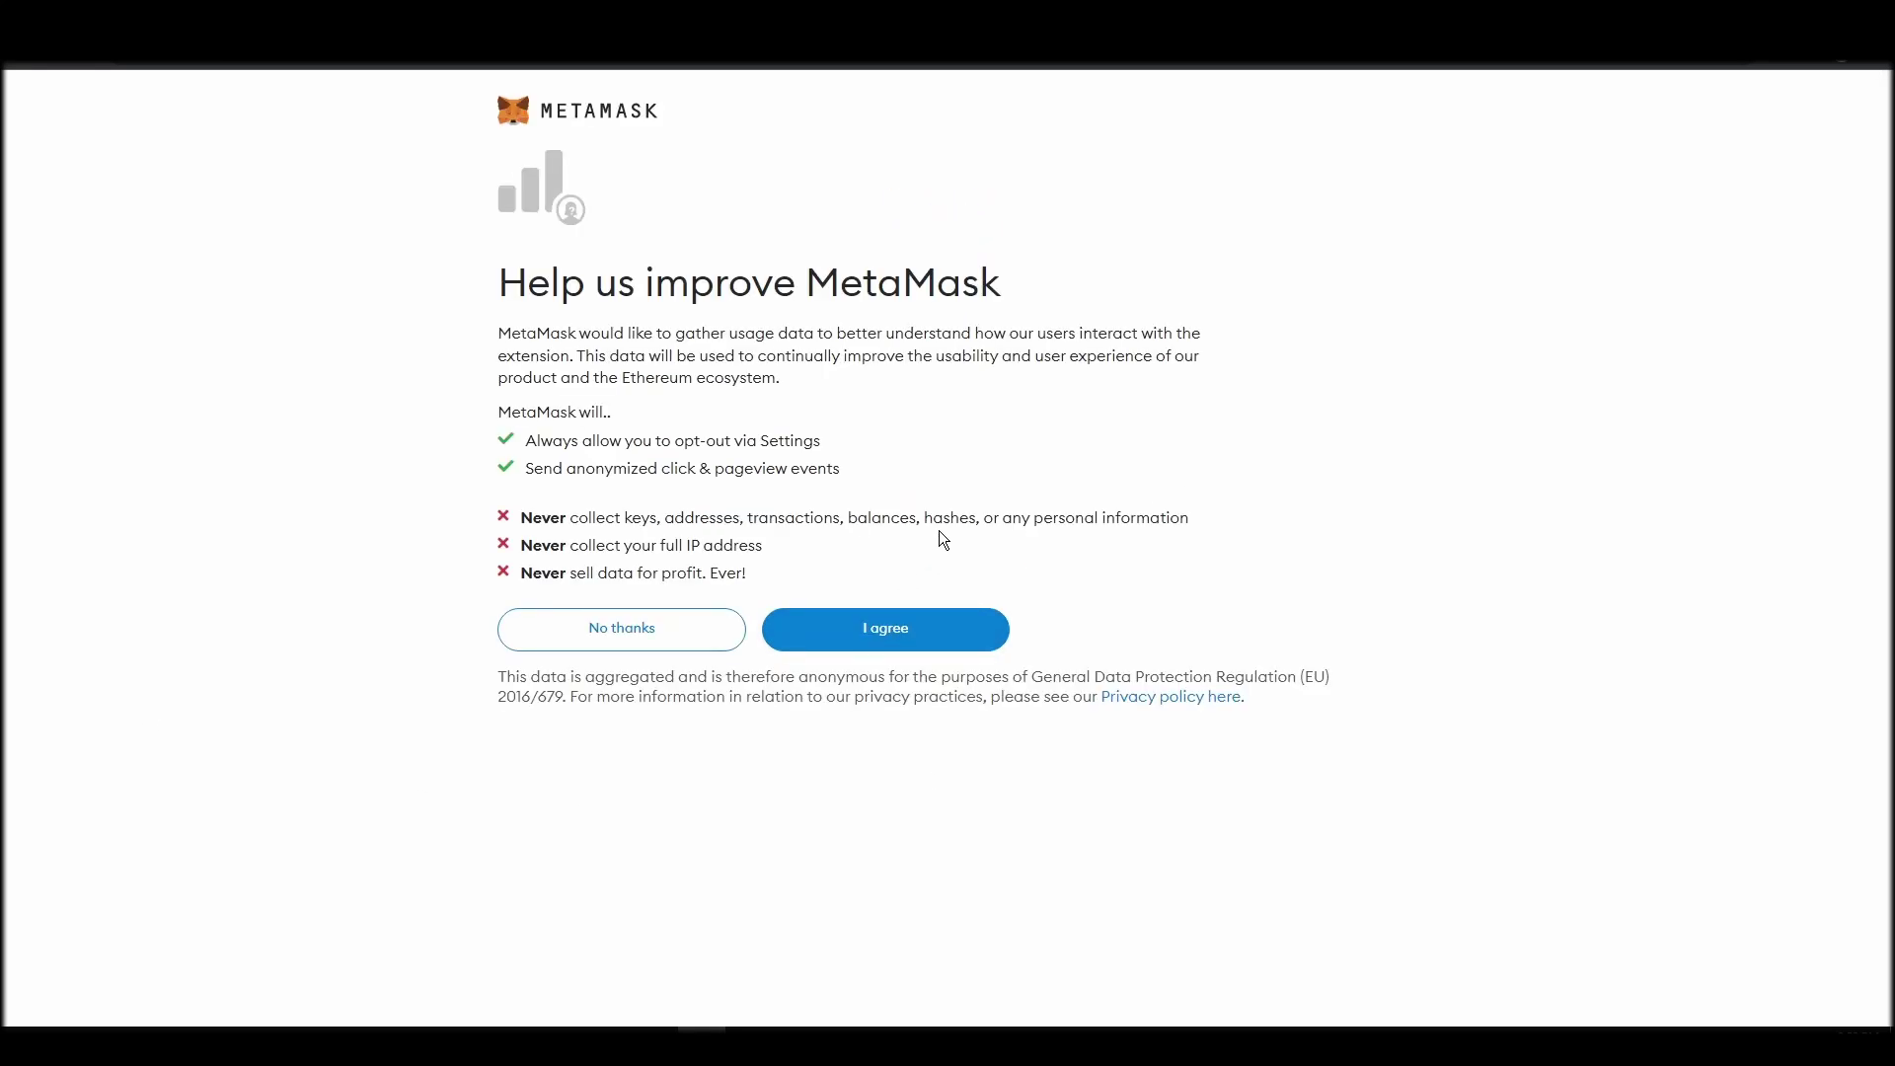
left_click(683, 621)
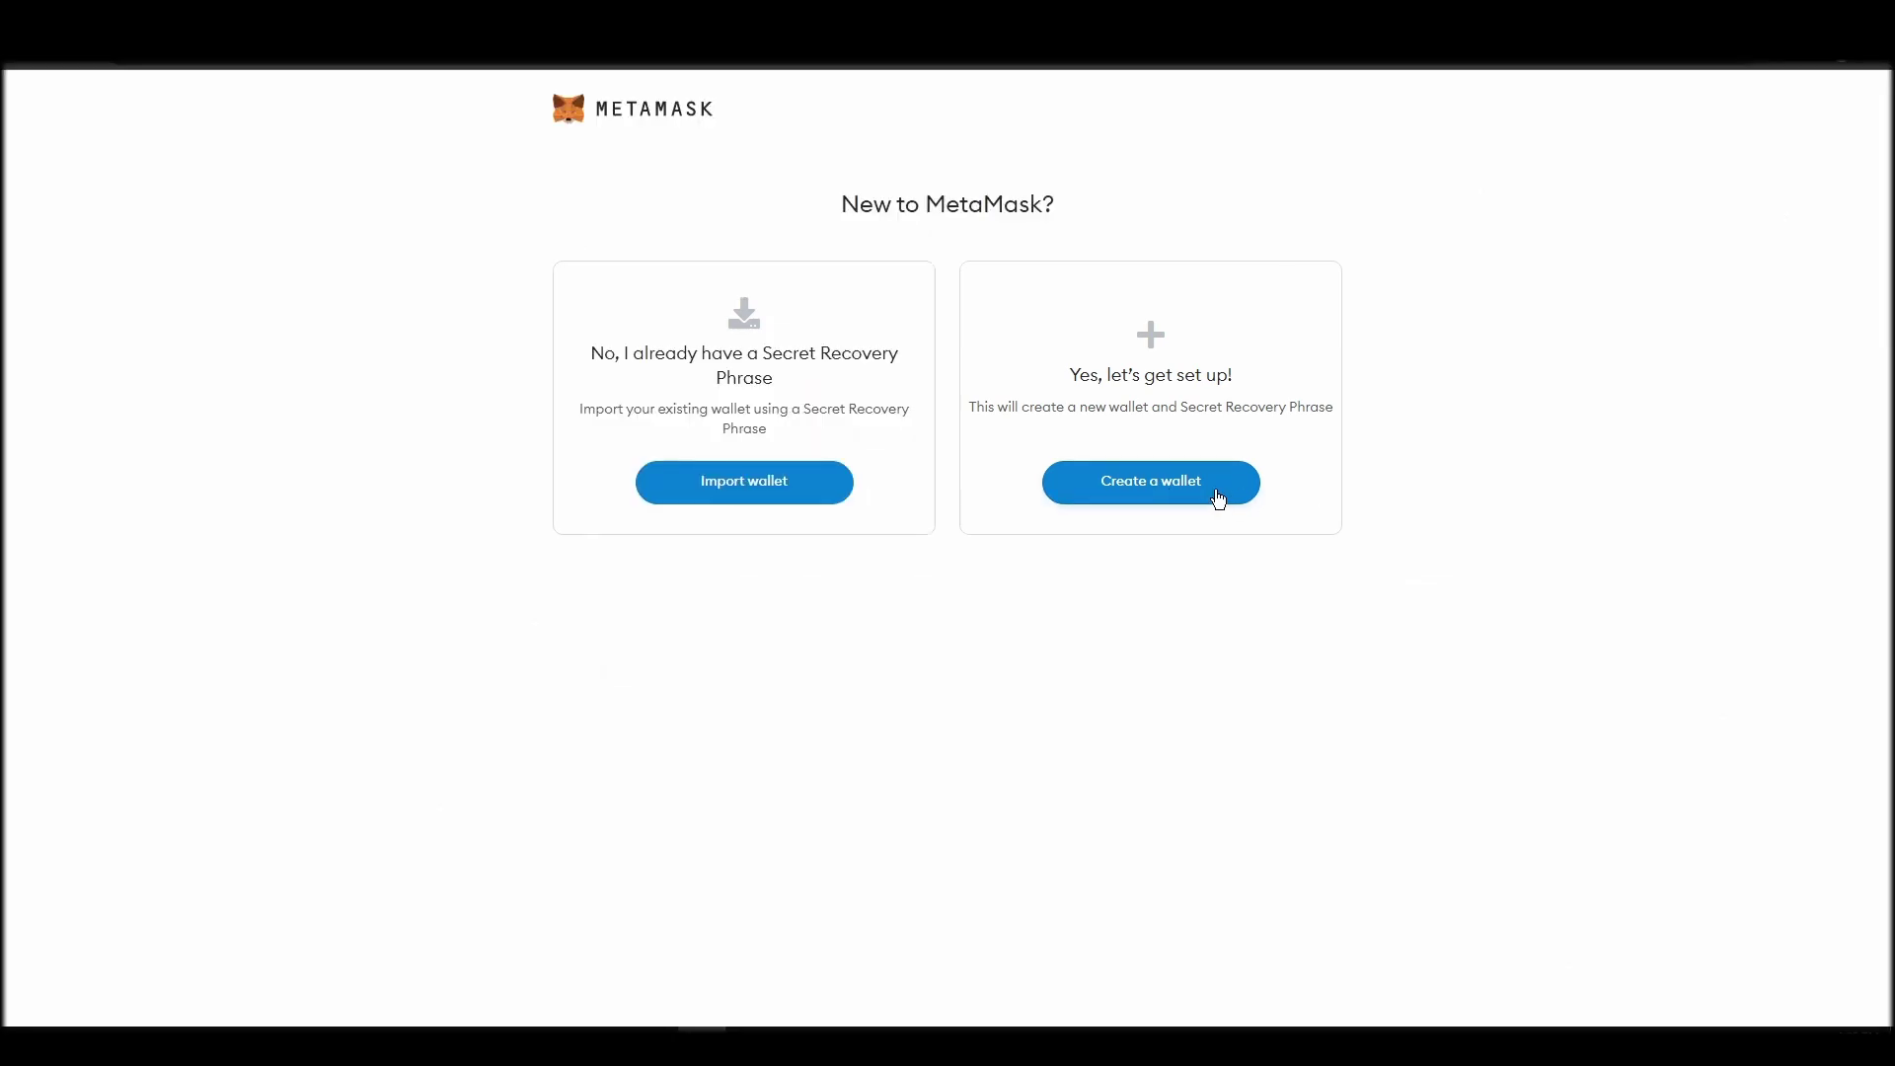
left_click(1217, 494)
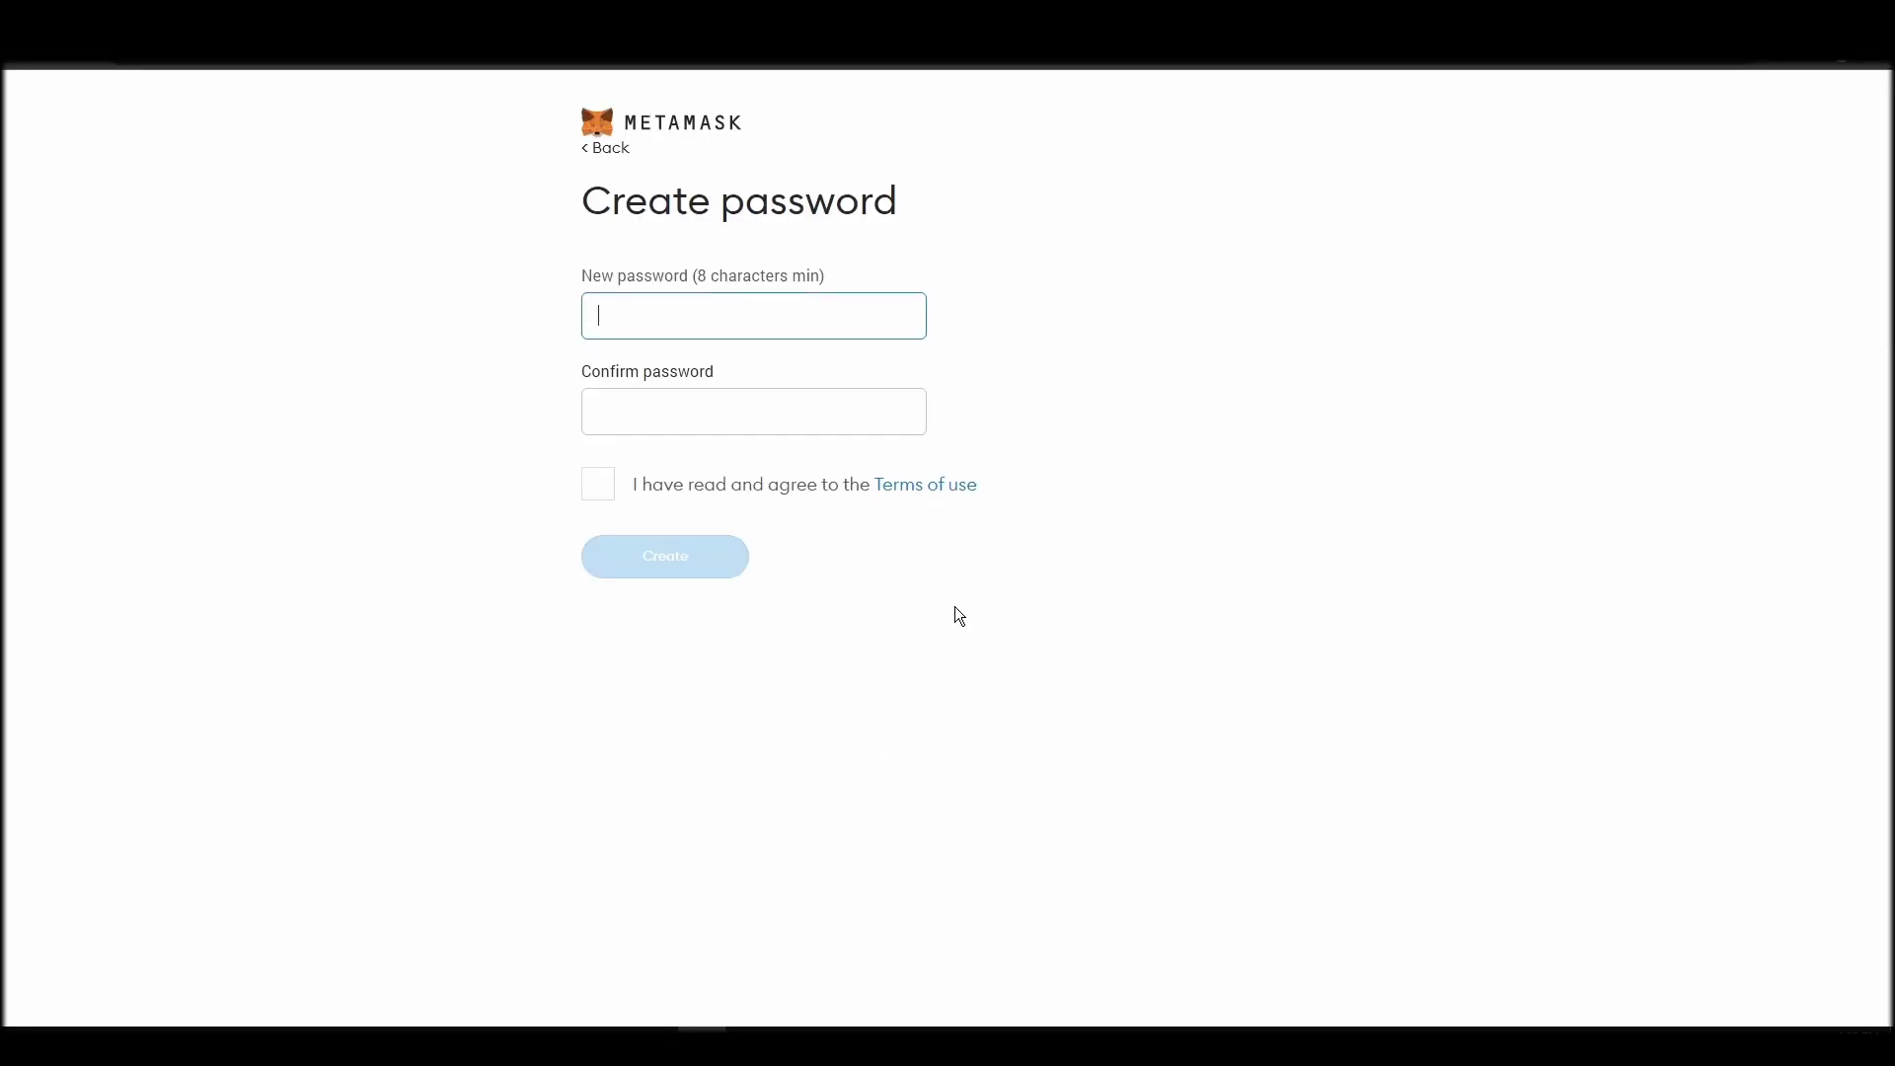
type("aaaaaaaaa")
key("Tab")
type("aaaaaaaaa")
left_click(605, 488)
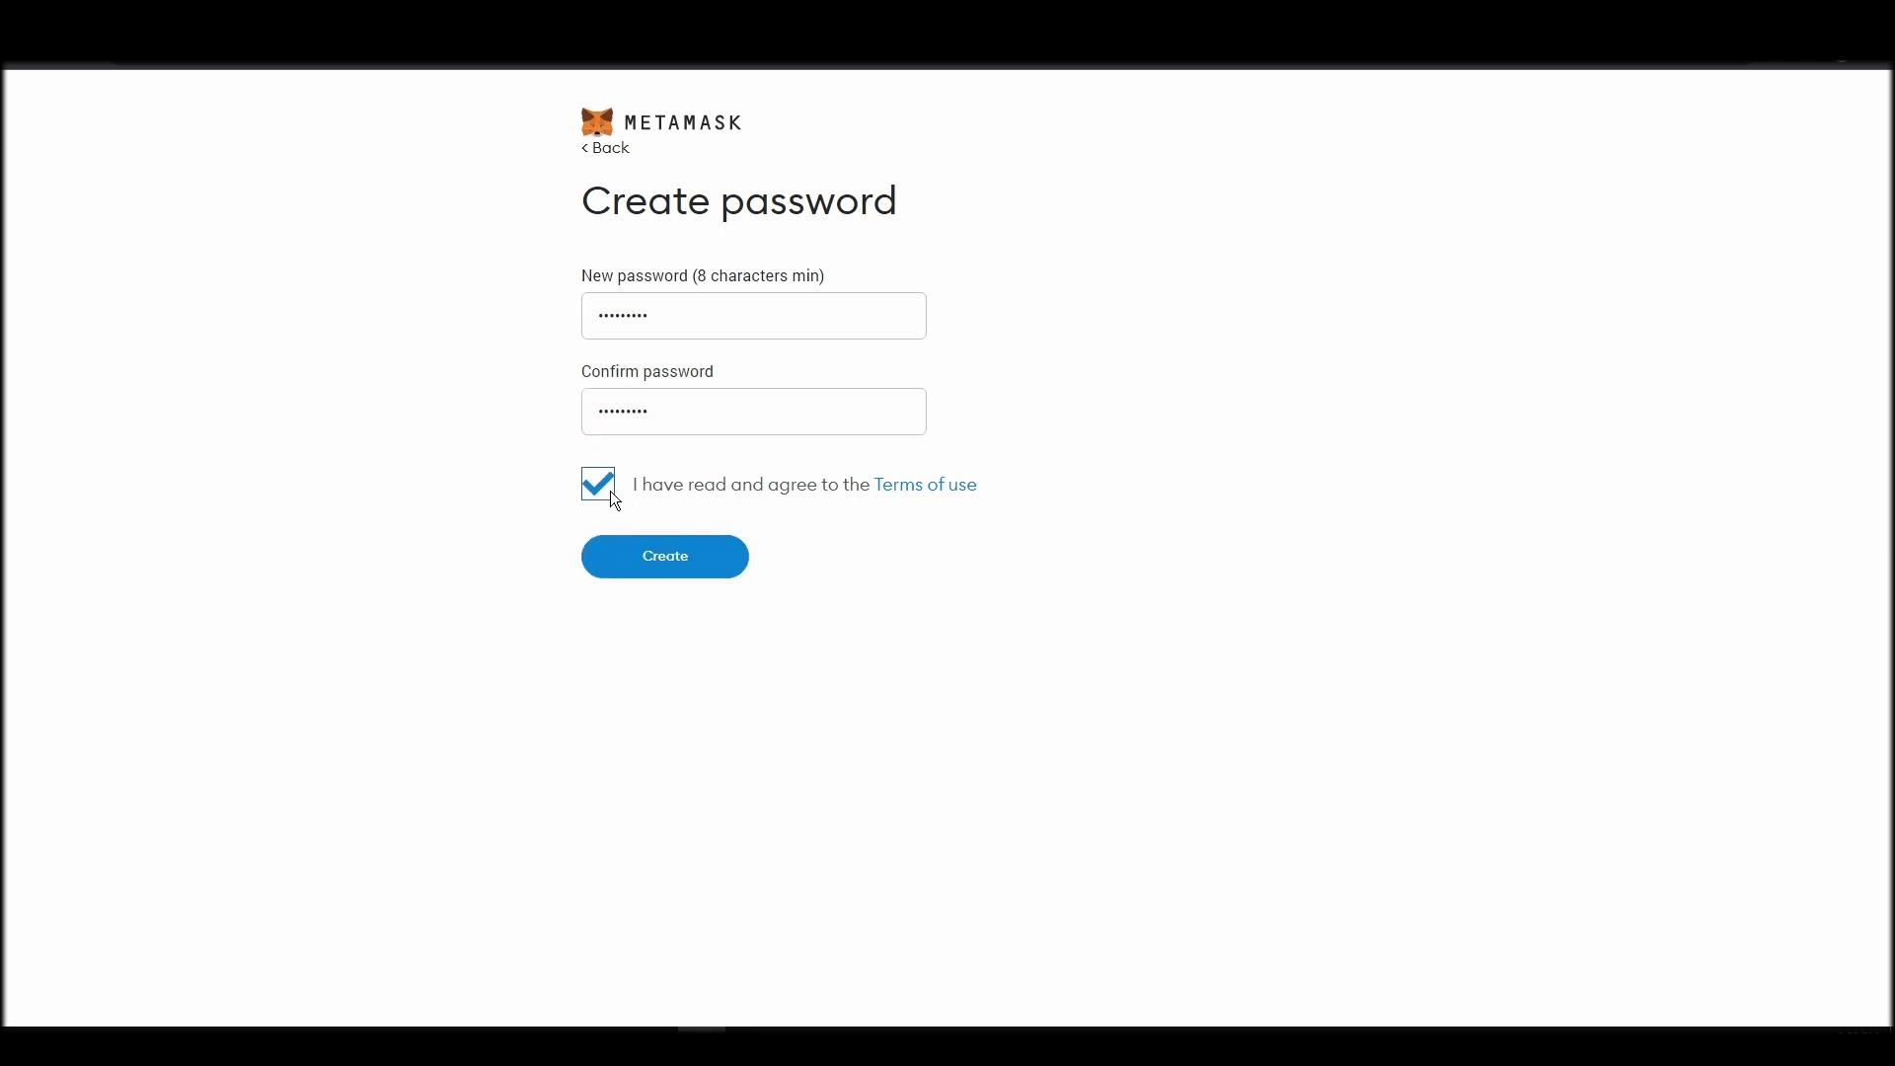
Create the wallet, continue past the security video, and reveal the secret recovery phrase
left_click(718, 558)
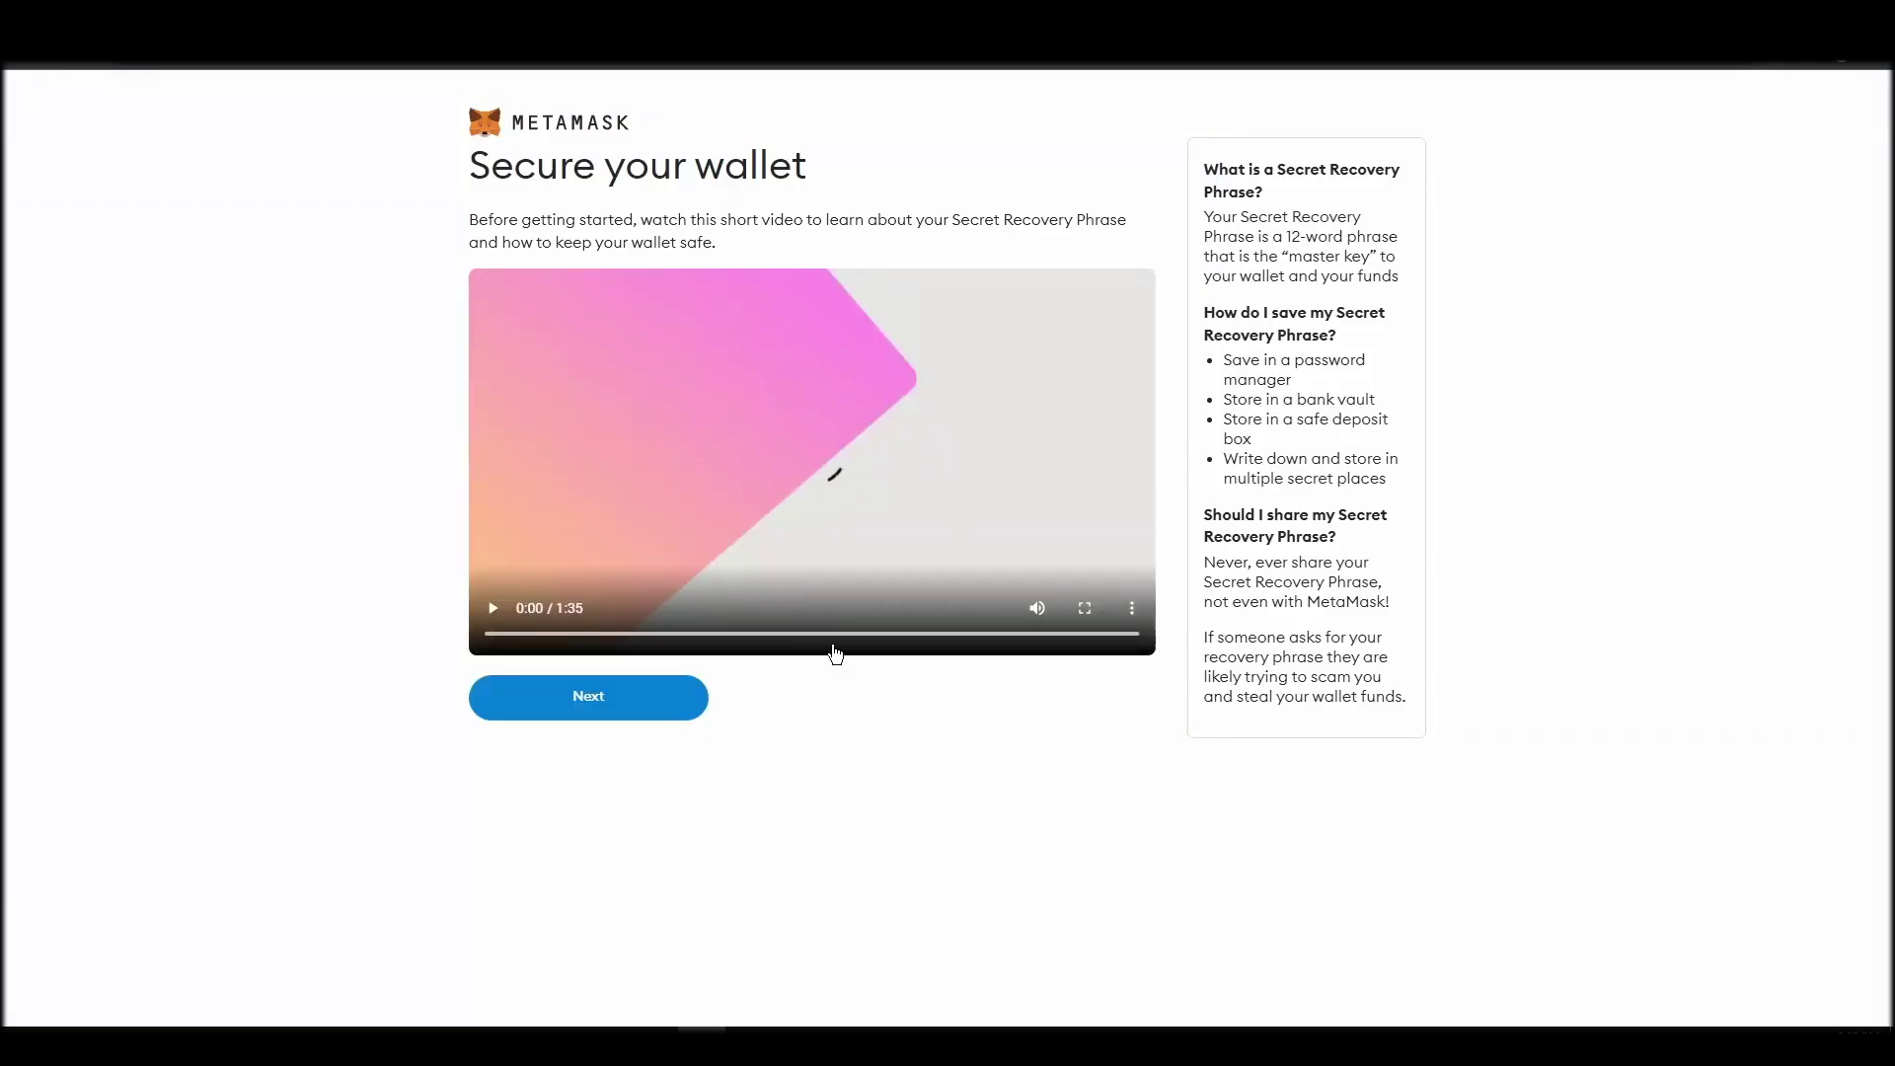
left_click(665, 713)
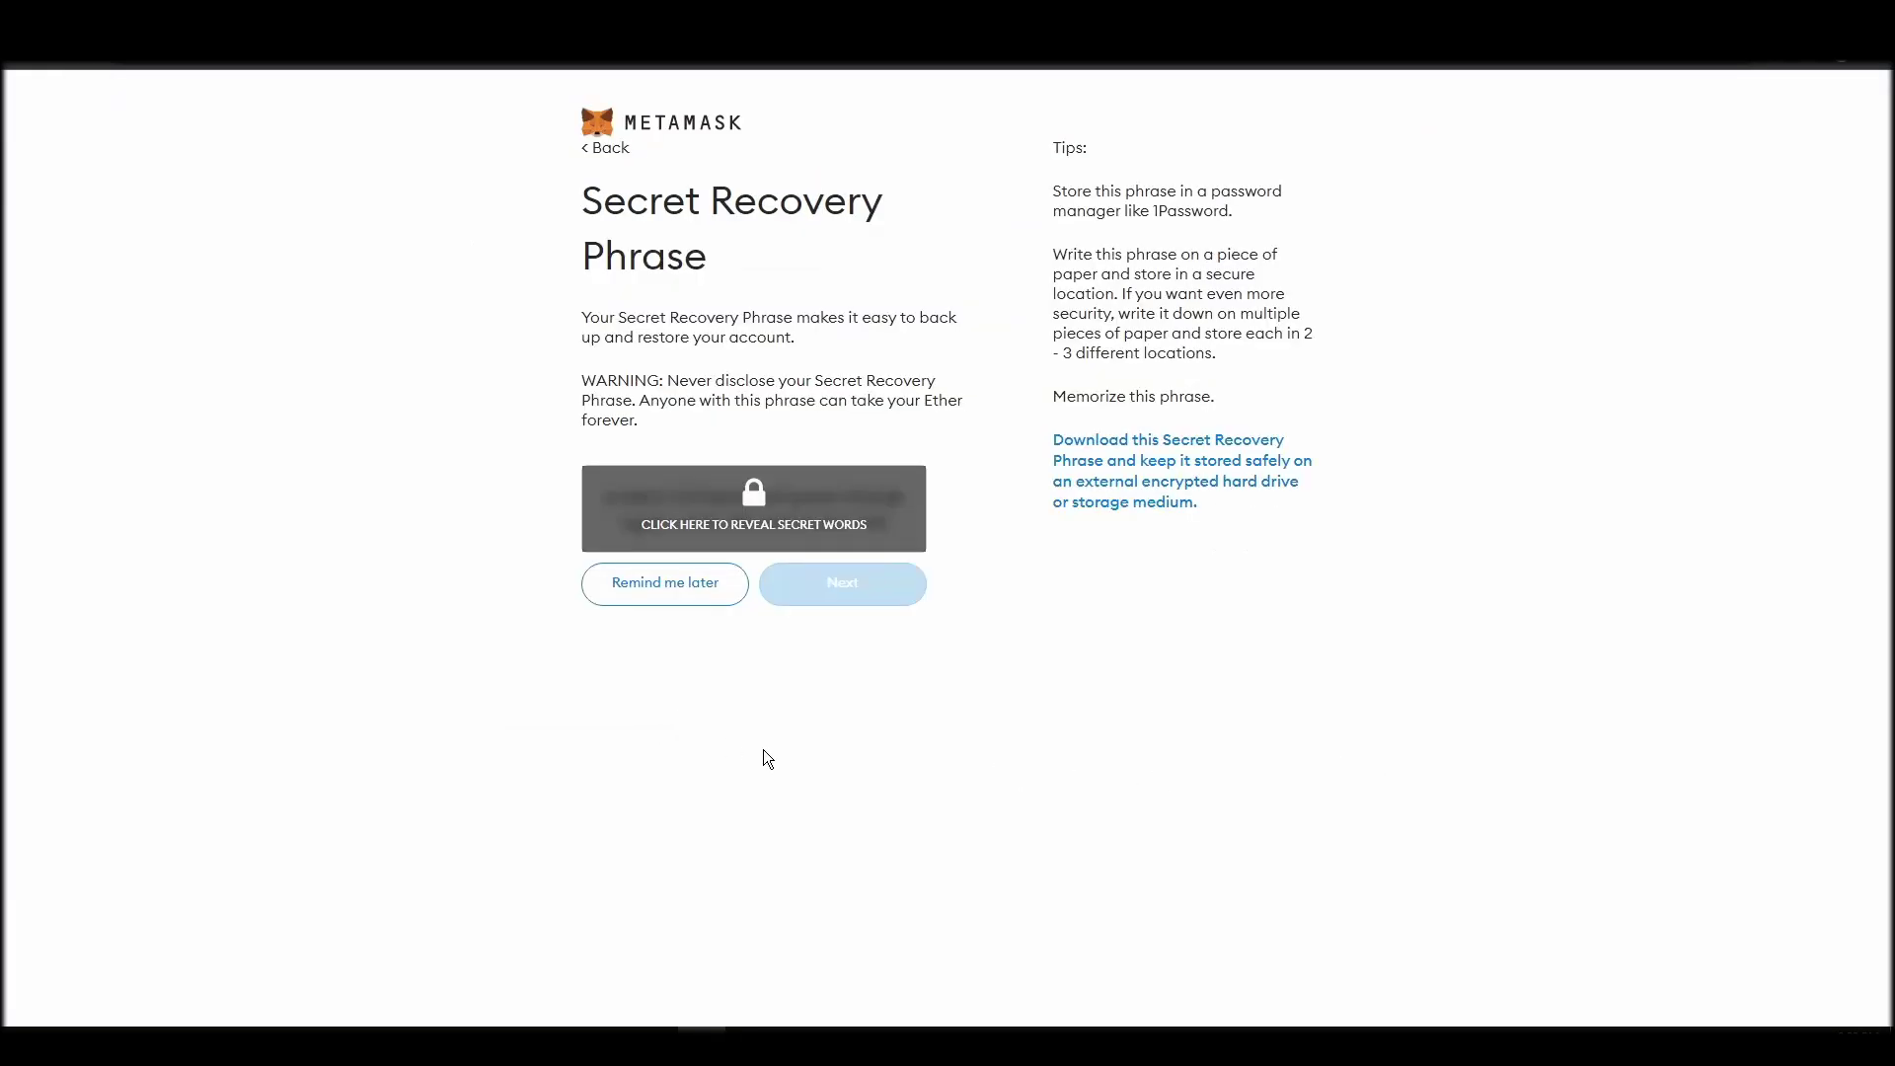
left_click(796, 516)
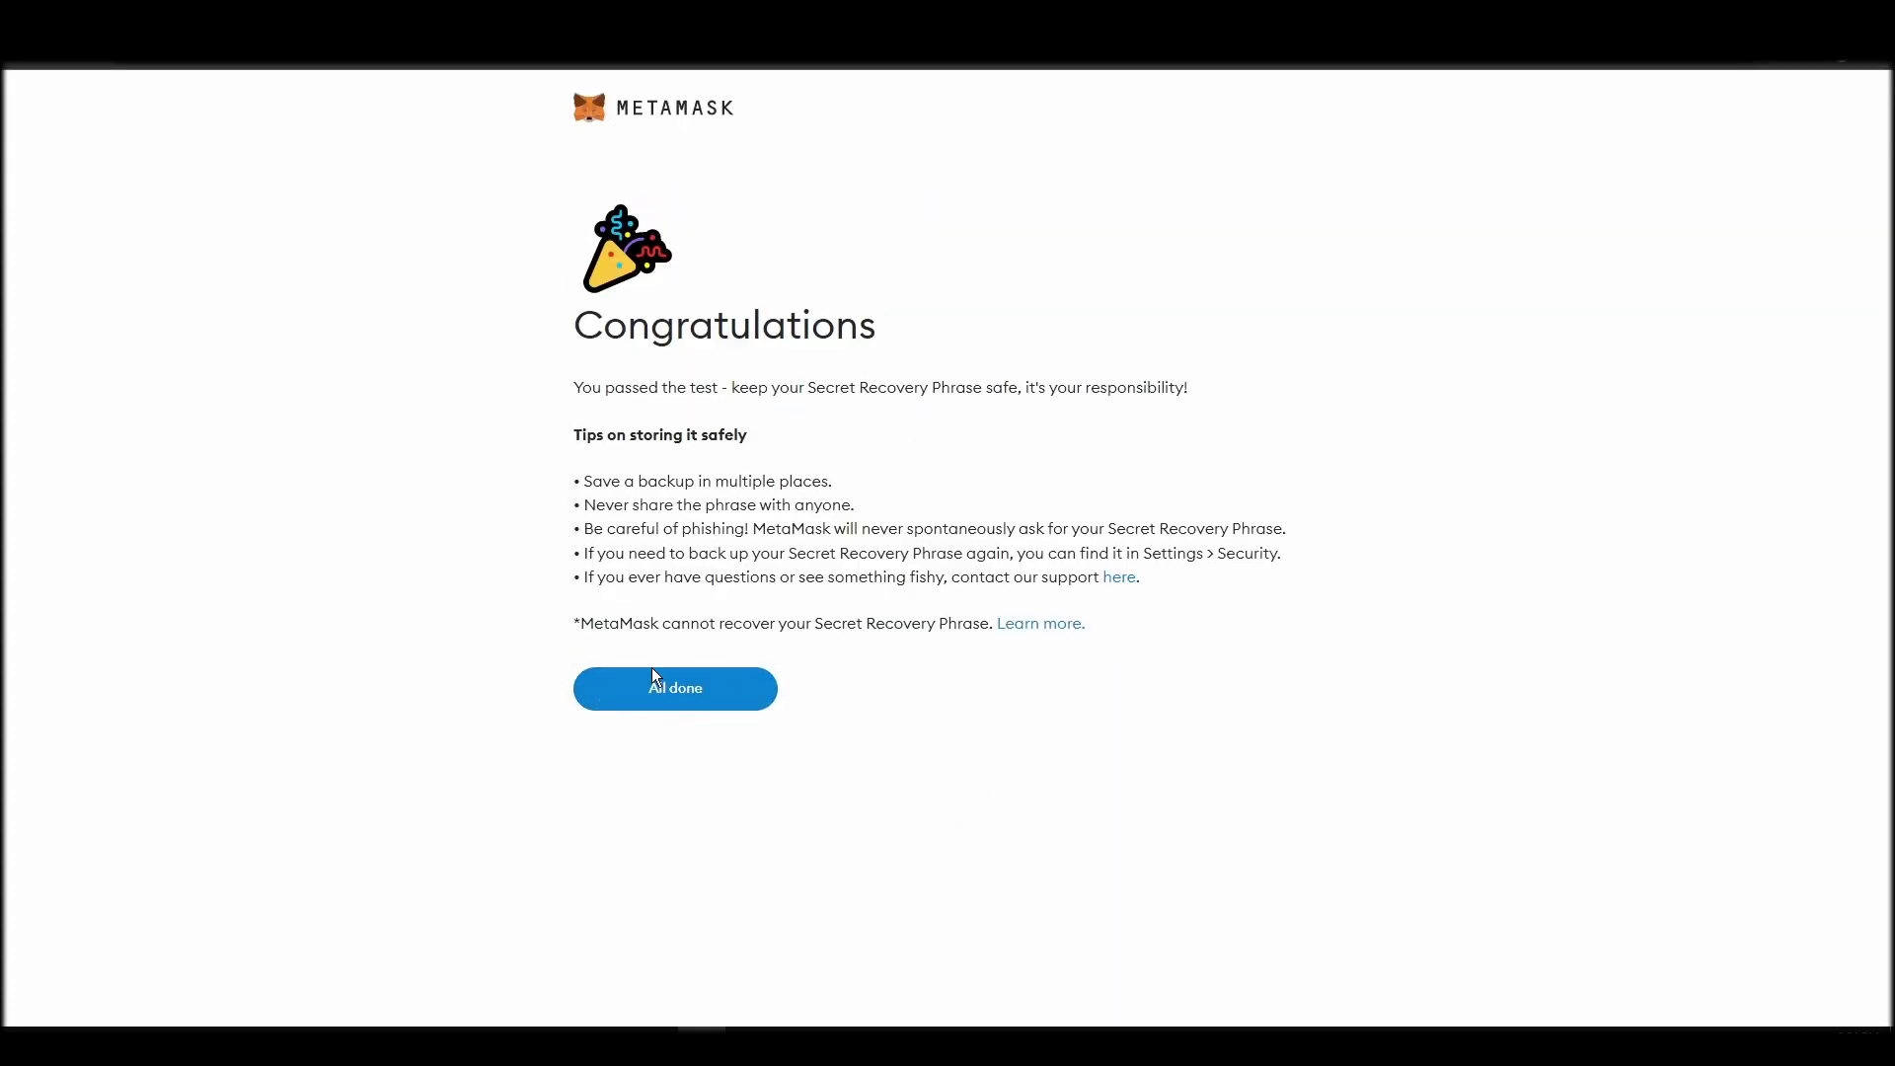
Finish on the Congratulations page with All done to reach Account 1's wallet home
left_click(706, 703)
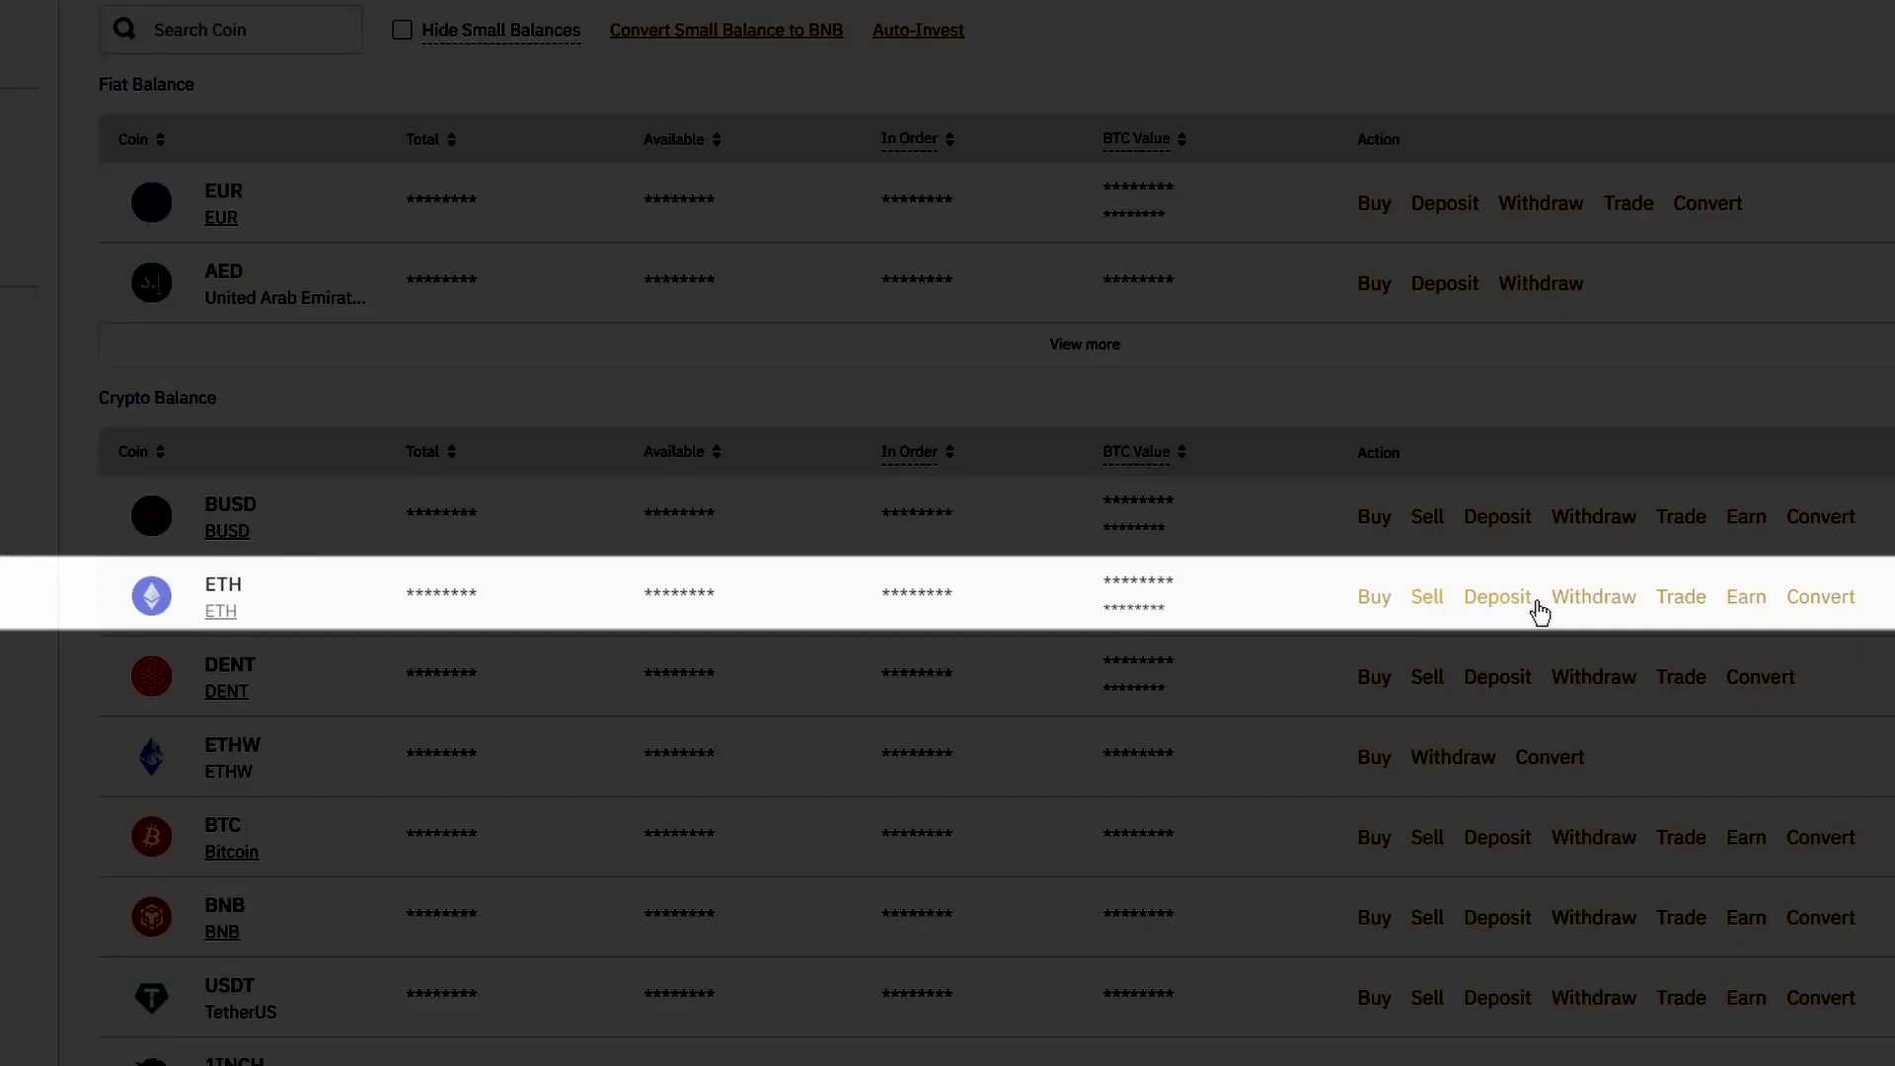
Start an ETH withdrawal and paste the new MetaMask wallet address as the destination
left_click(1604, 609)
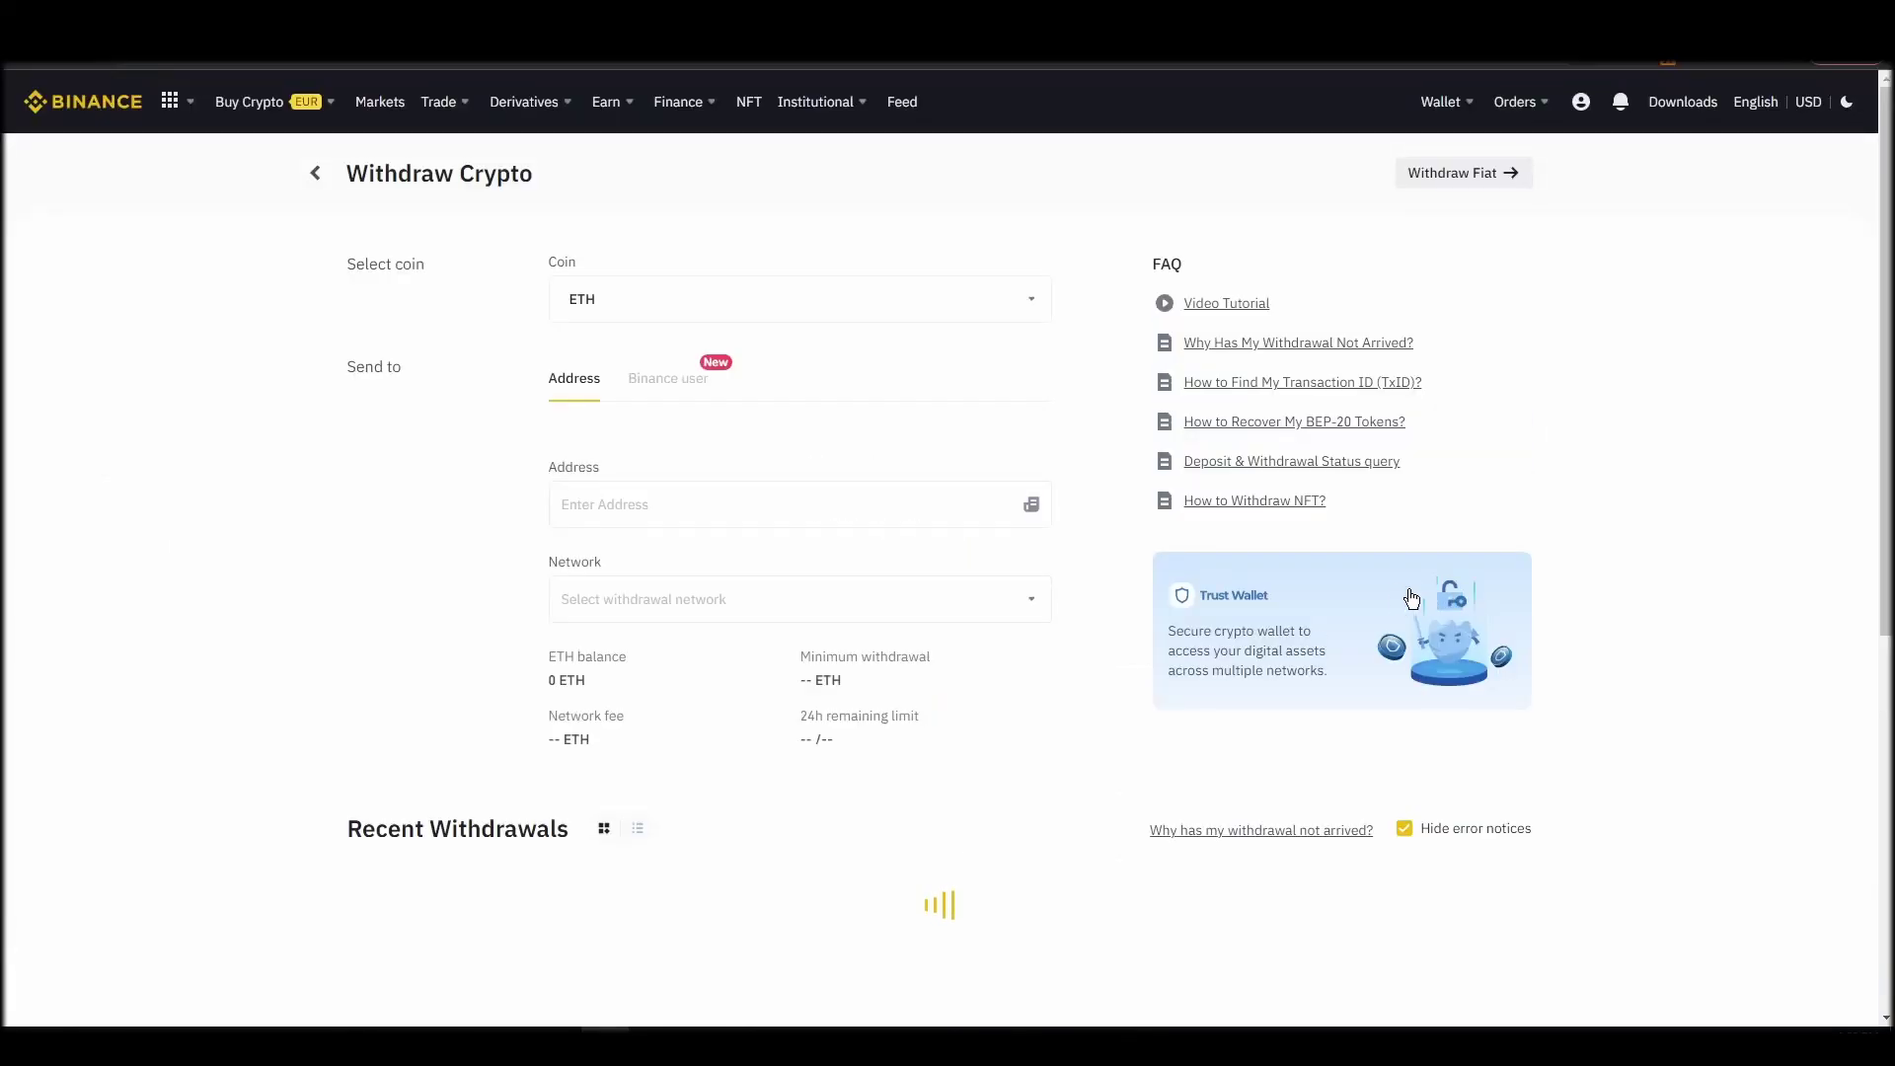
left_click(1014, 663)
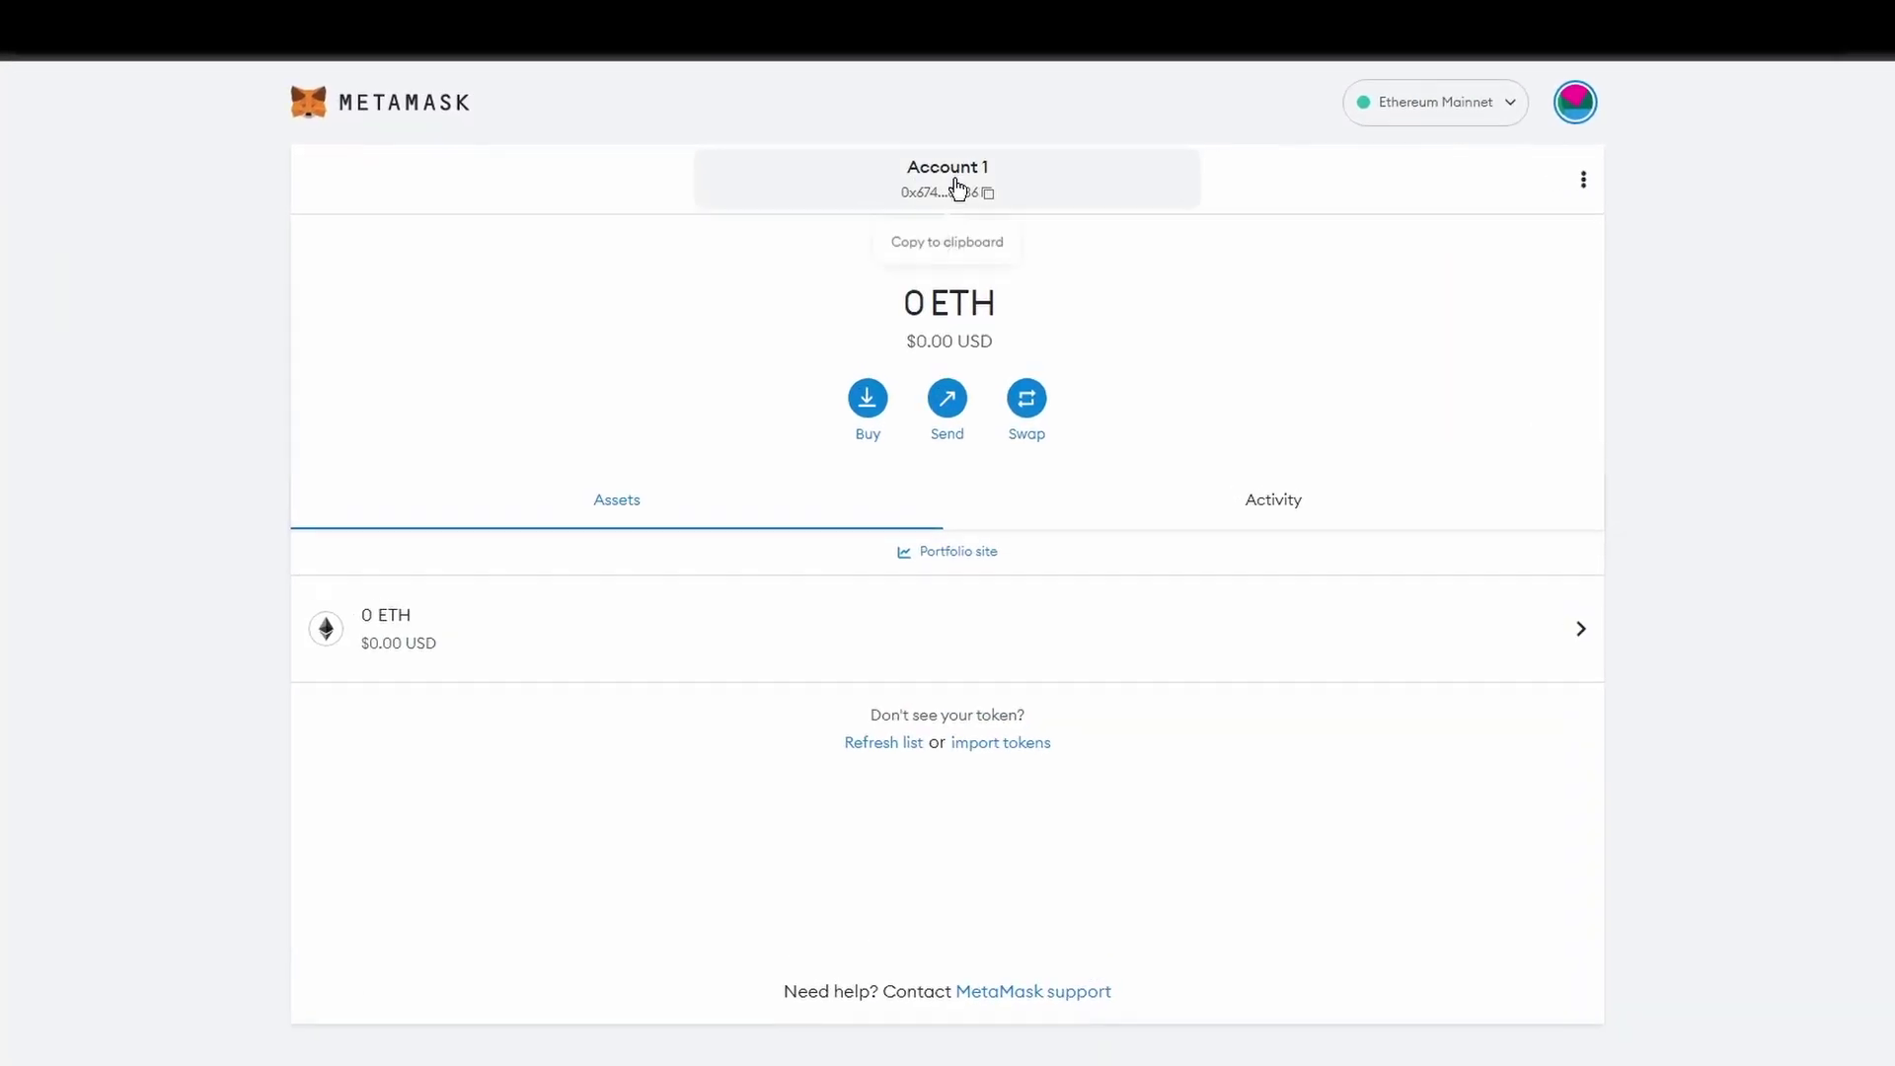
left_click(982, 179)
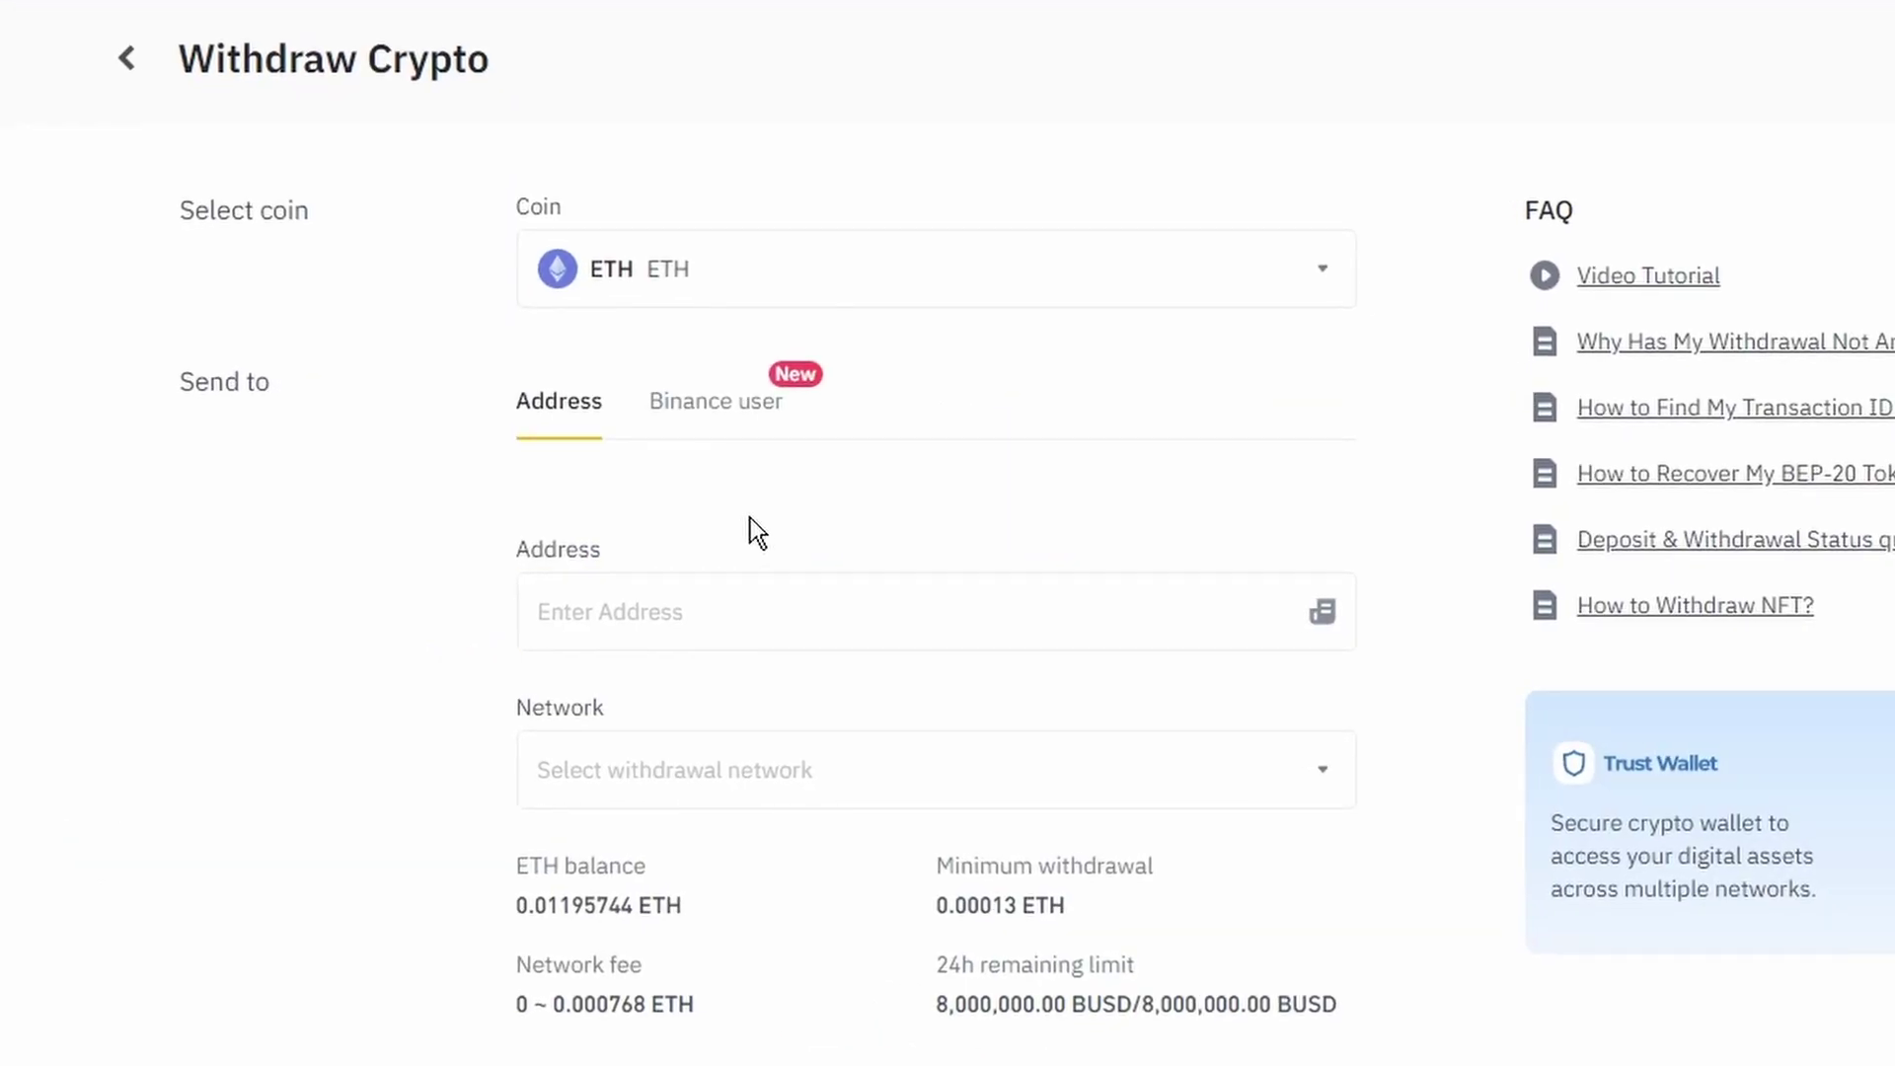
left_click(764, 590)
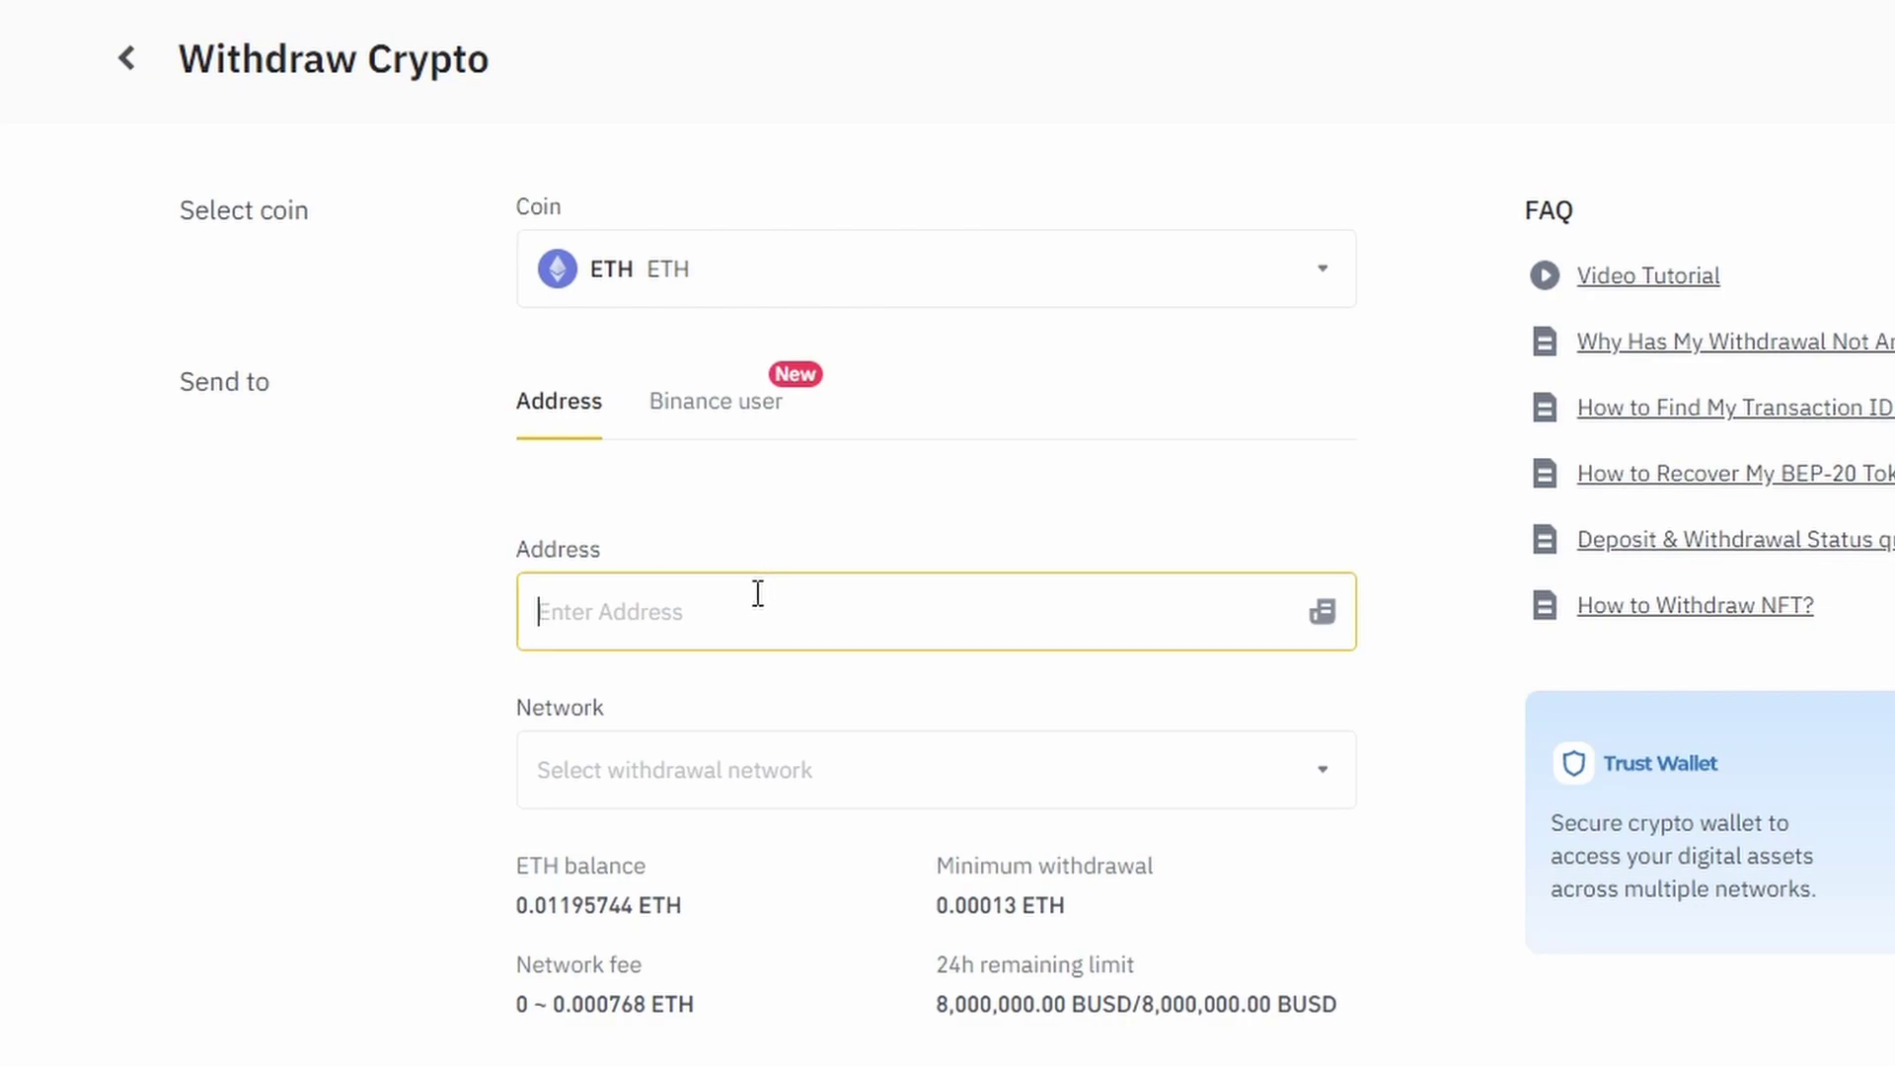
right_click(750, 593)
left_click(854, 846)
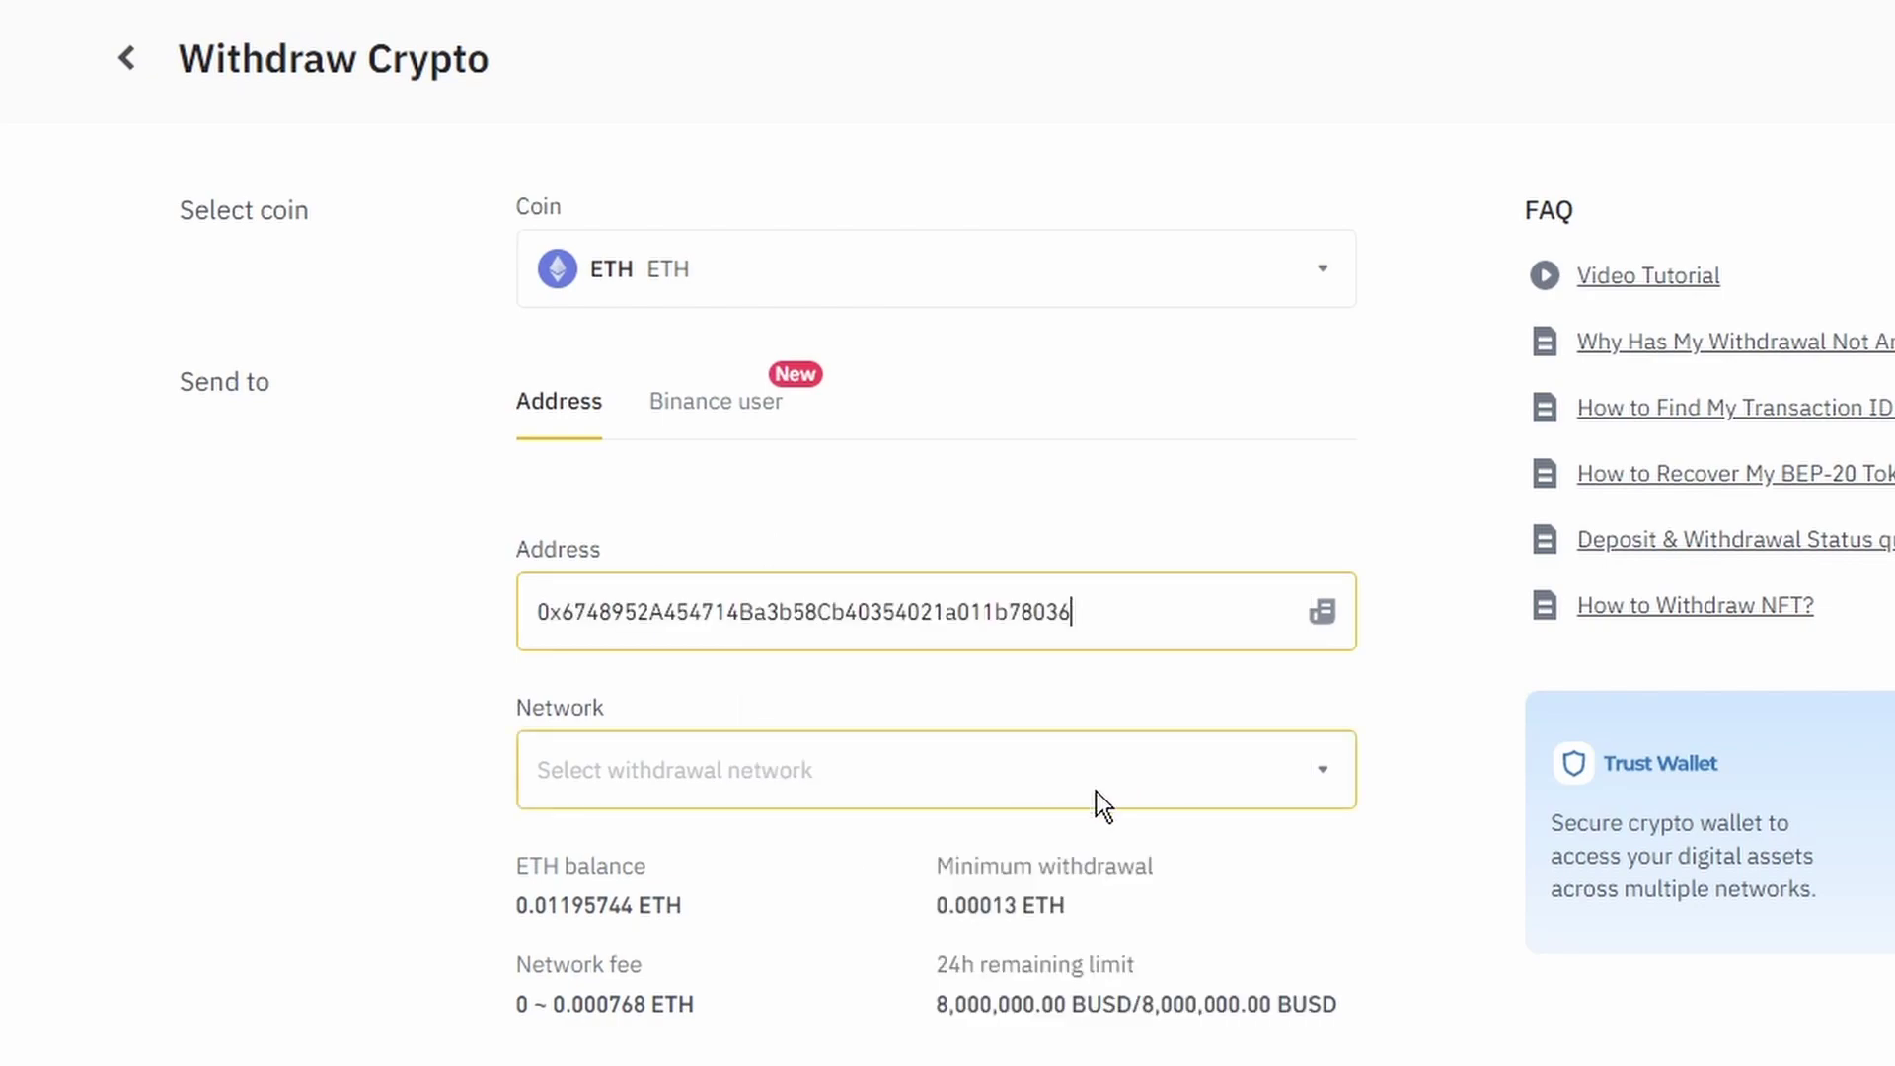
Choose the Ethereum (ERC20) network, withdraw the MAX 0.01195744 ETH, and confirm the request
left_click(956, 780)
left_click(1135, 698)
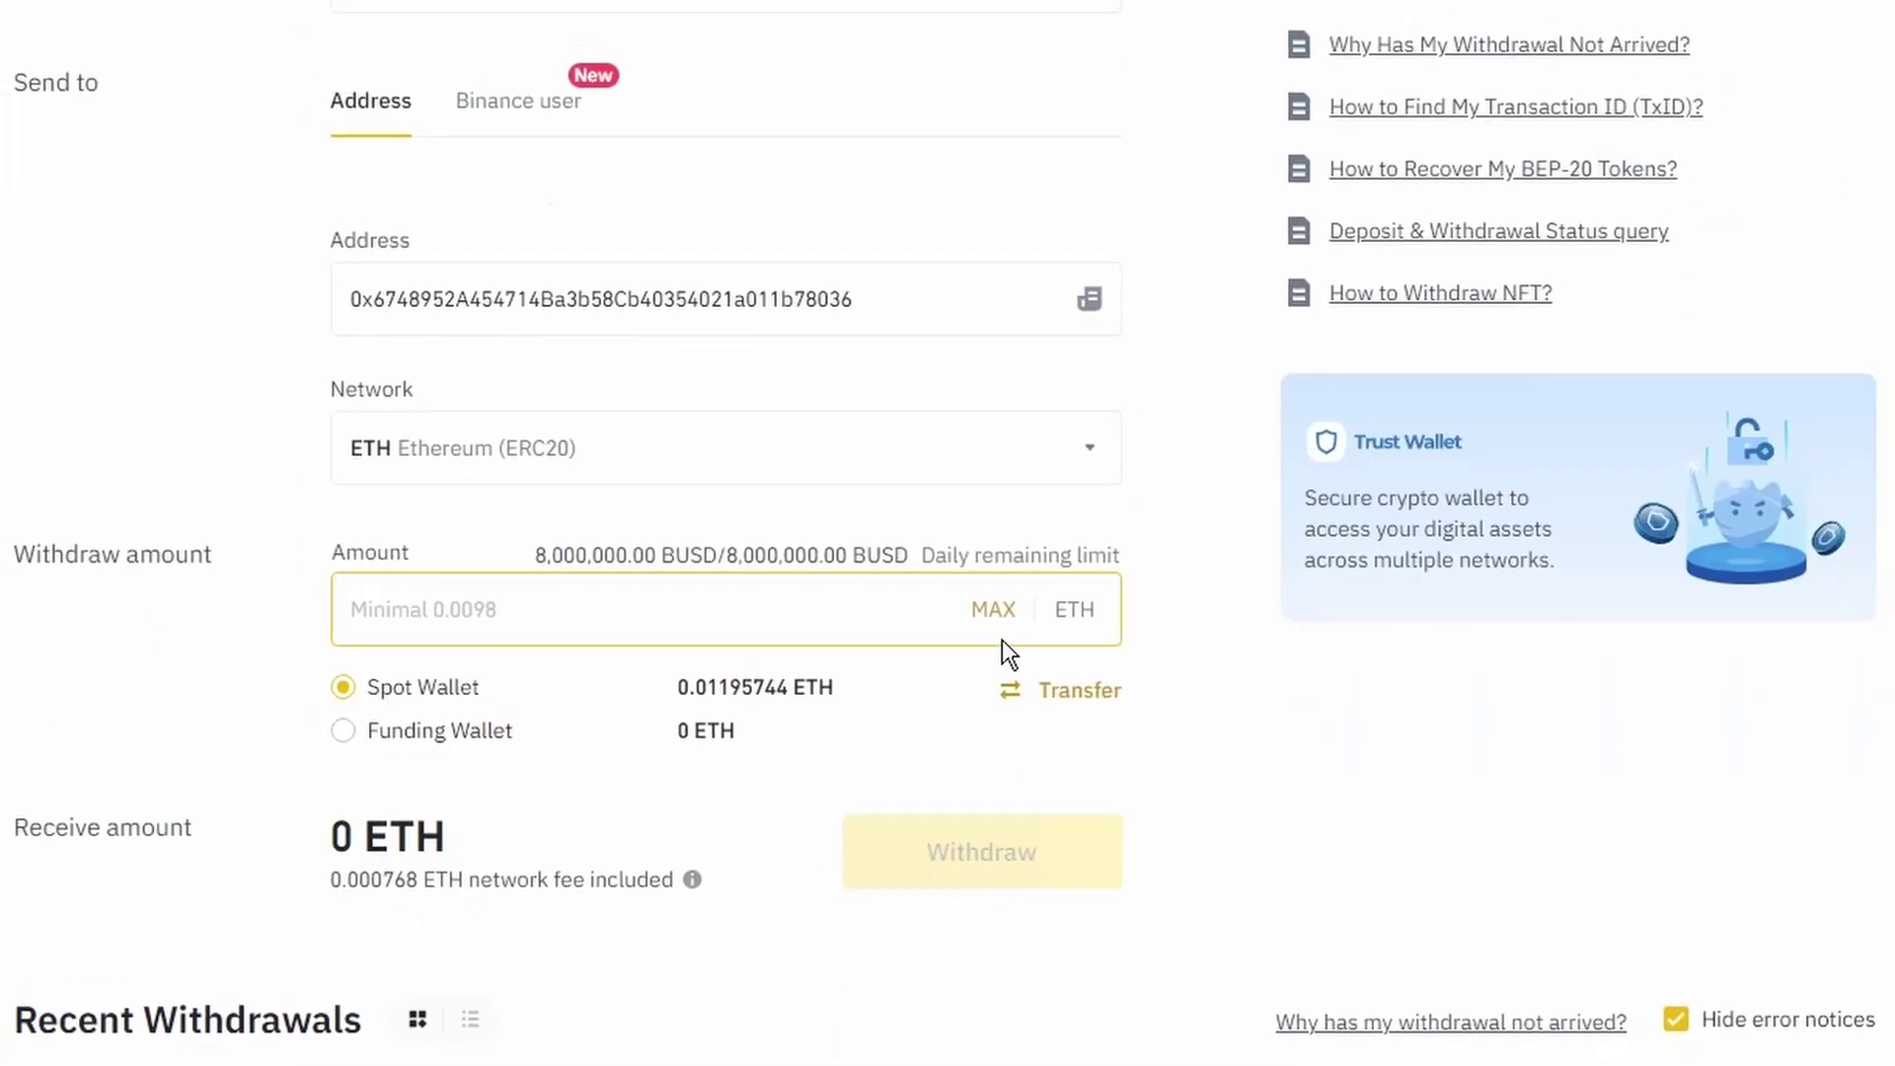
left_click_drag(1010, 626, 985, 628)
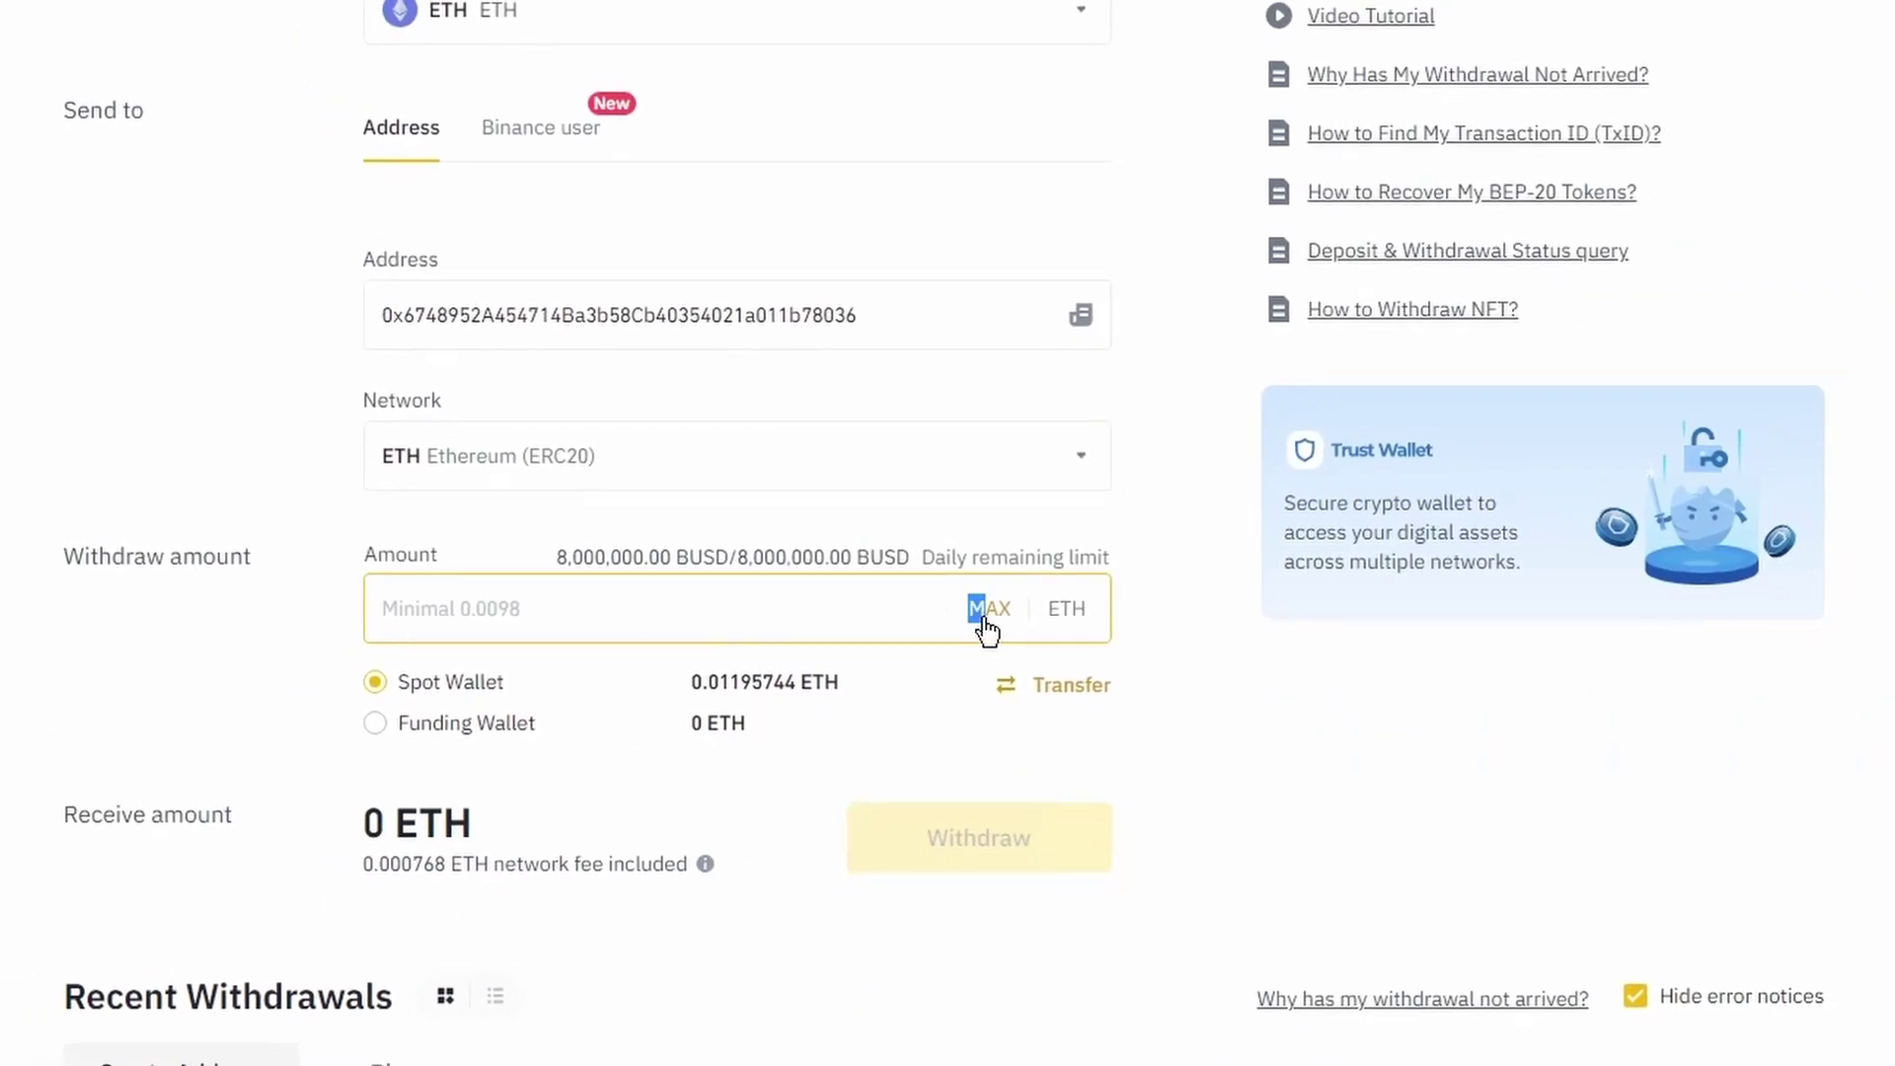
left_click(988, 627)
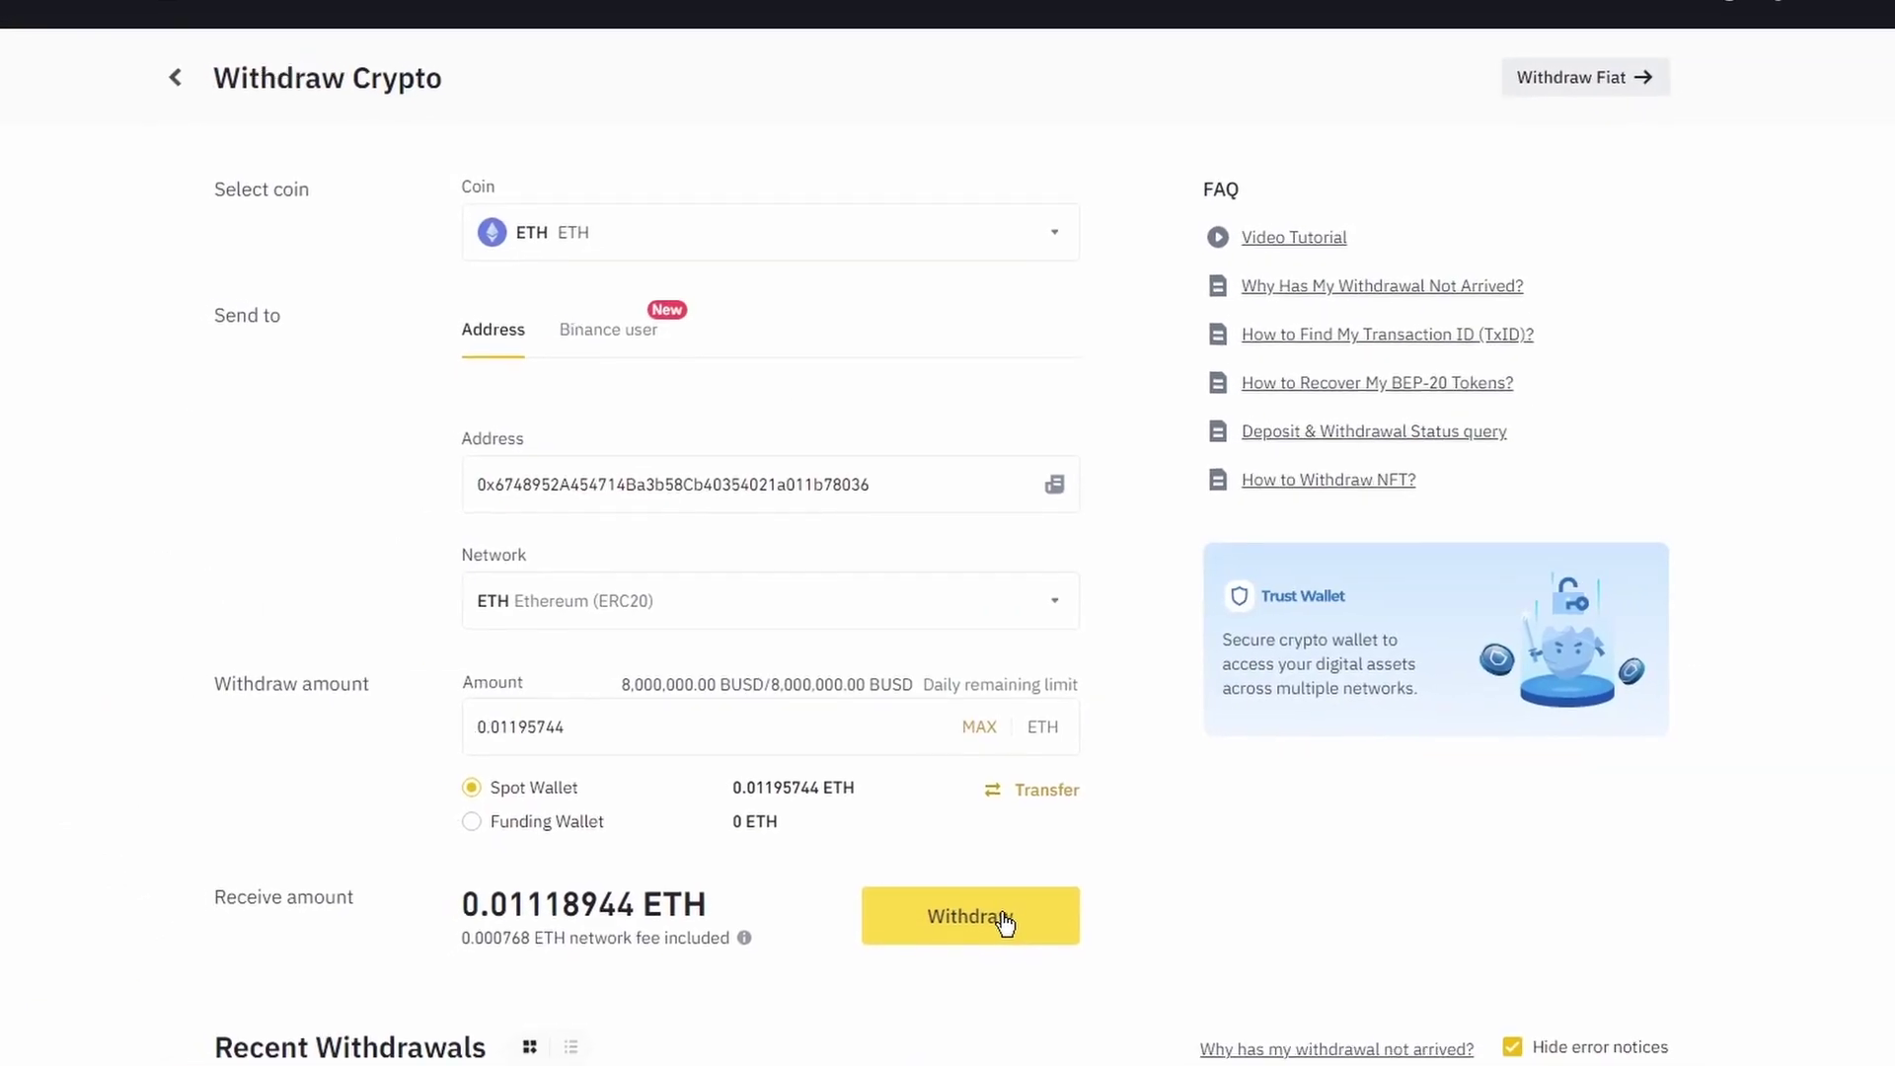
left_click(997, 918)
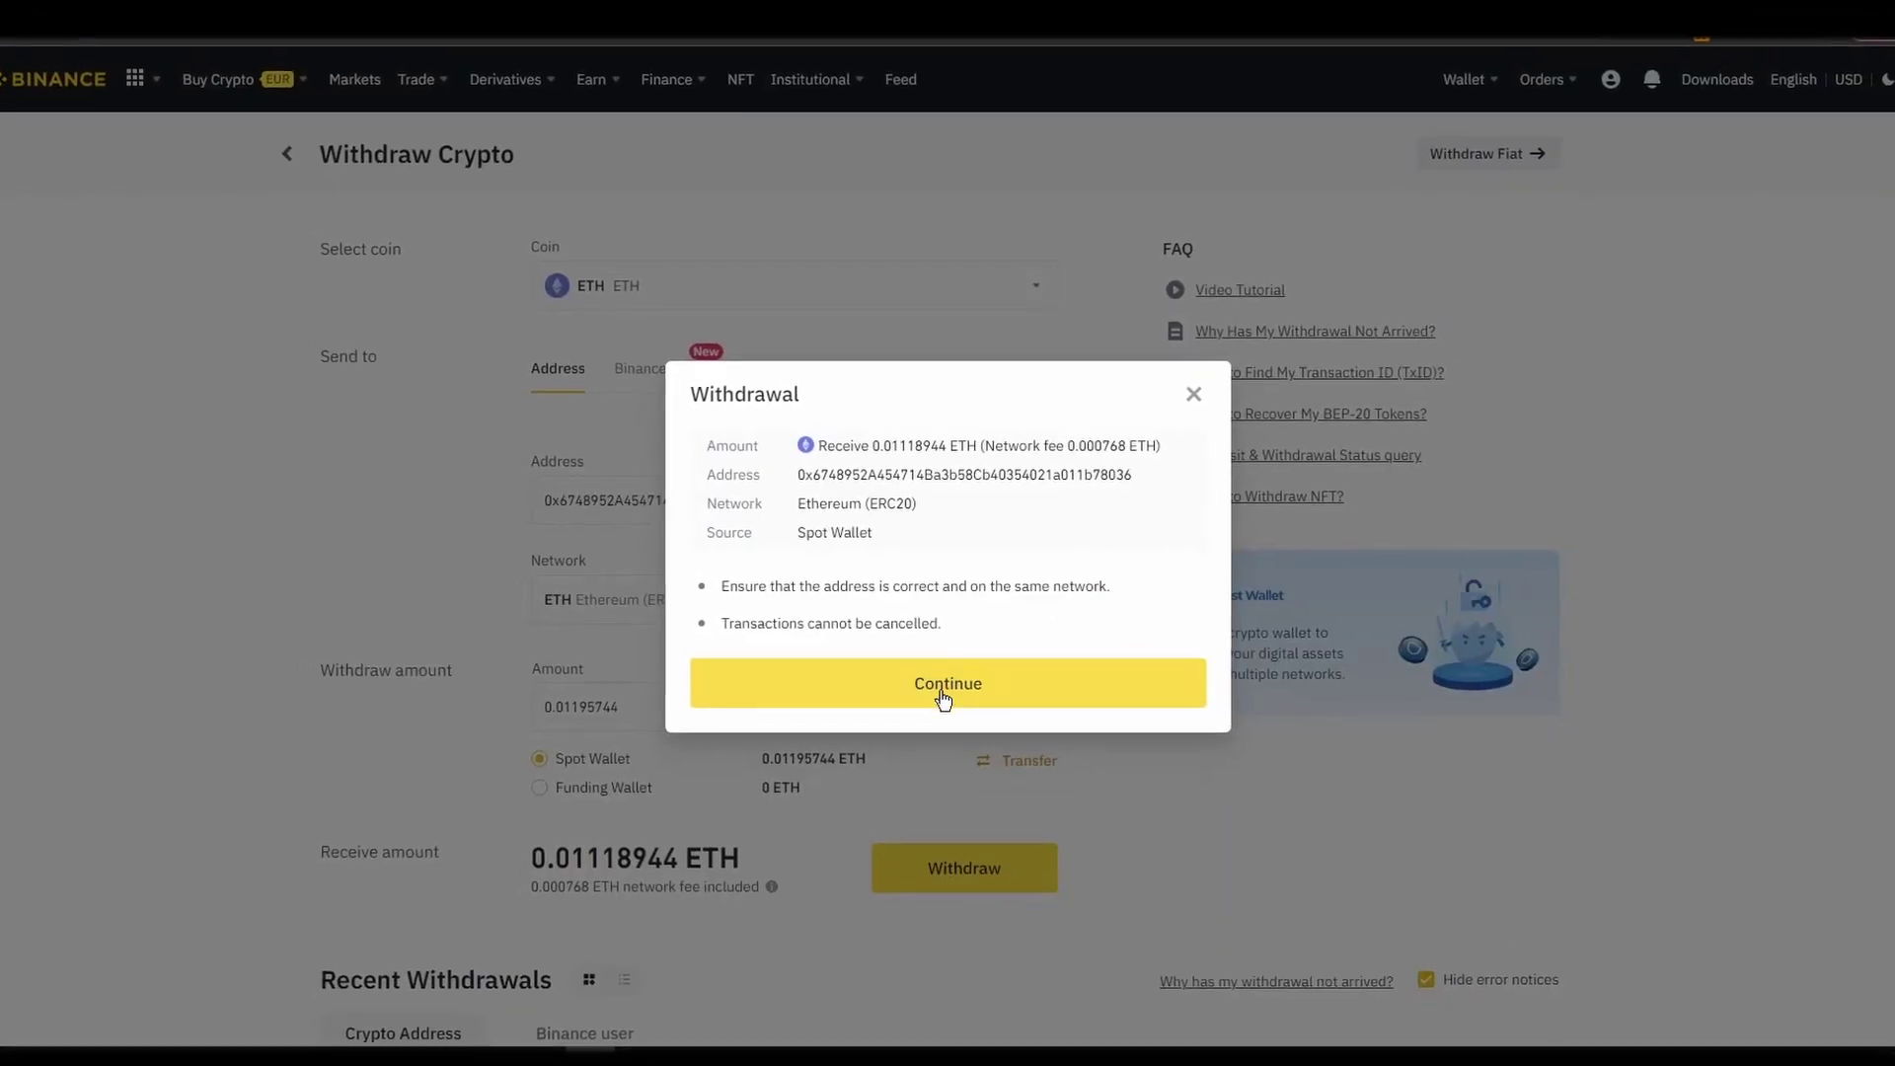
left_click(943, 696)
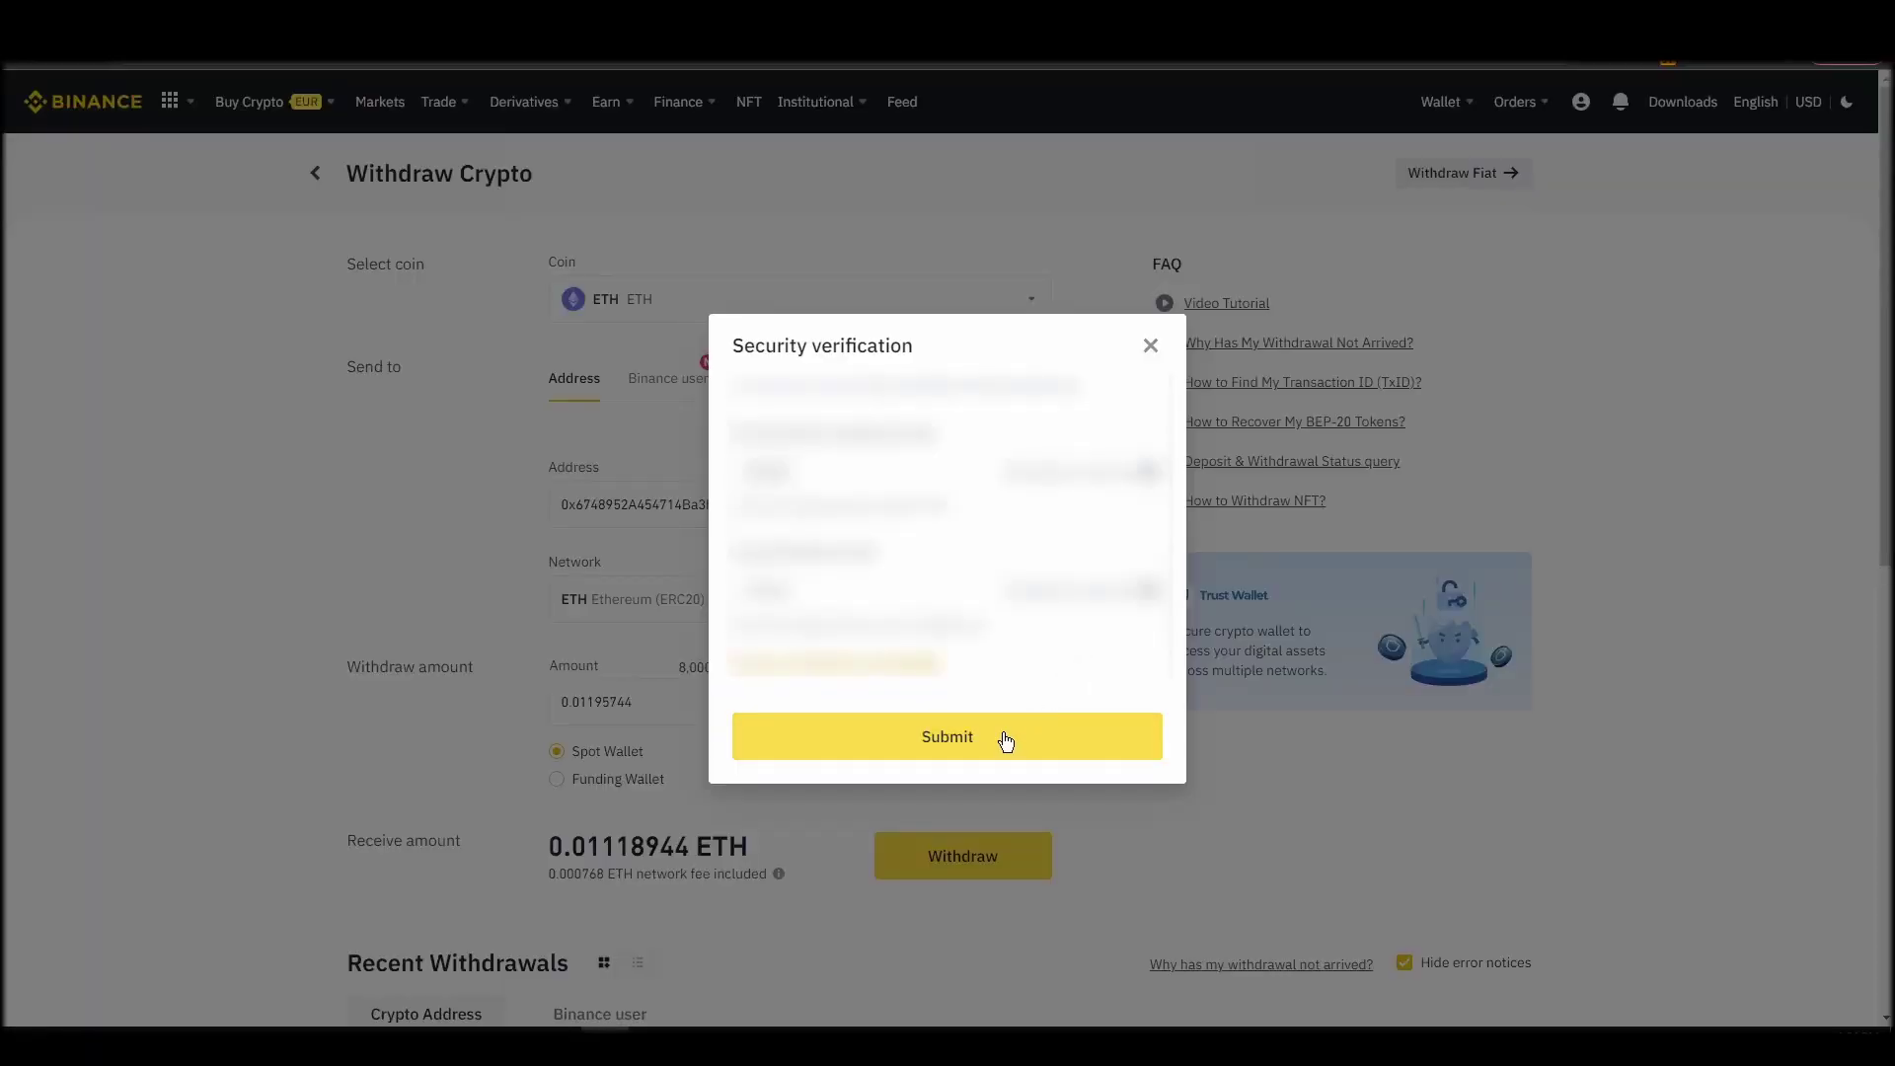
left_click(1005, 738)
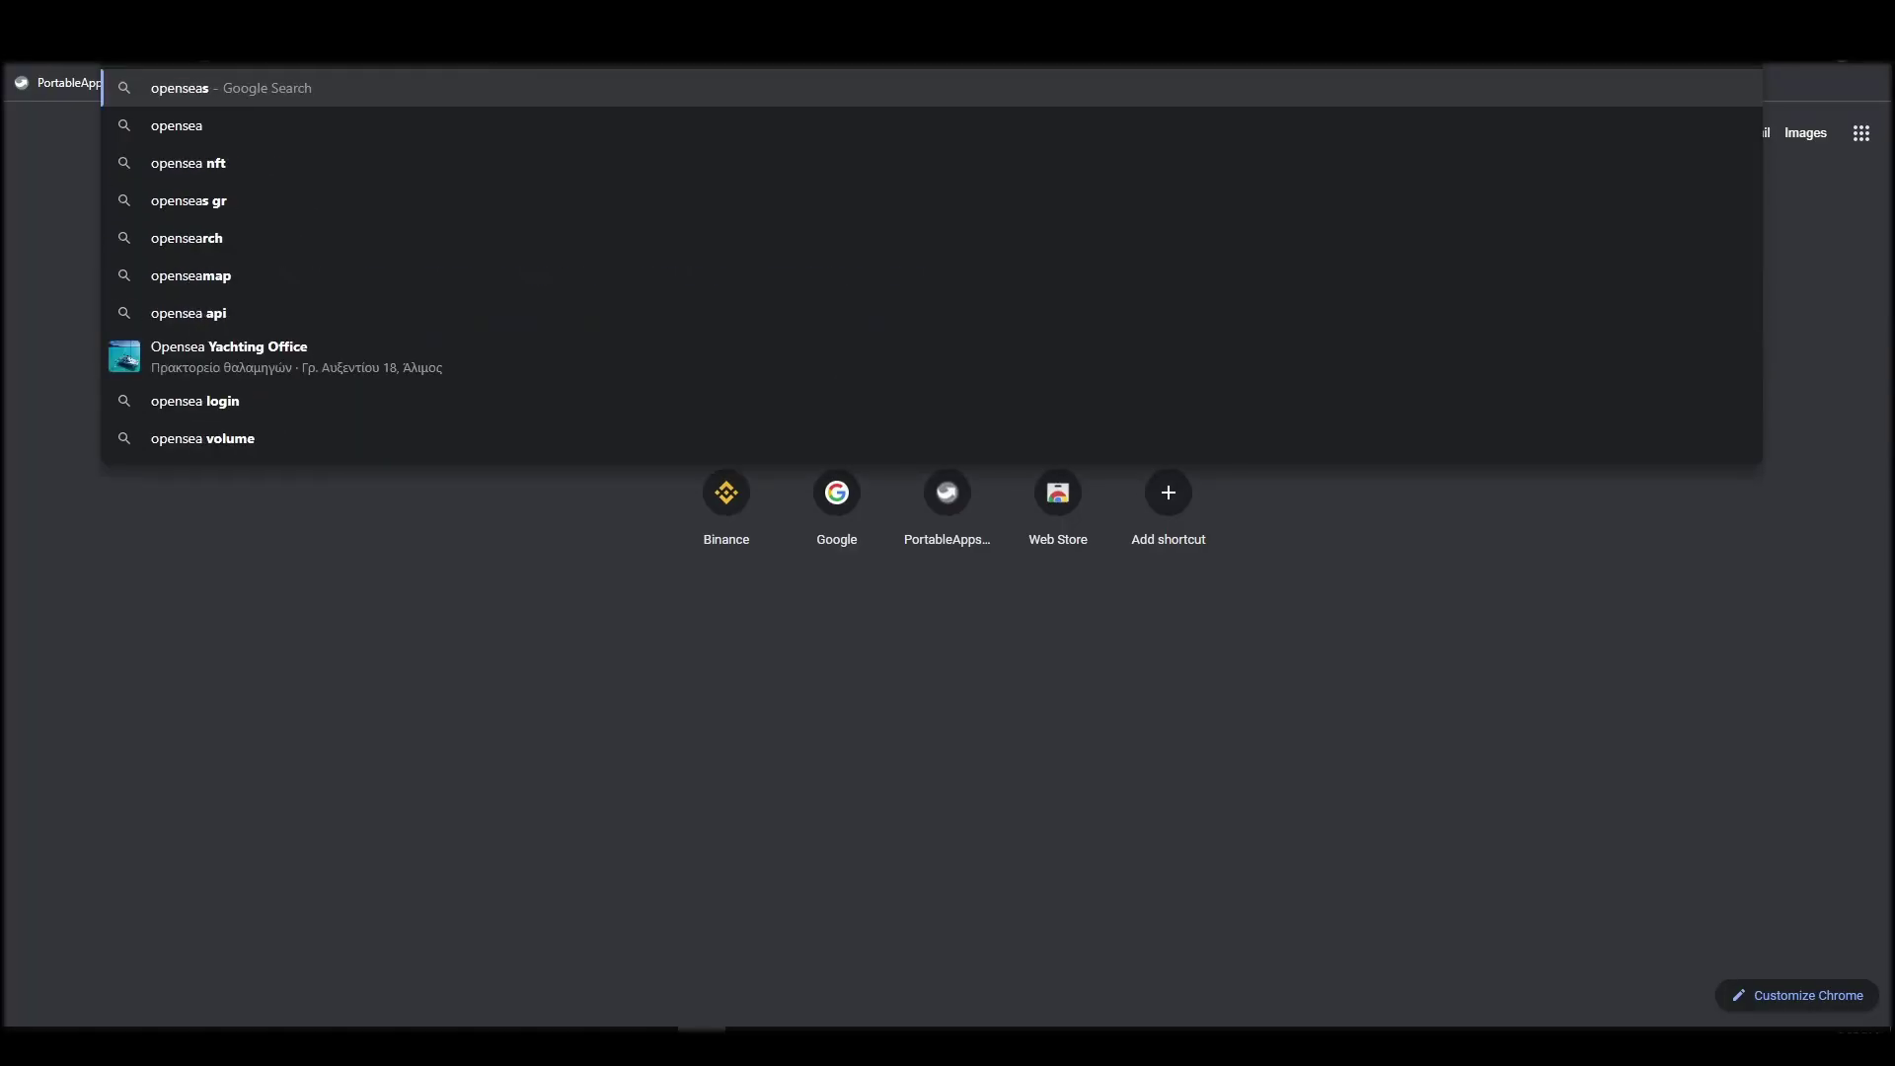
Go to opensea.io, connect the MetaMask account, then accept the terms and sign the login message
key("Return")
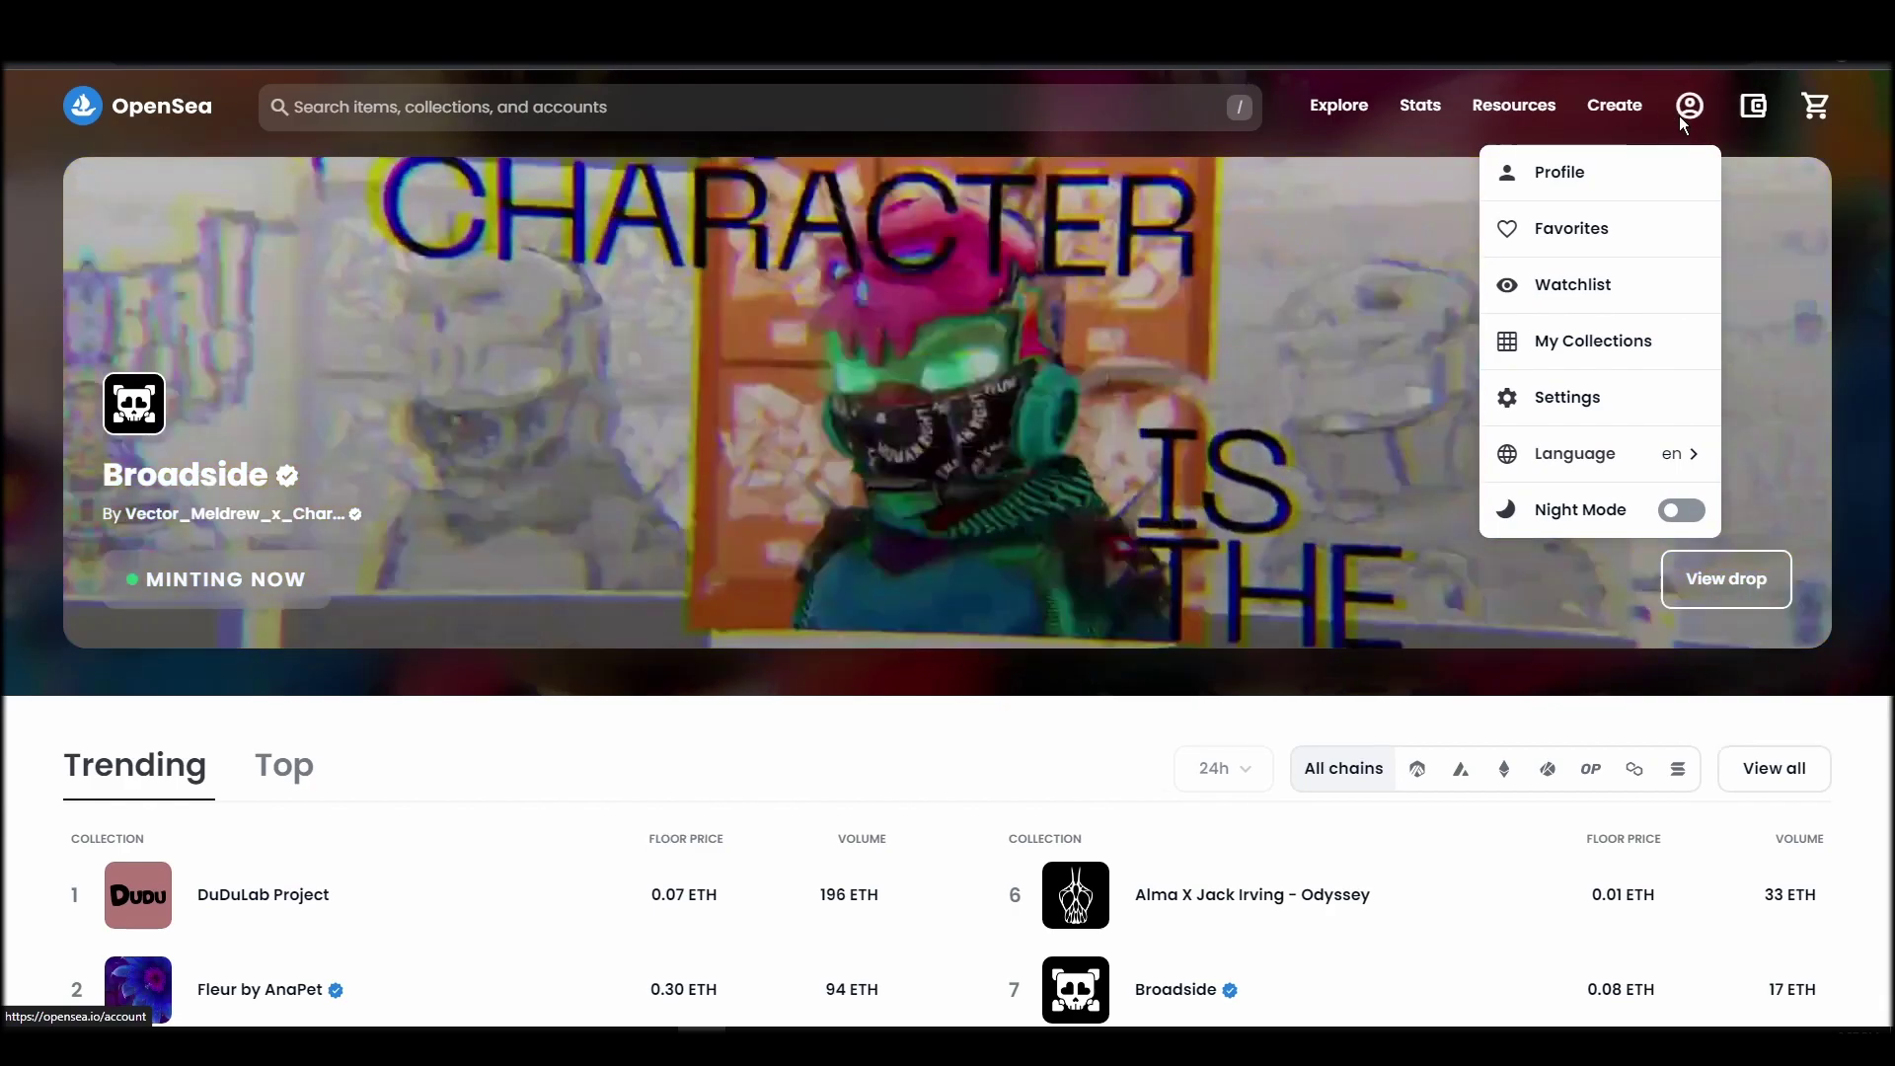
left_click(1679, 116)
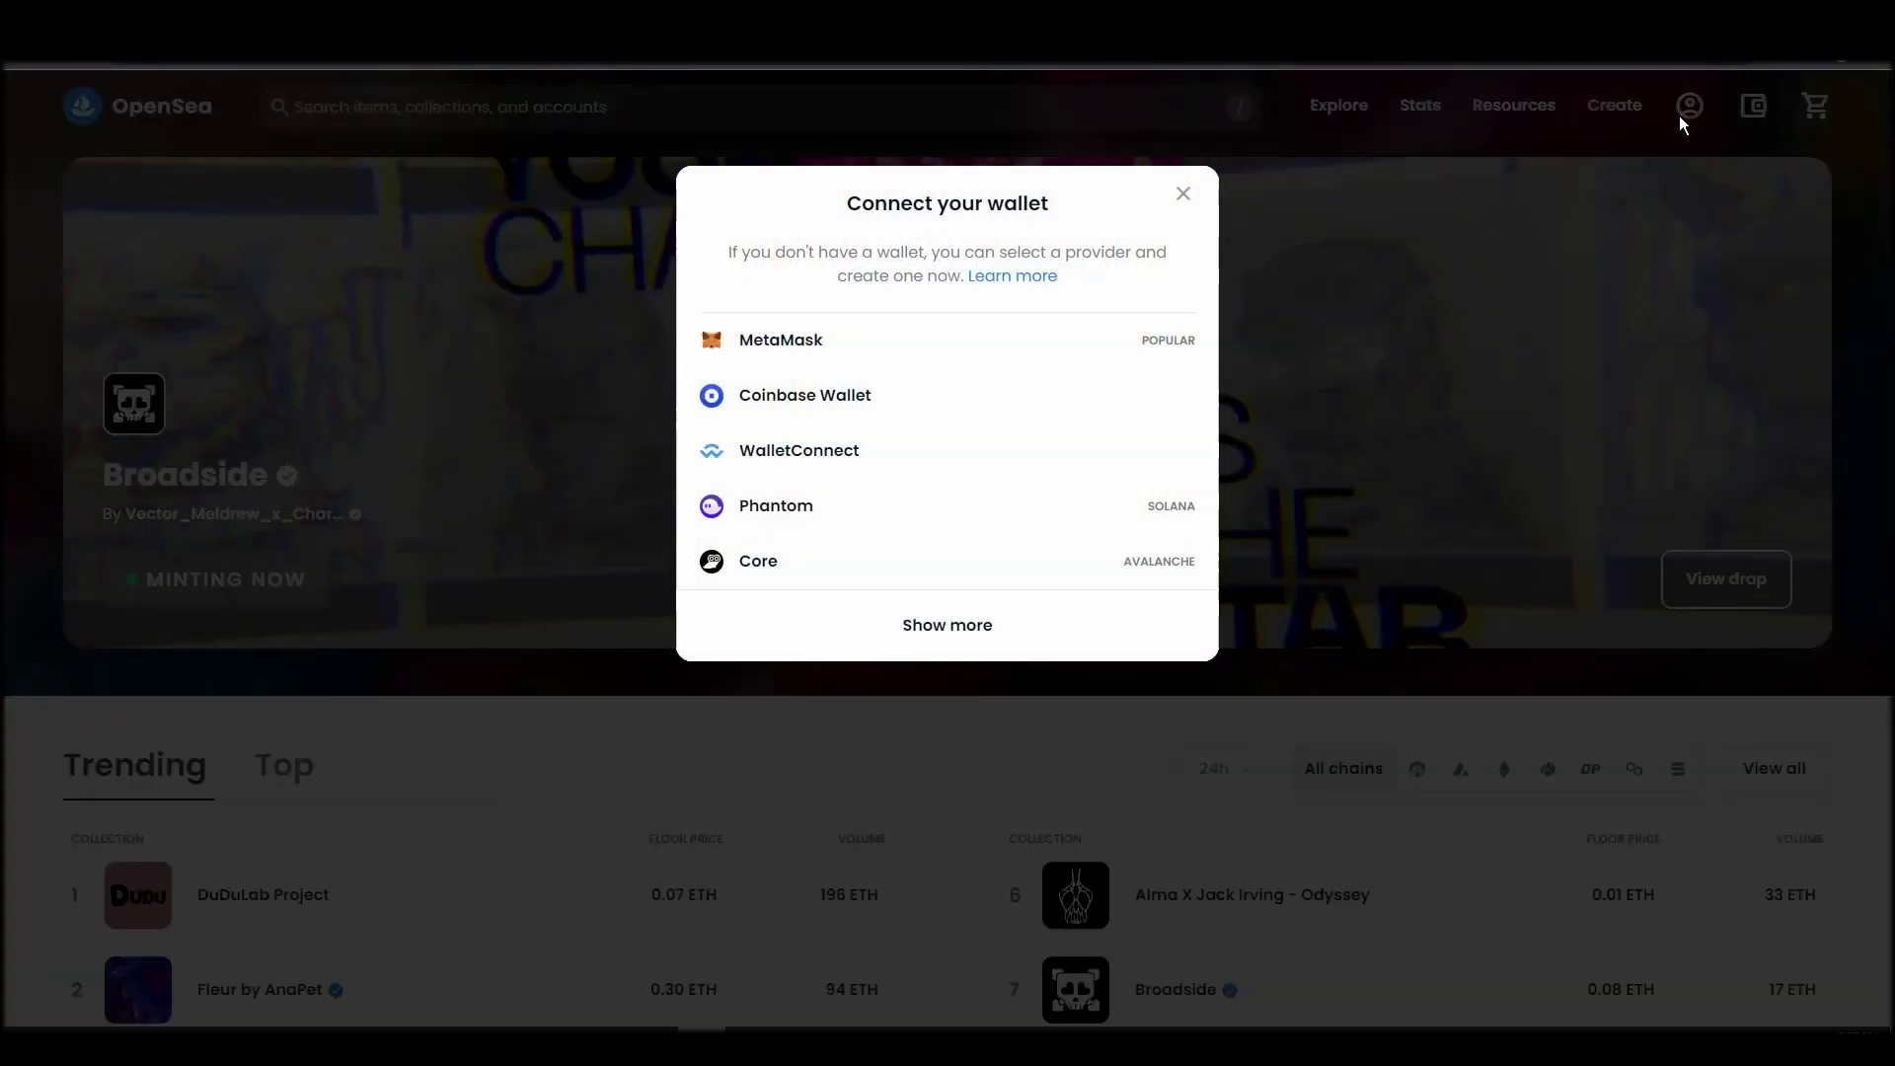
left_click(832, 338)
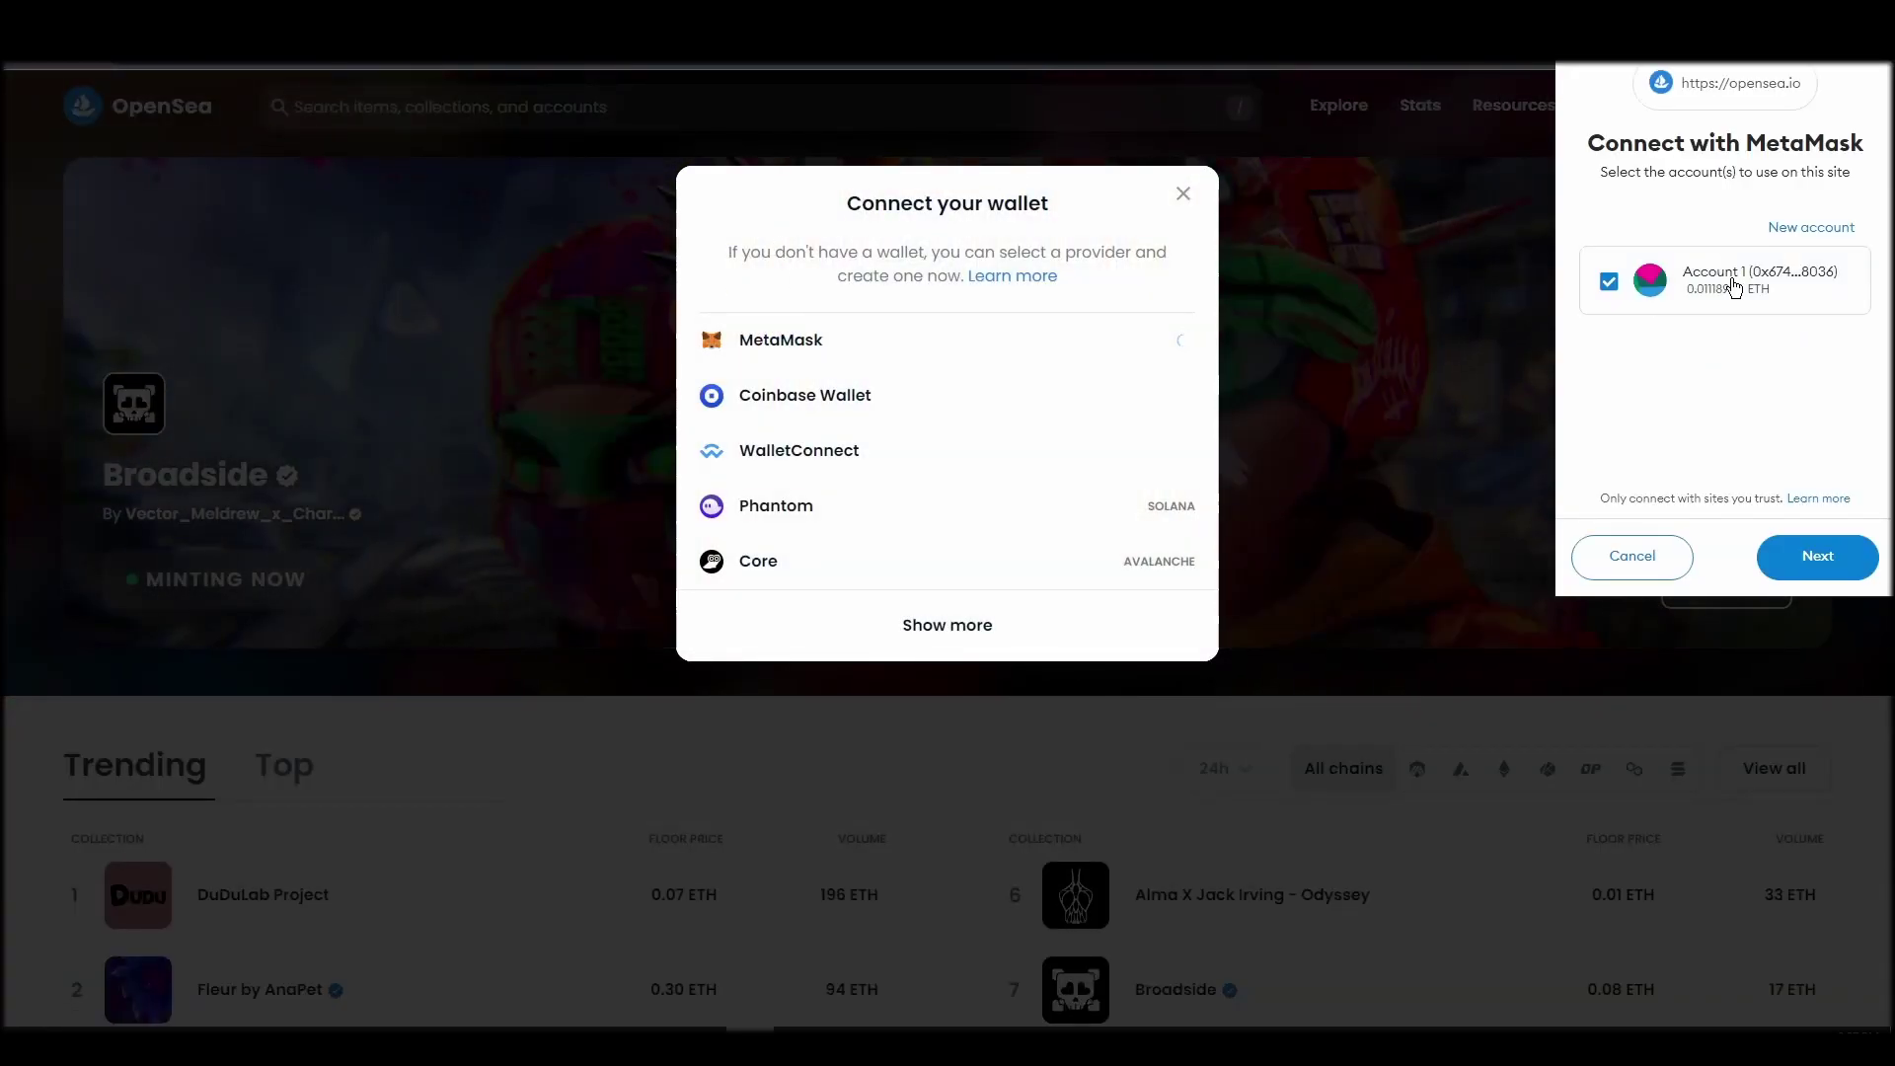
left_click(1825, 555)
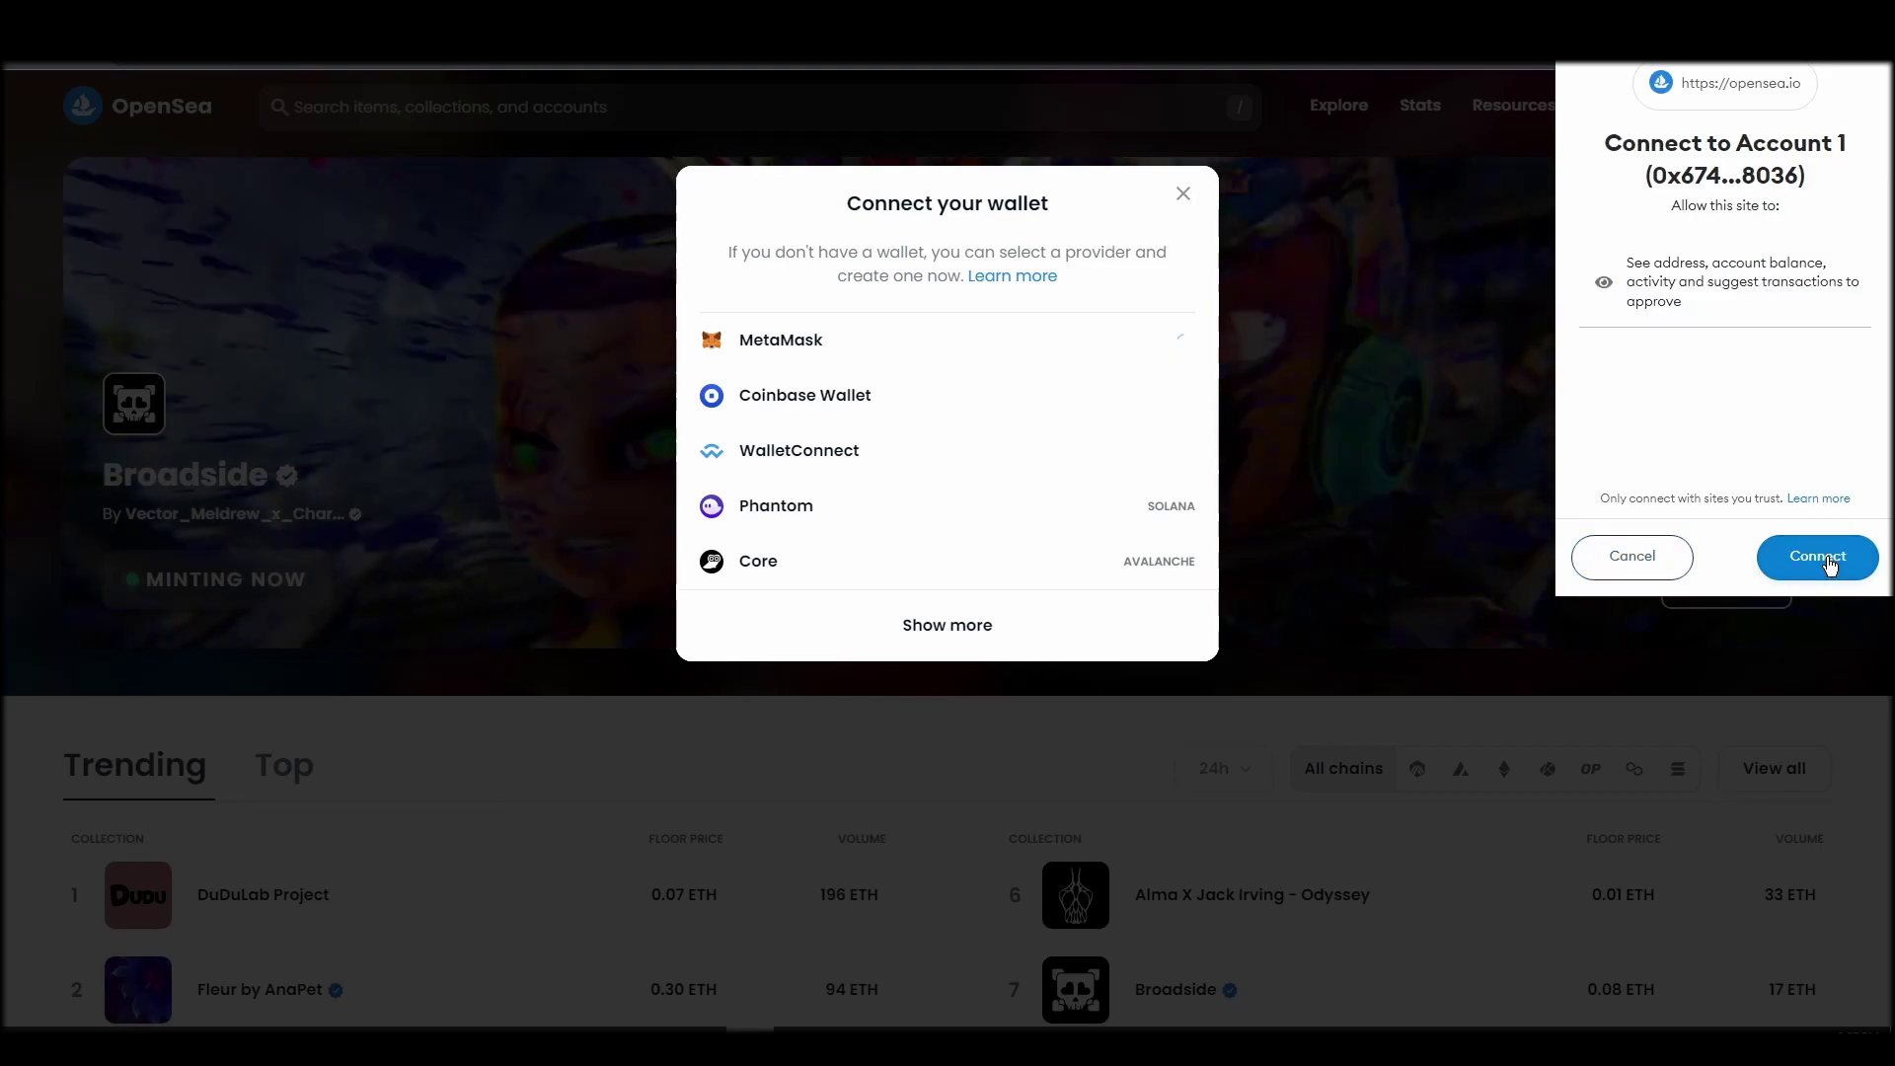
left_click(1827, 557)
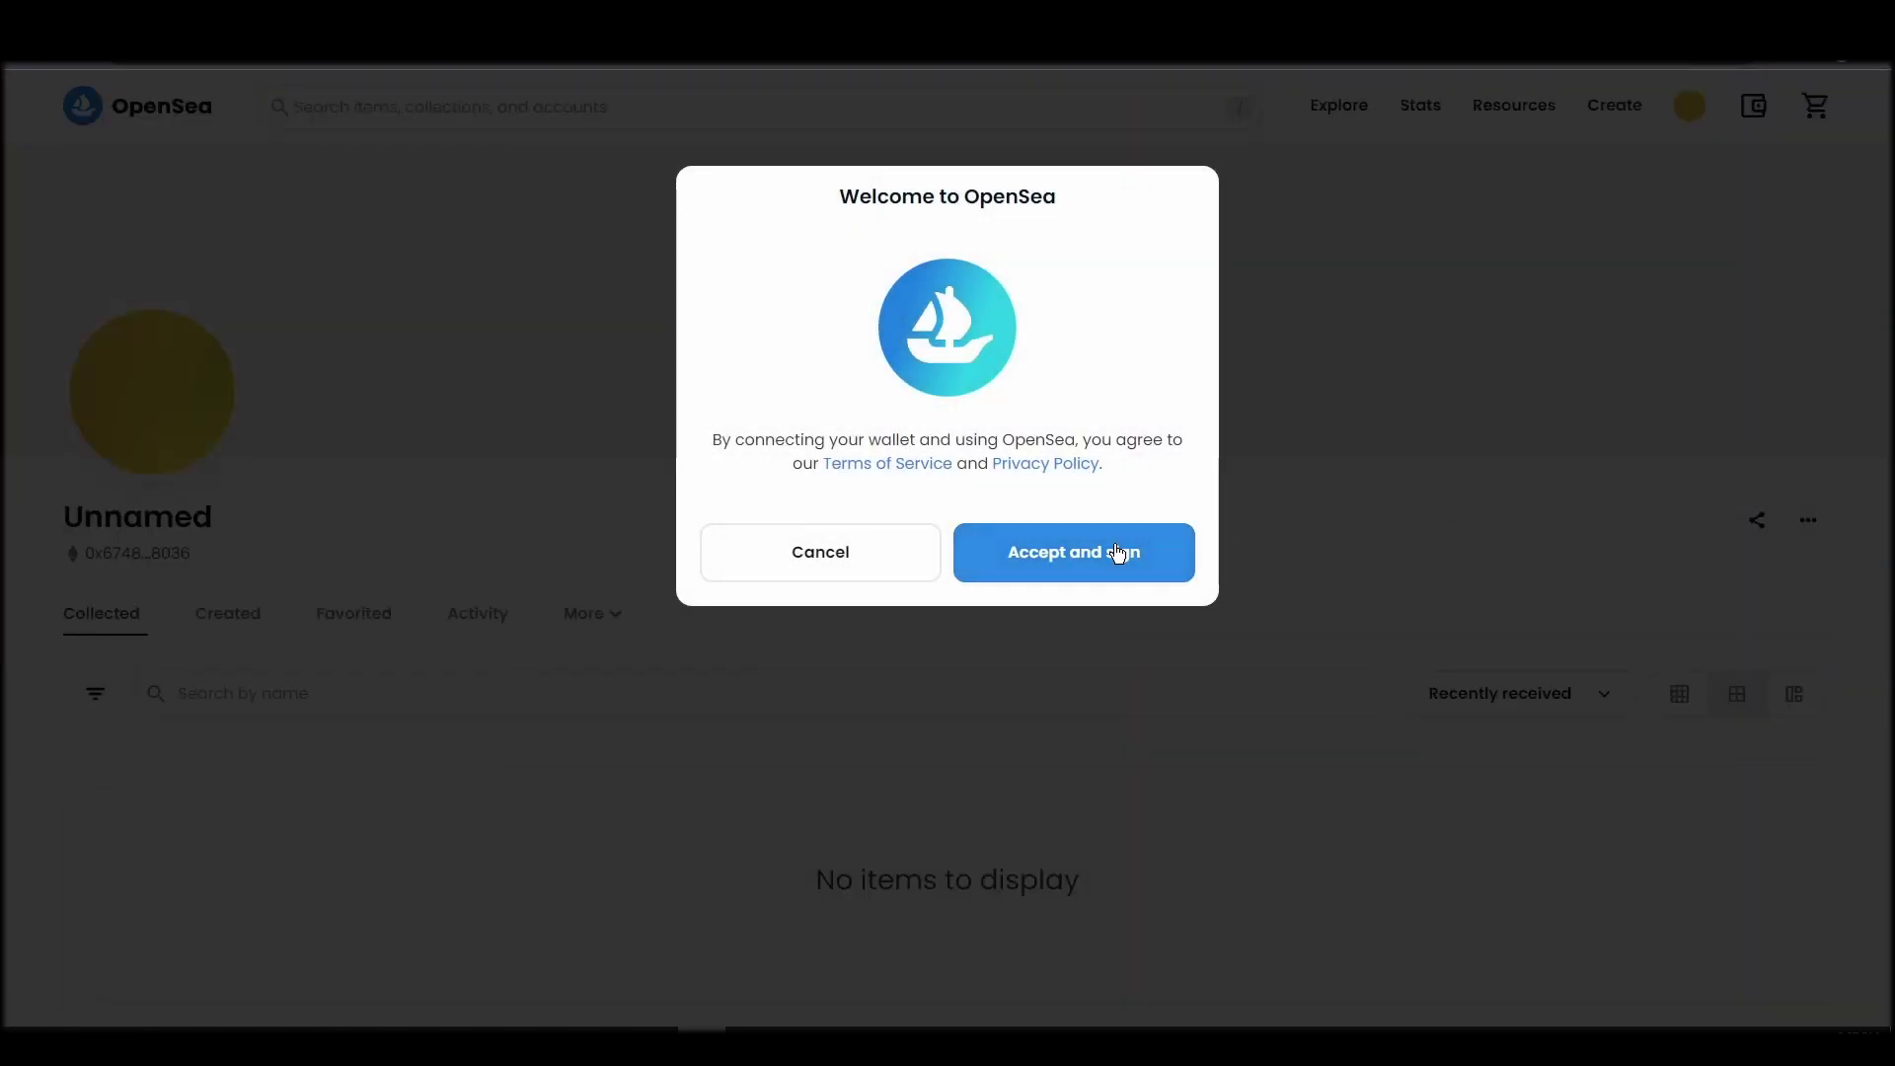
left_click(1118, 553)
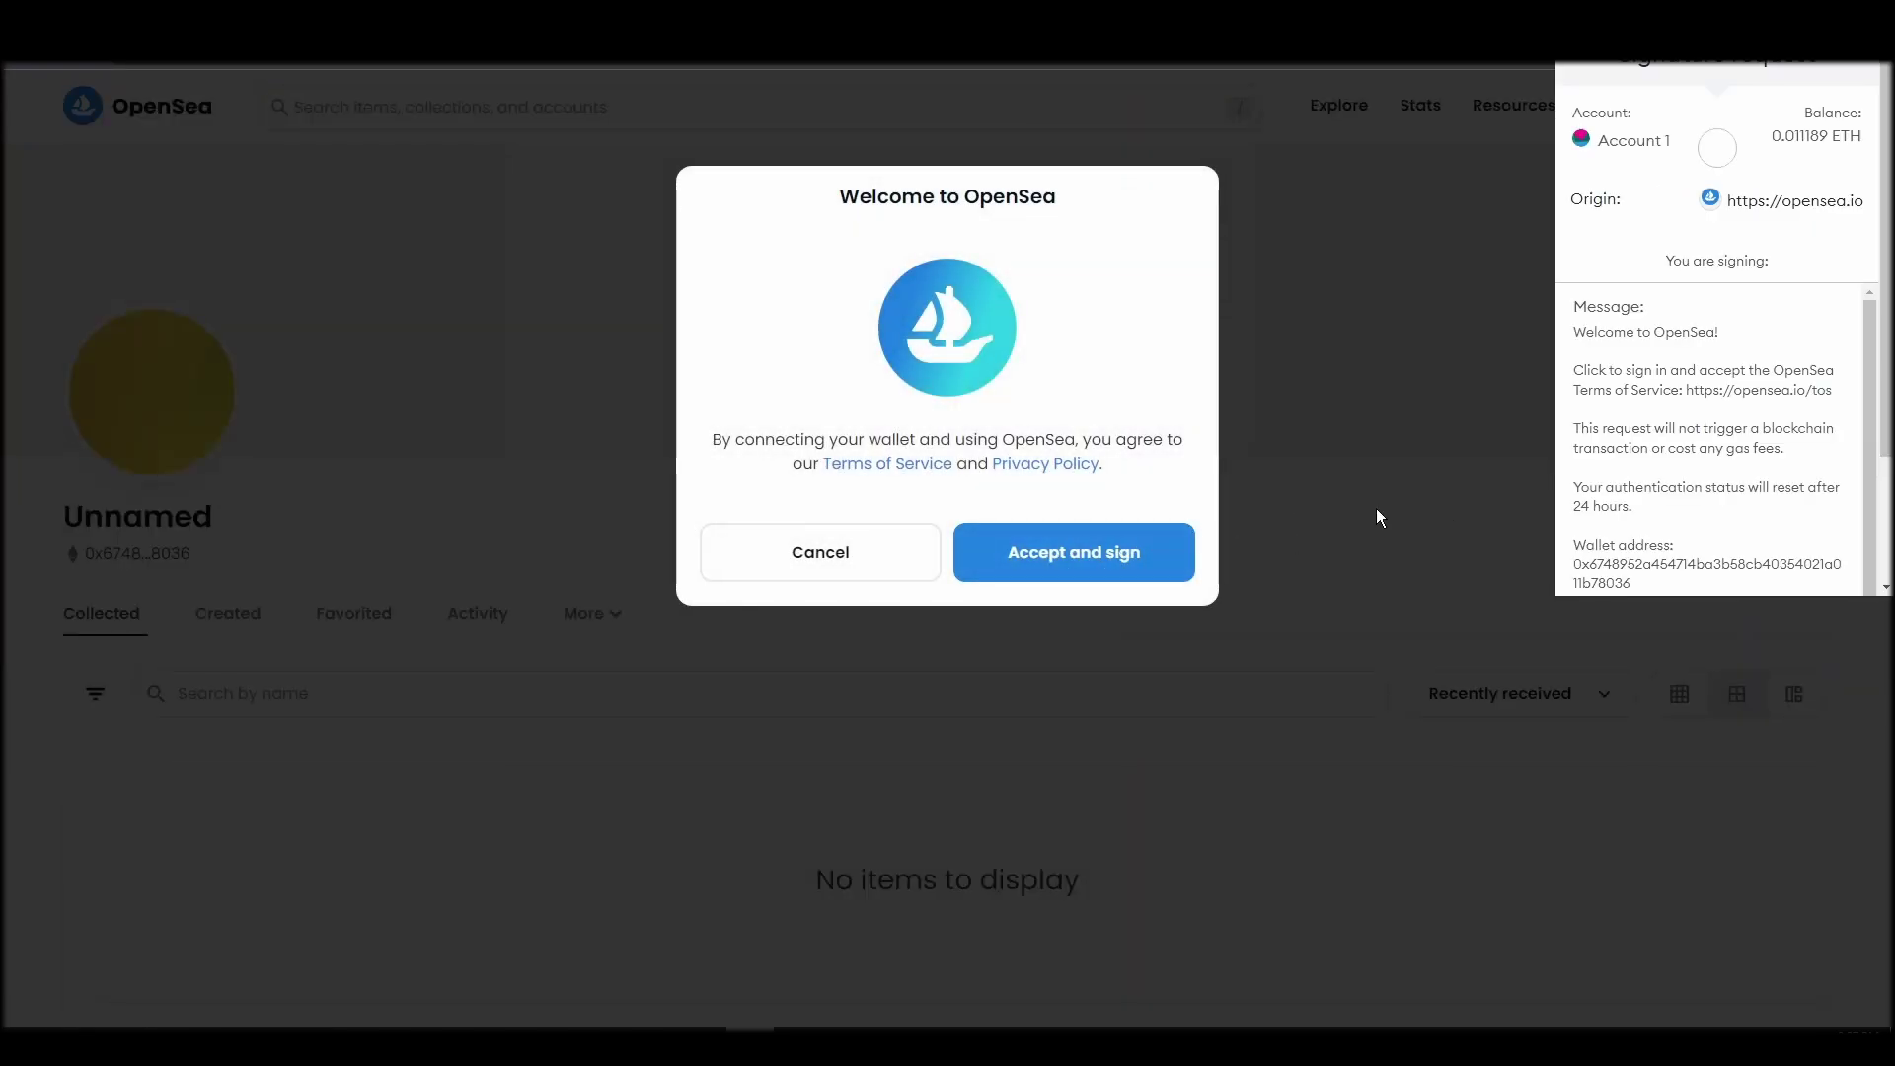
scroll(1777, 395, "down", 3)
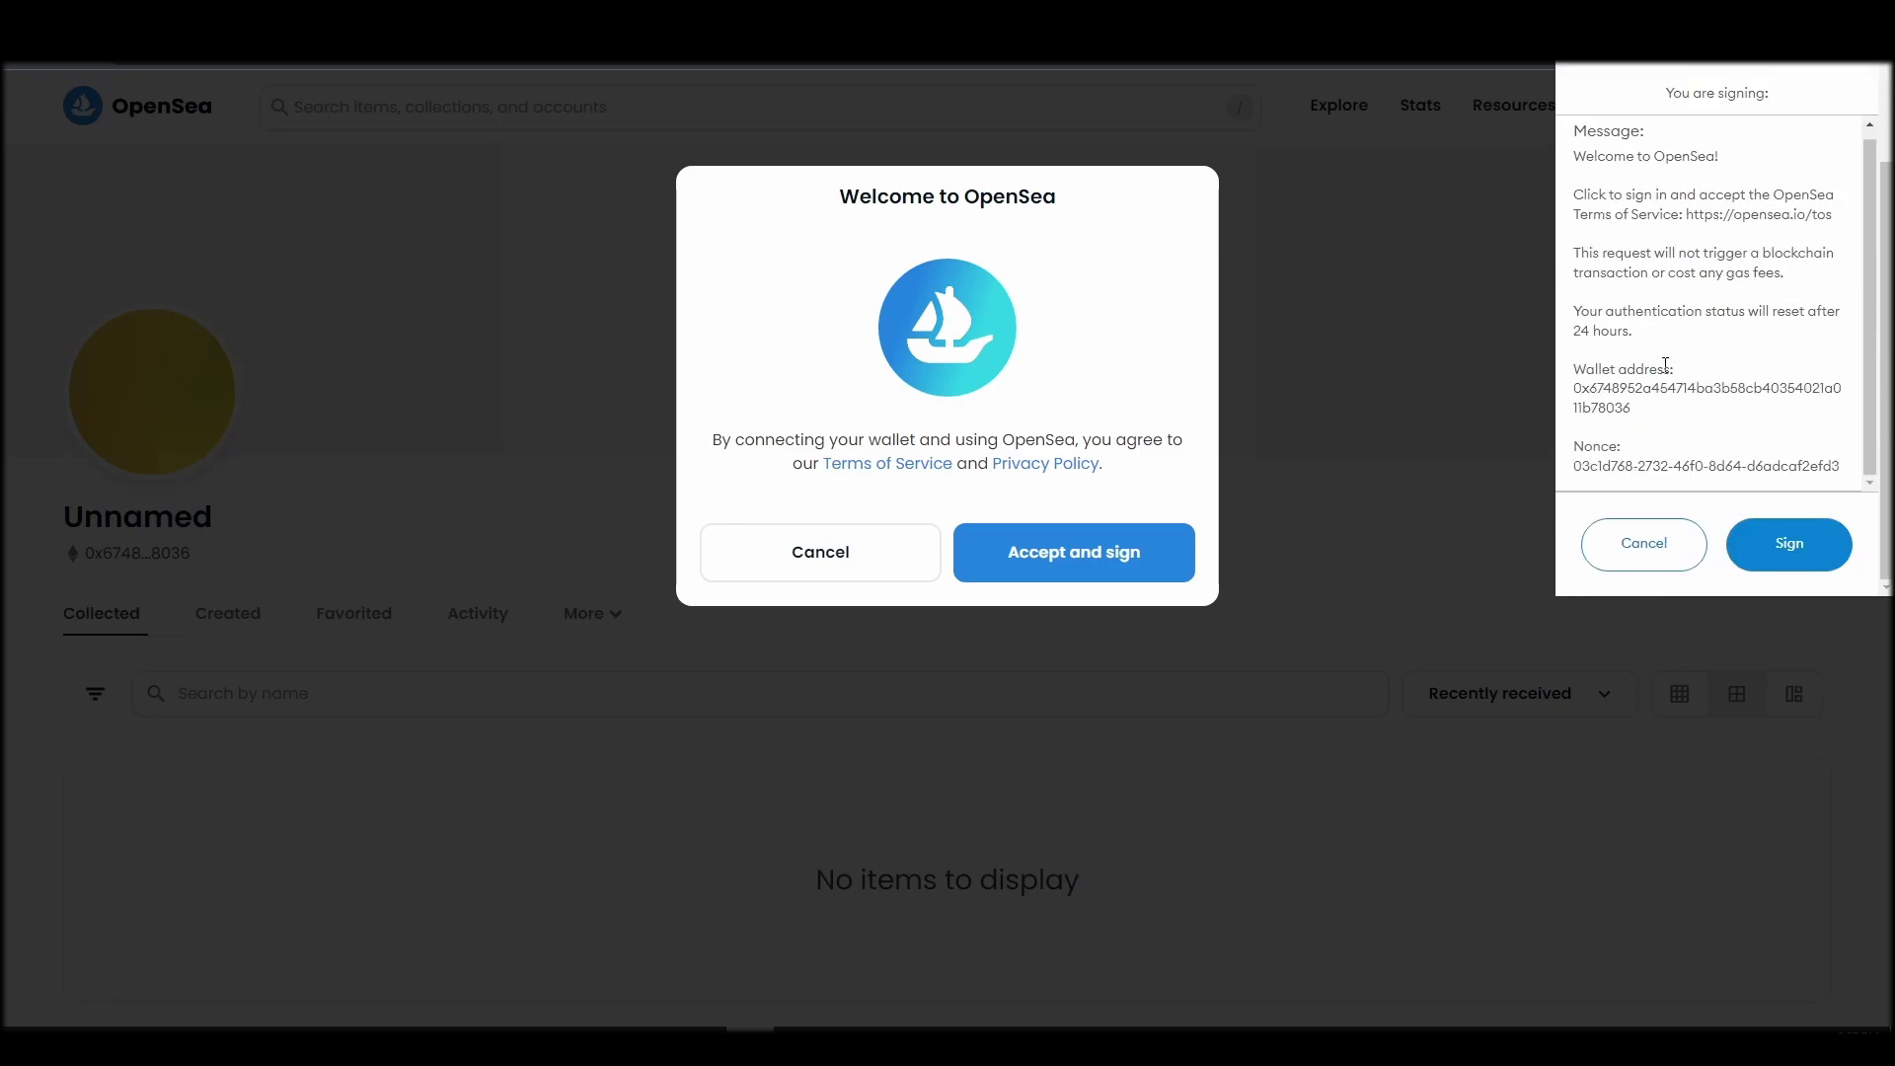
left_click(1790, 544)
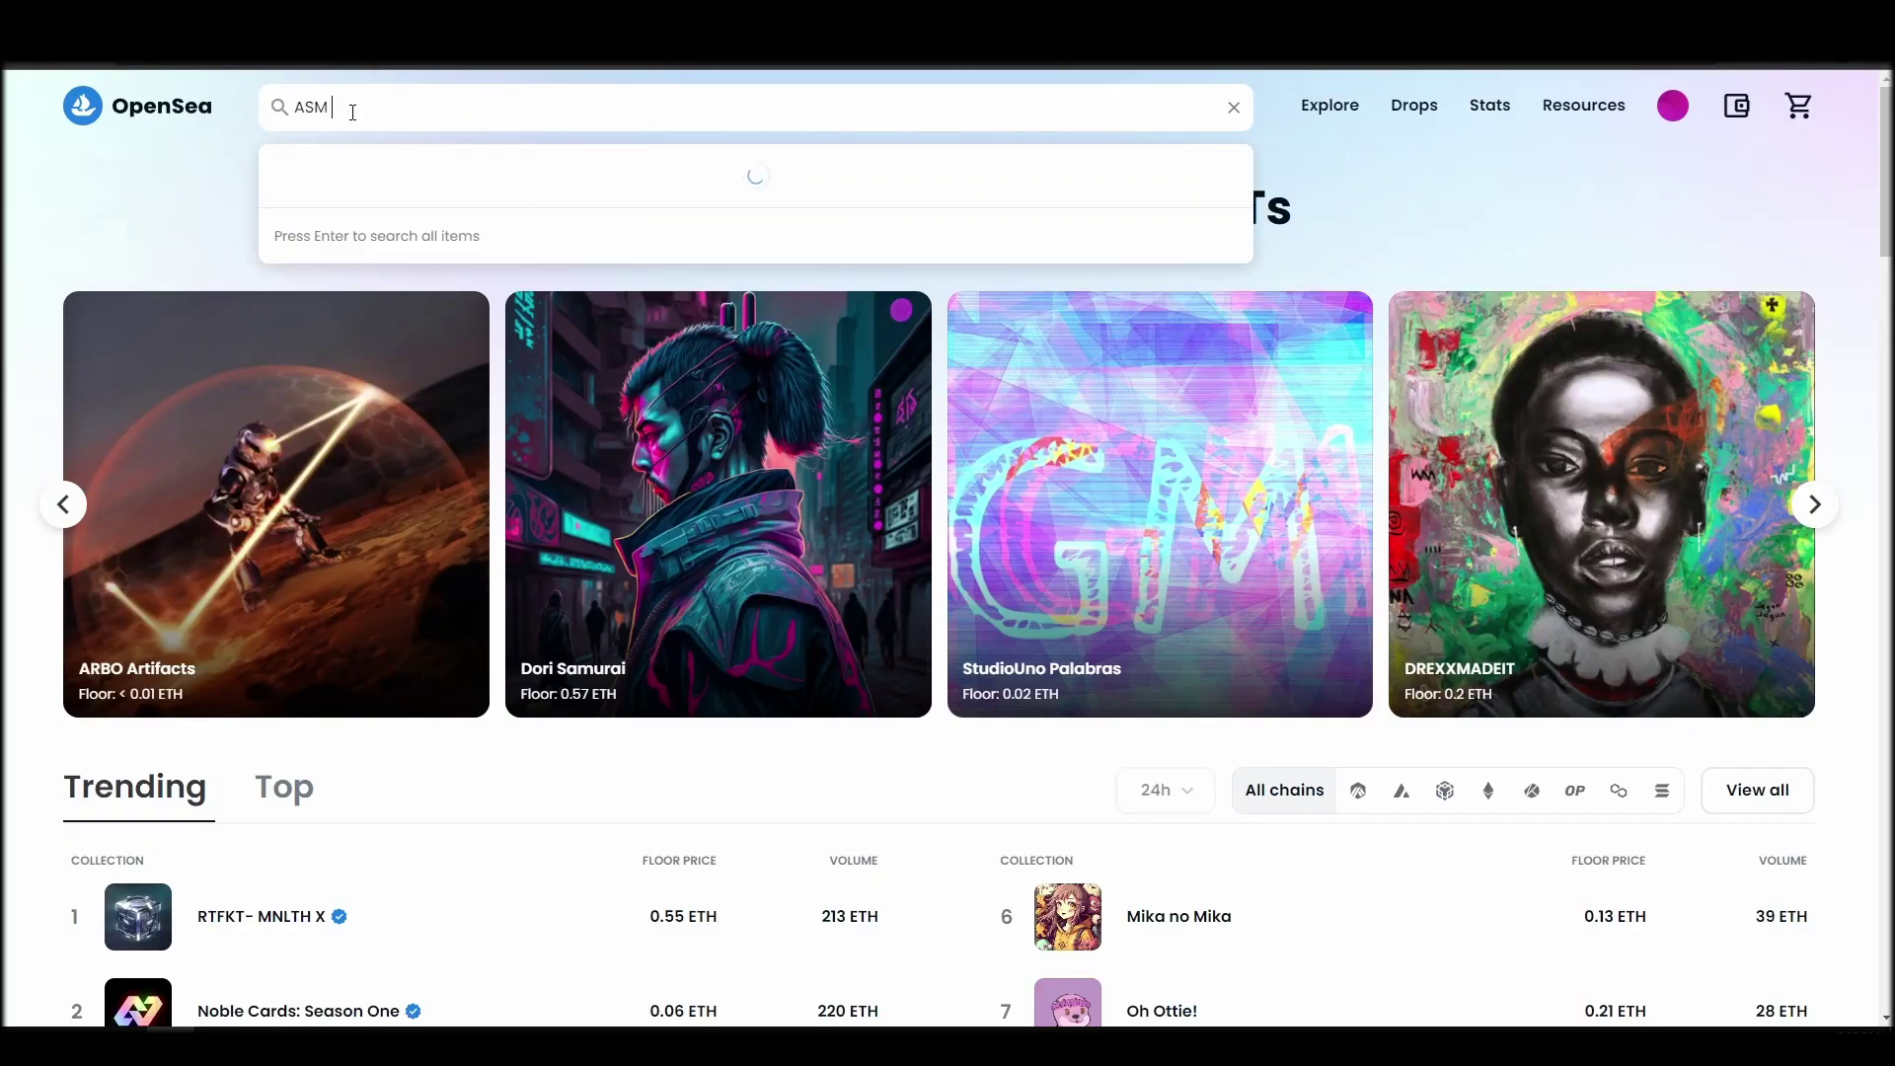
Search 'Brain', open the ASM Brains collection, and scroll down to open item #2082
type("Brains")
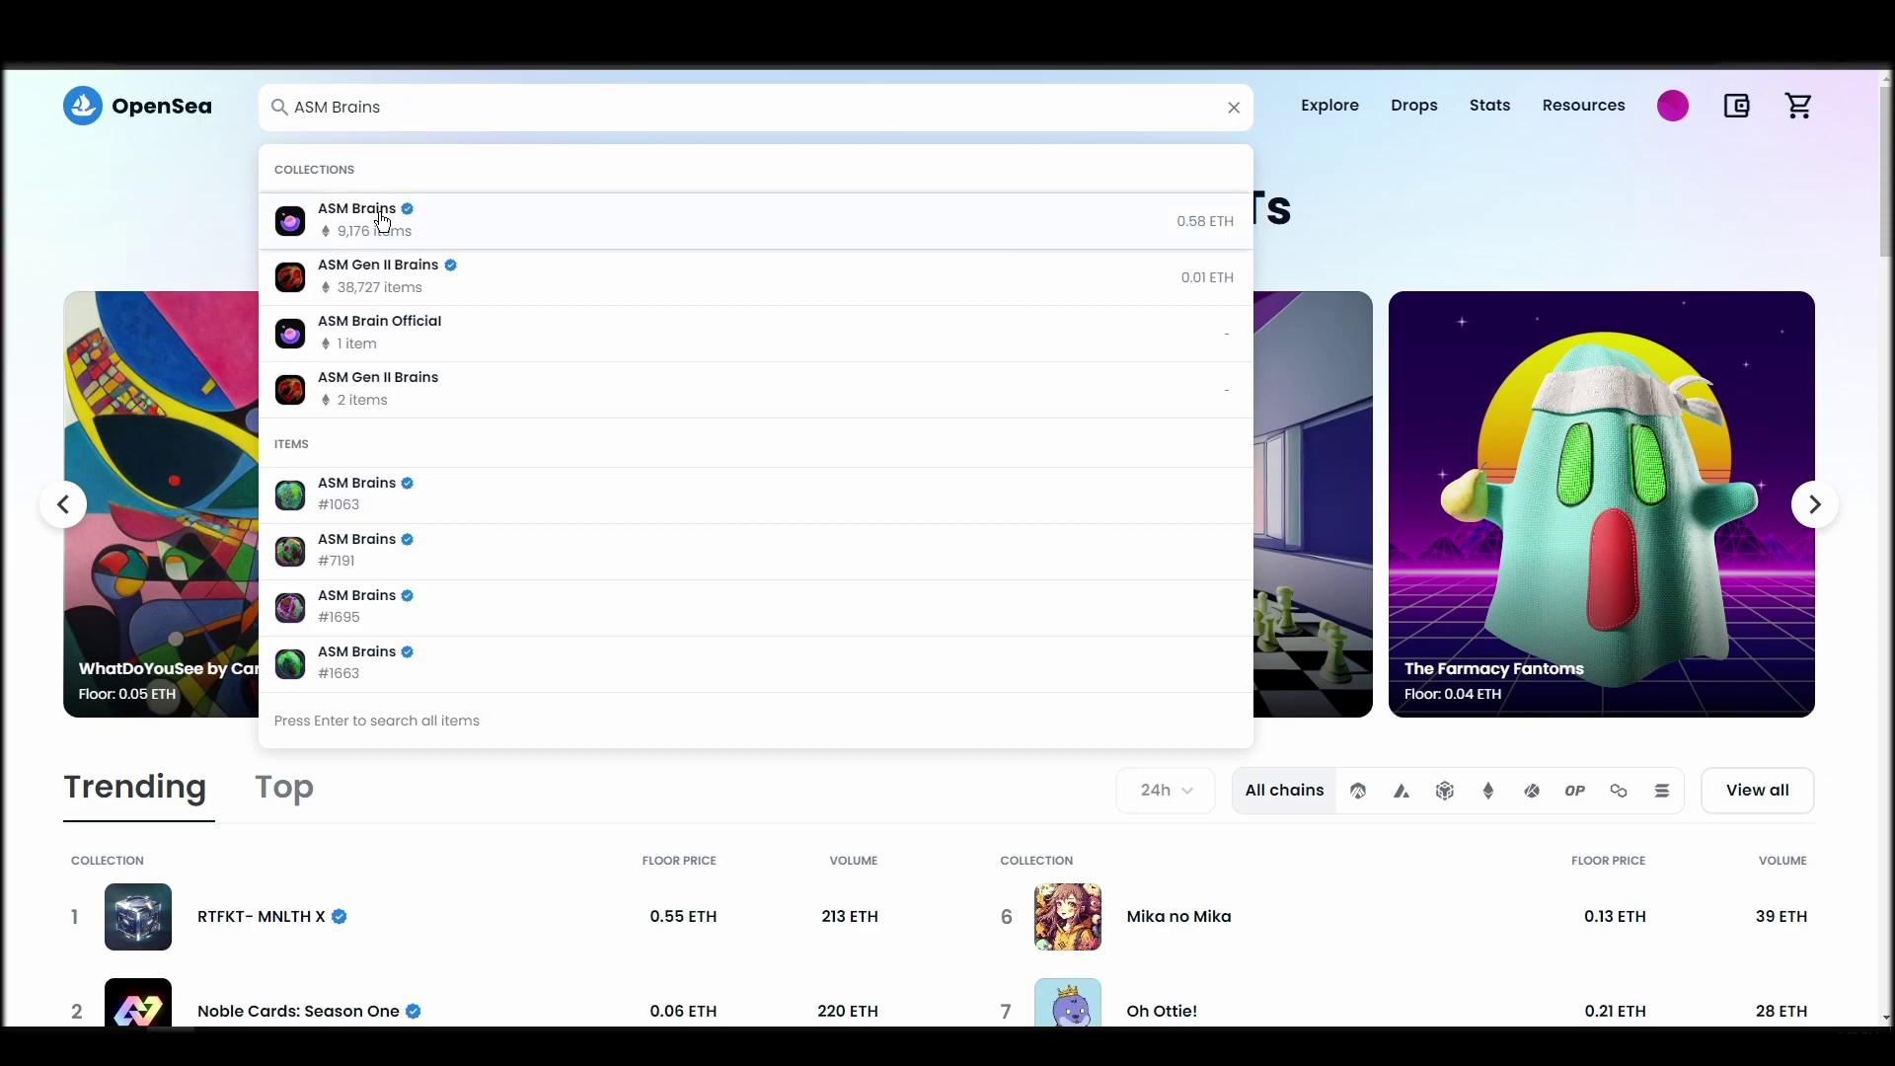
left_click(379, 219)
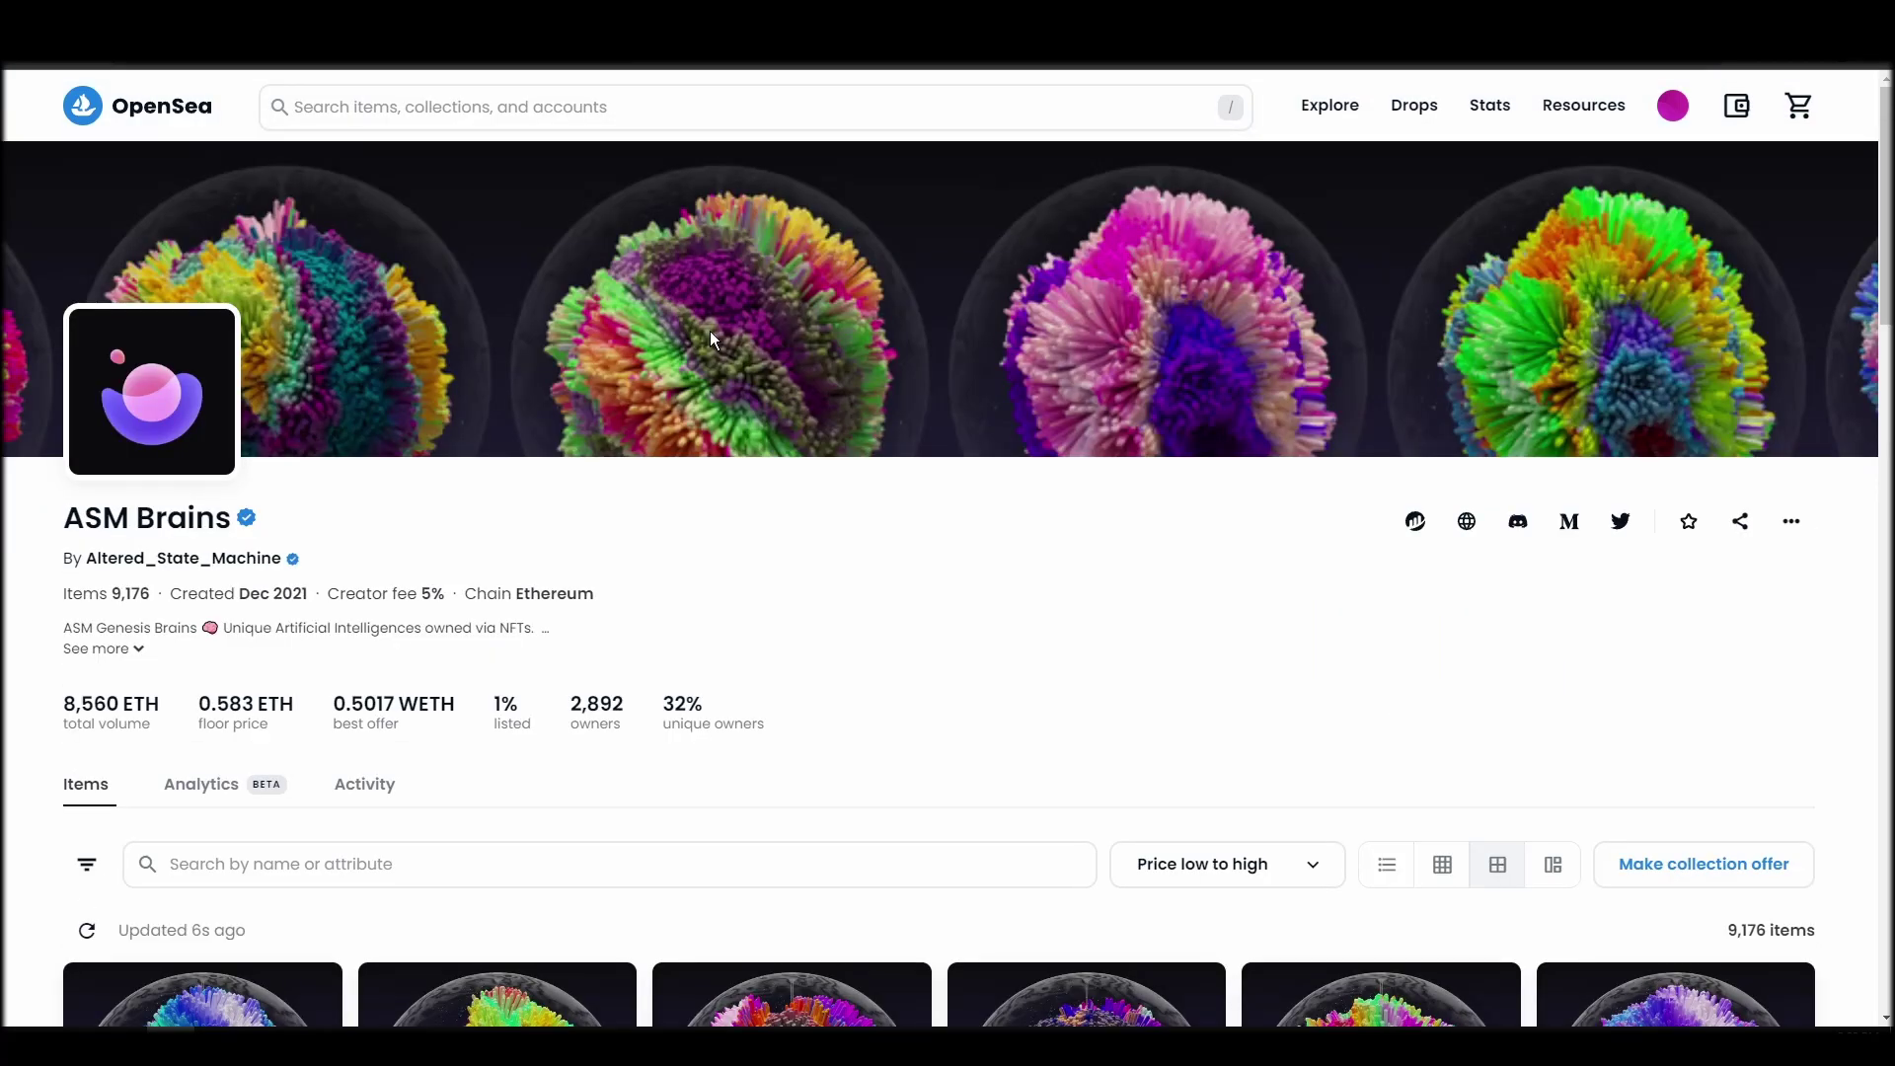
scroll(711, 340, "down", 3)
scroll(839, 439, "down", 5)
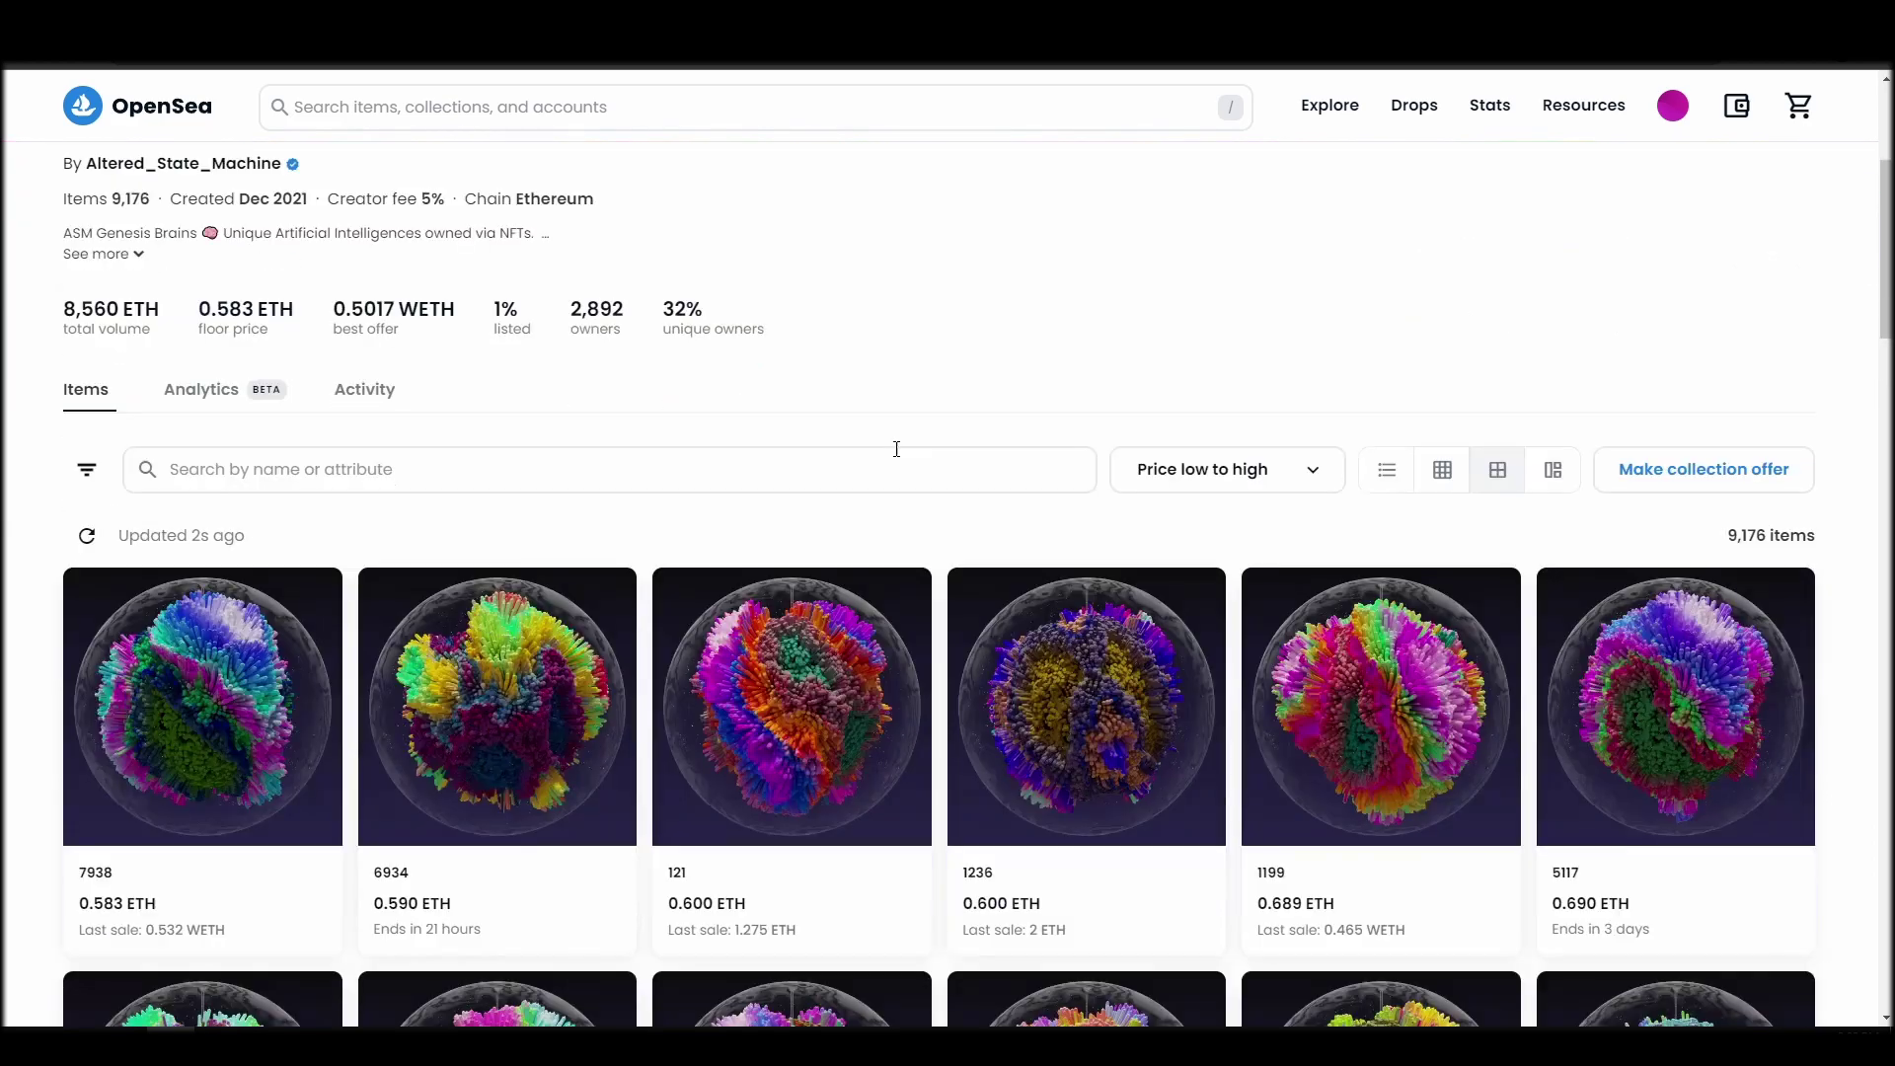
scroll(930, 456, "down", 4)
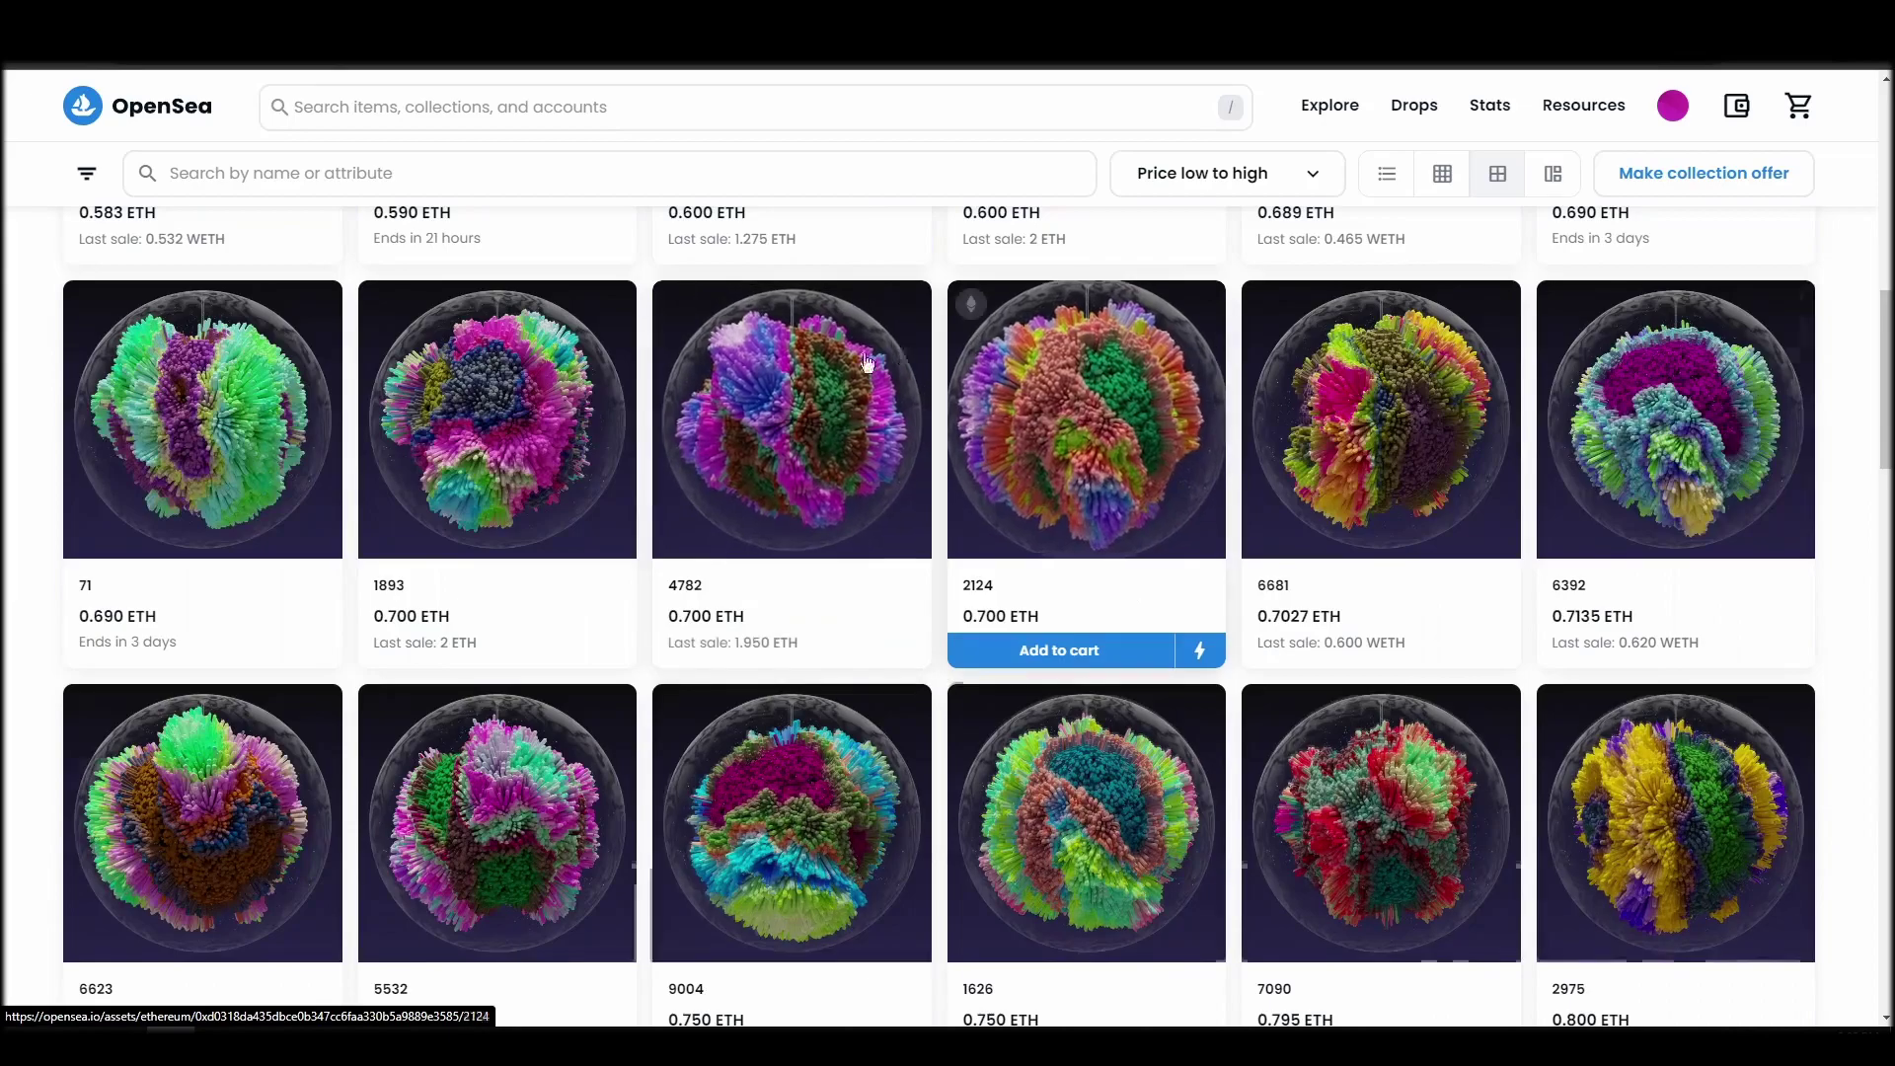
scroll(751, 641, "down", 3)
left_click(750, 872)
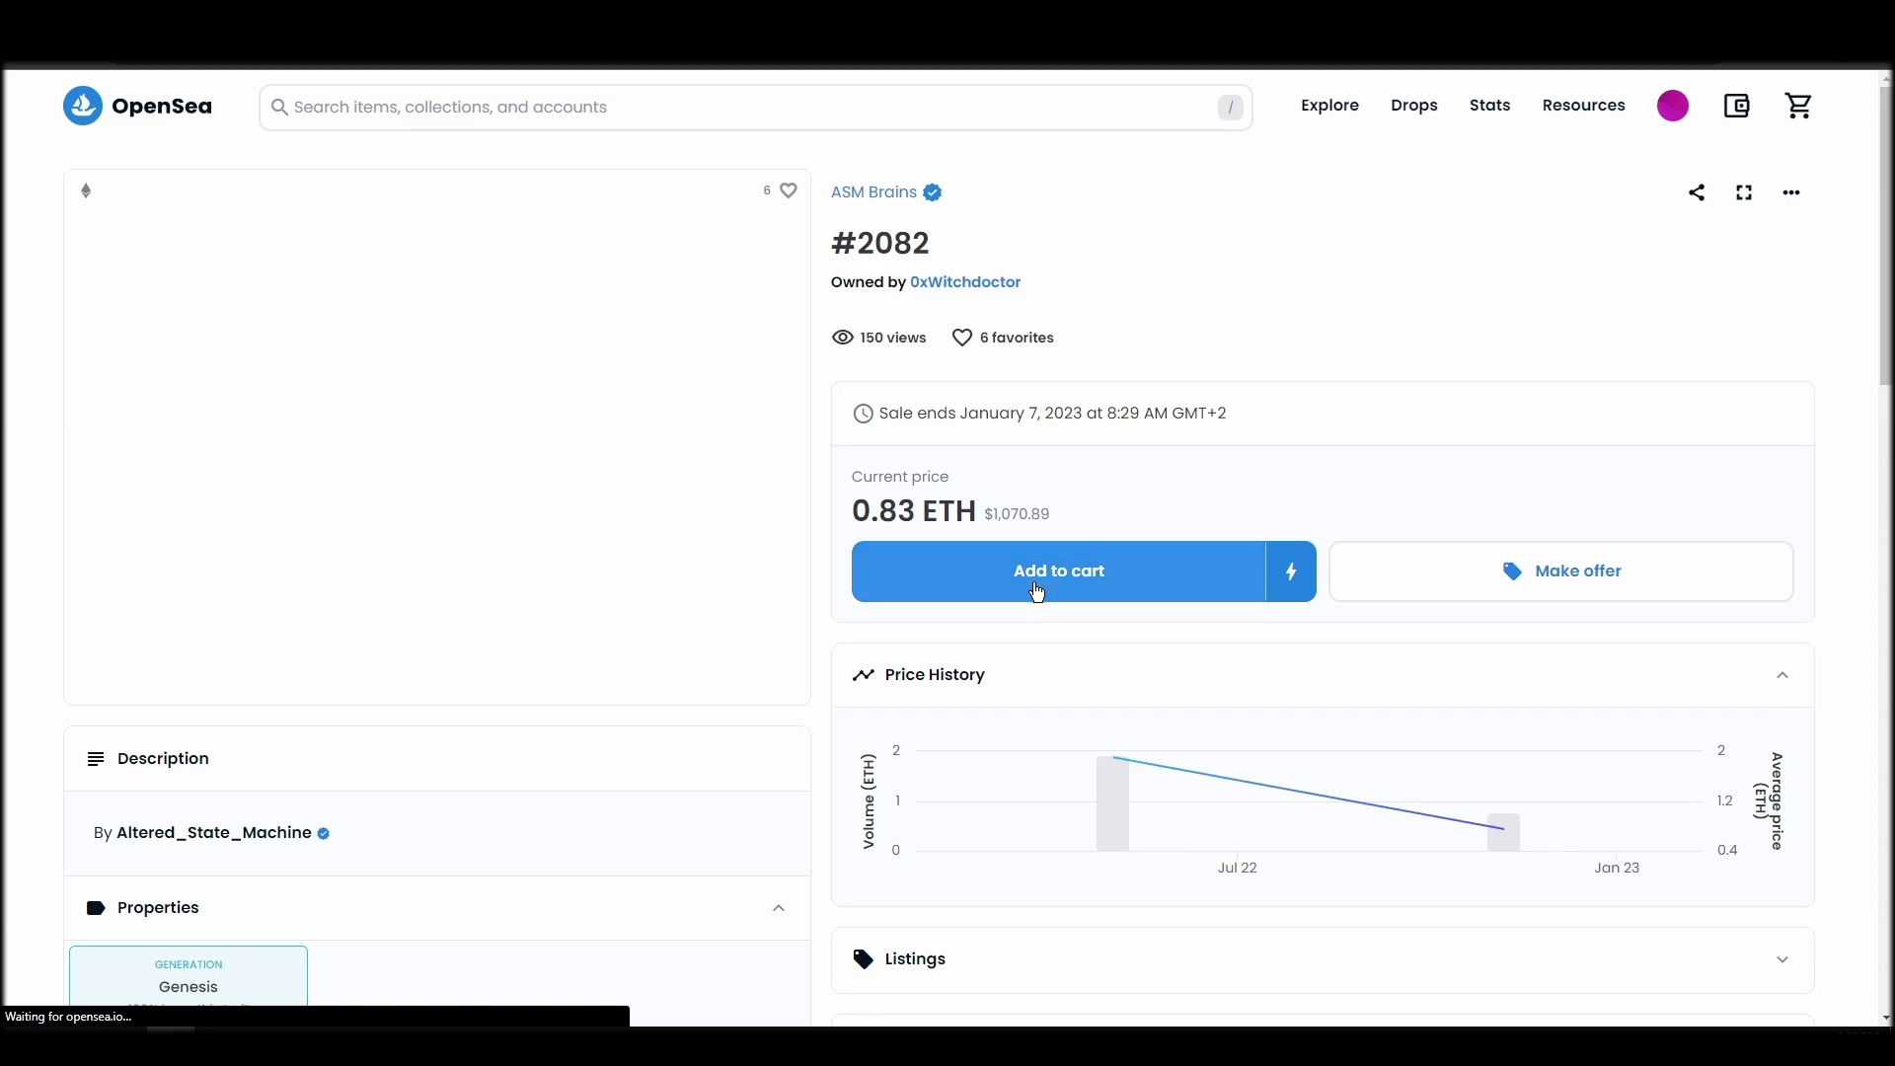
Add ASM Brains #2082 at 0.83 ETH to the OpenSea cart and complete purchase, reaching the Add funds prompt
left_click(1038, 590)
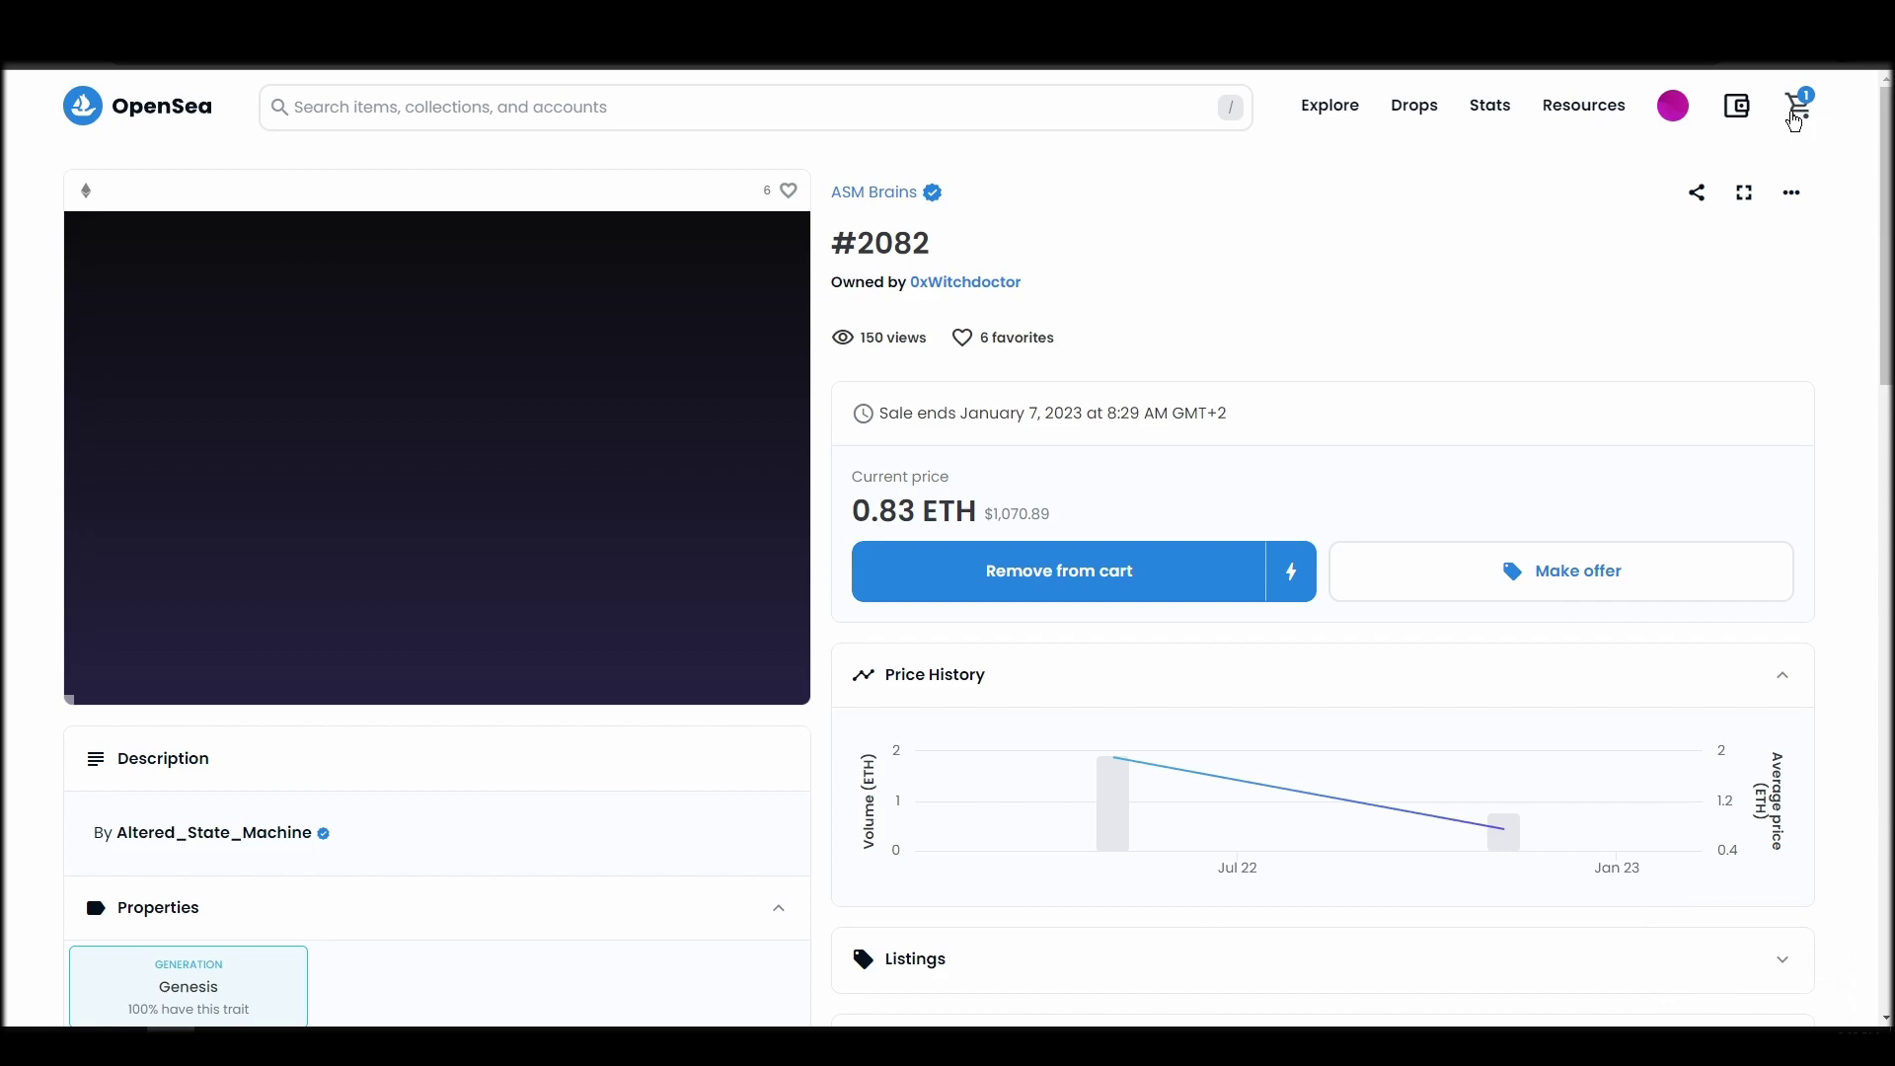
left_click(1794, 120)
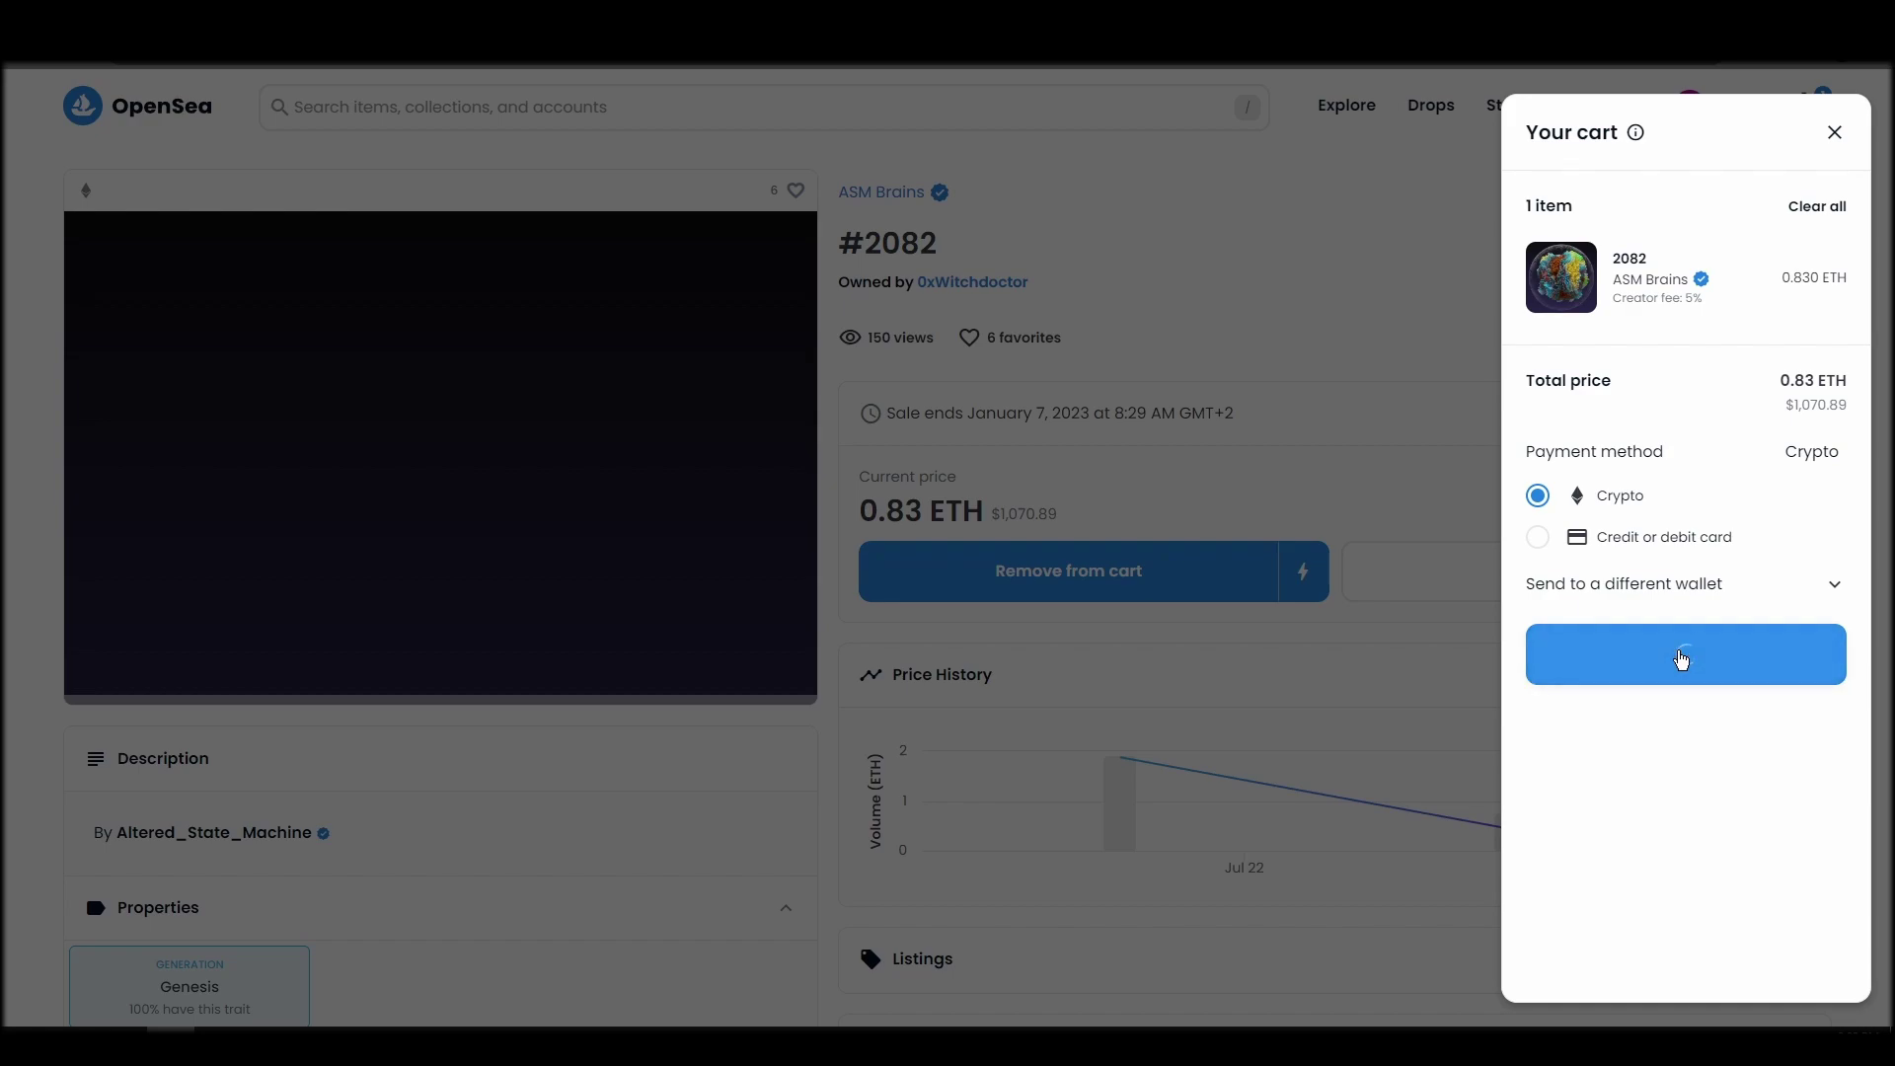
left_click(1681, 659)
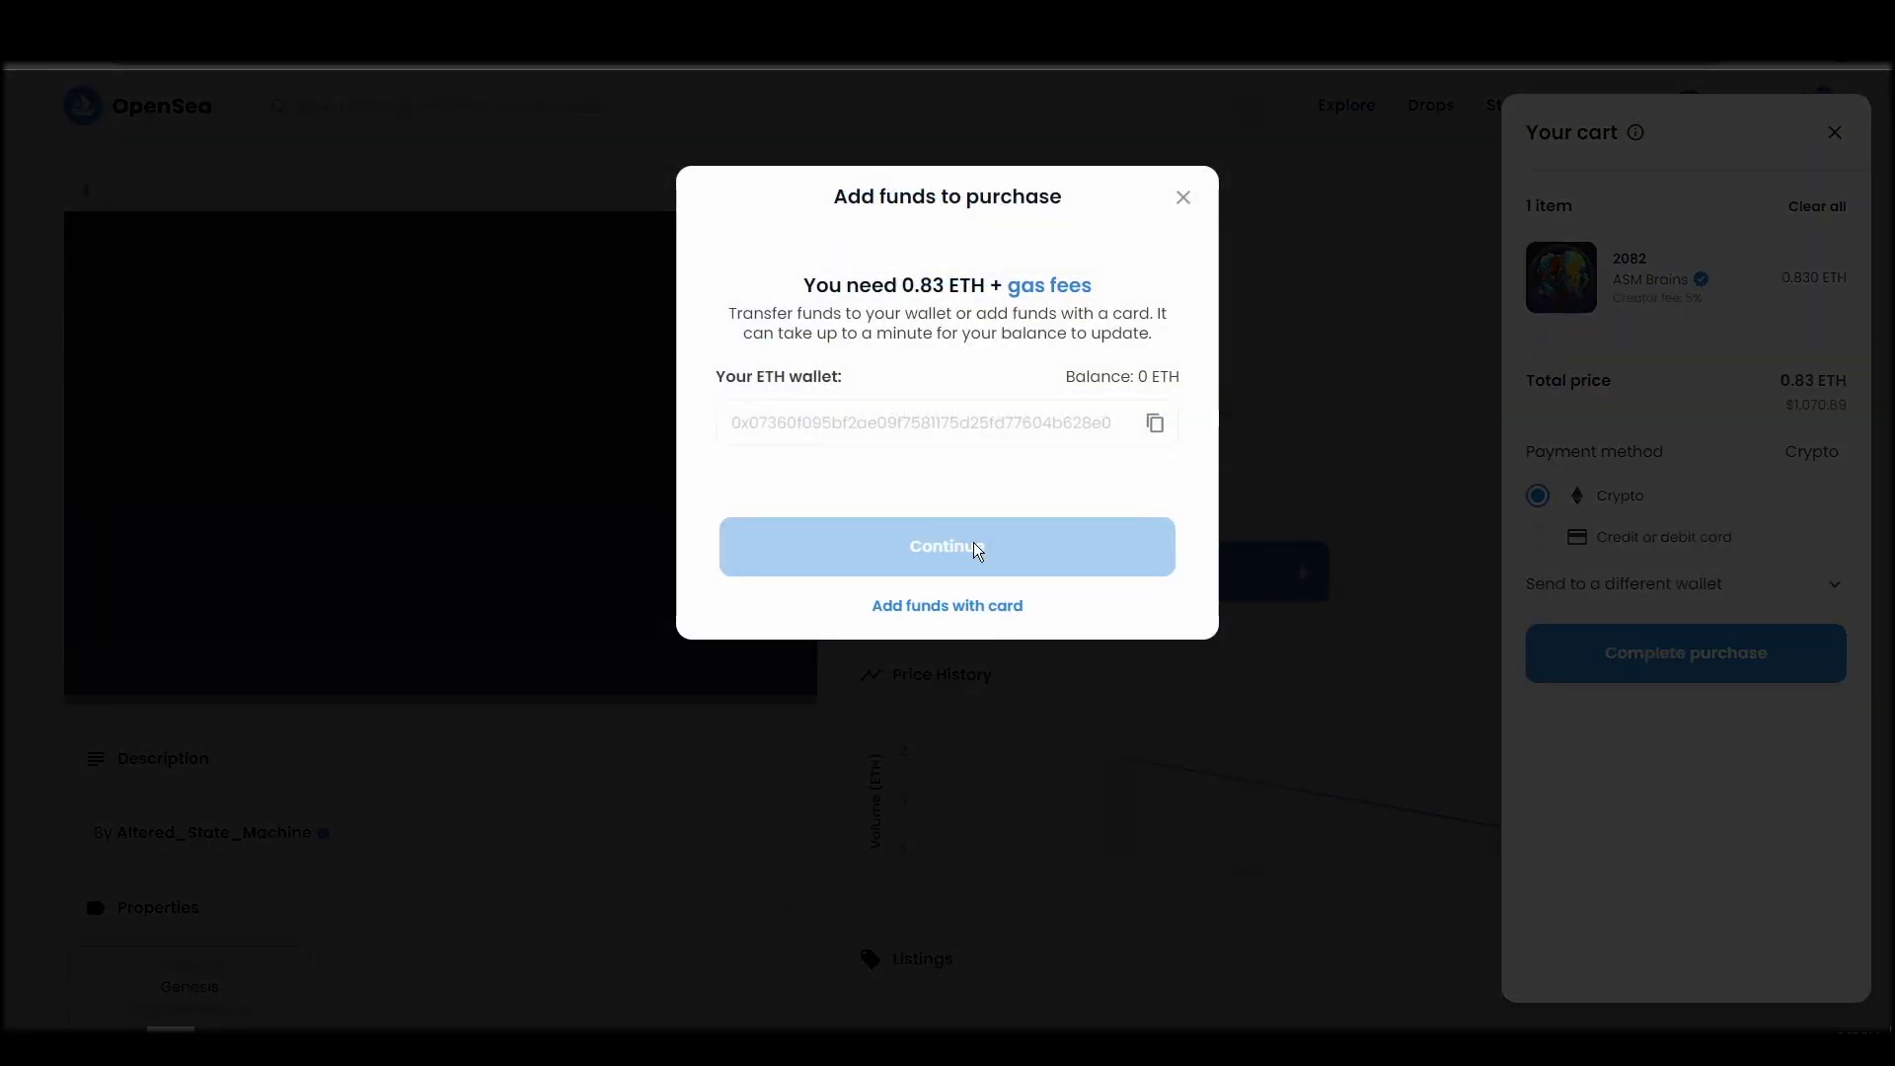